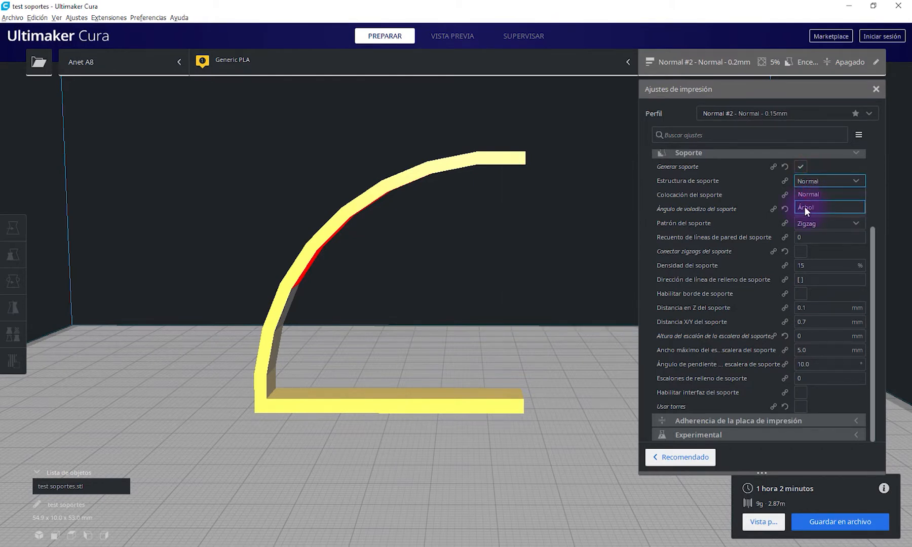
Keep the support structure on Normal and preview the sliced model with its layers lowered to 138
left_click(815, 180)
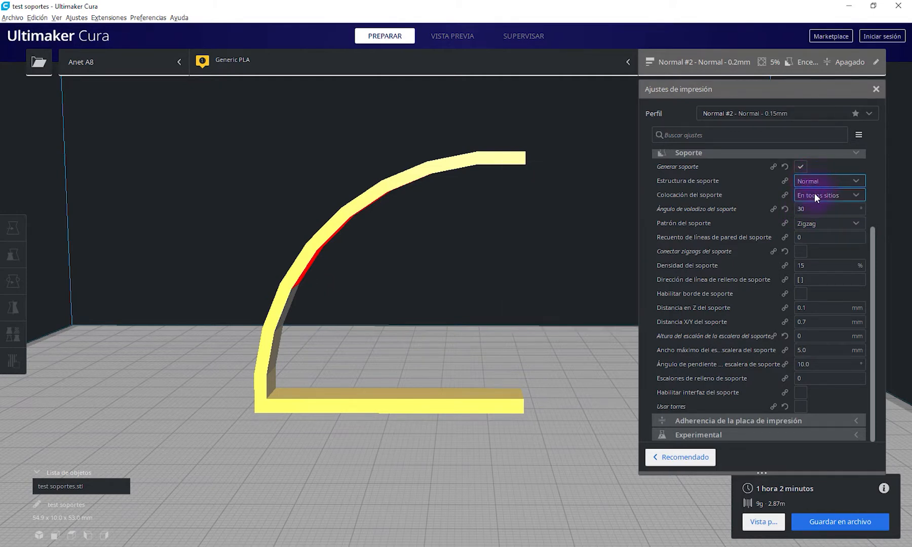
left_click(763, 522)
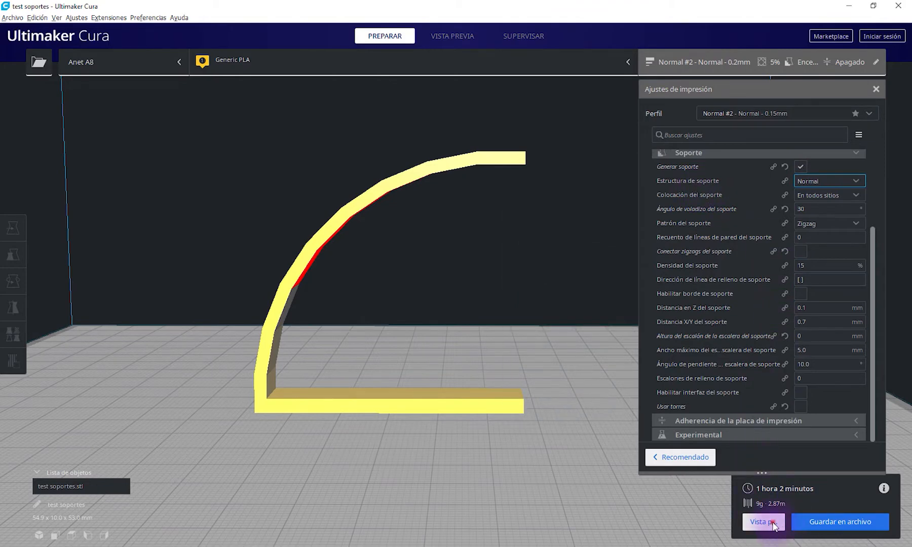
right_click_drag(543, 266, 542, 316)
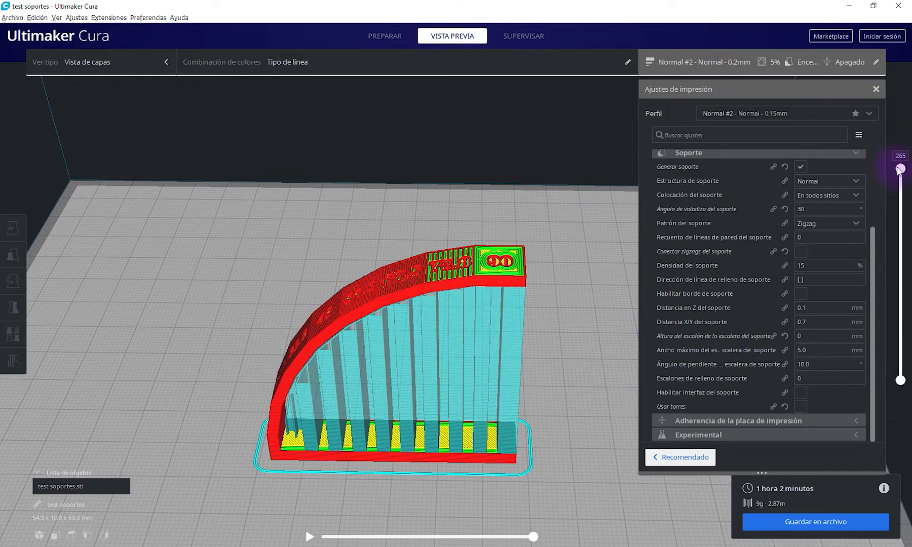
left_click_drag(900, 168, 901, 263)
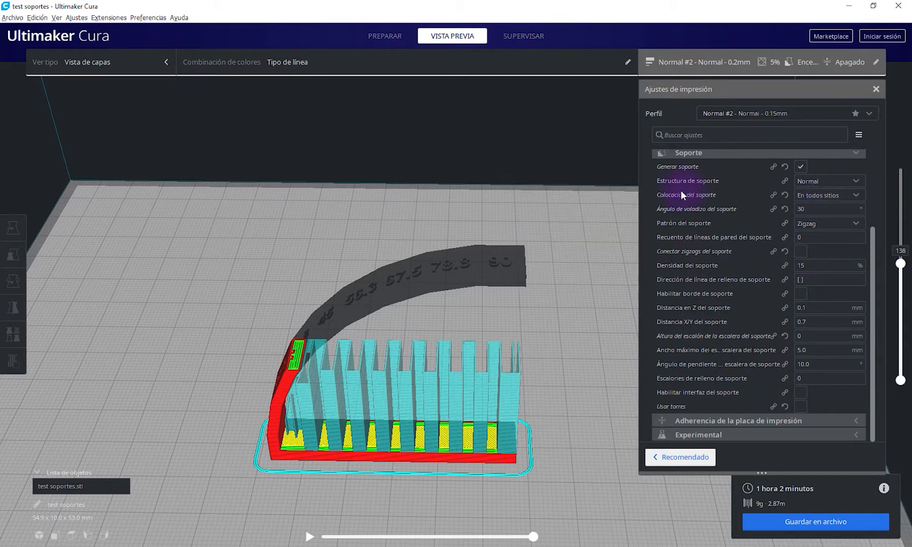
Set the support placement to touching the build plate only and preview the sliced model up to layer 140
left_click(822, 196)
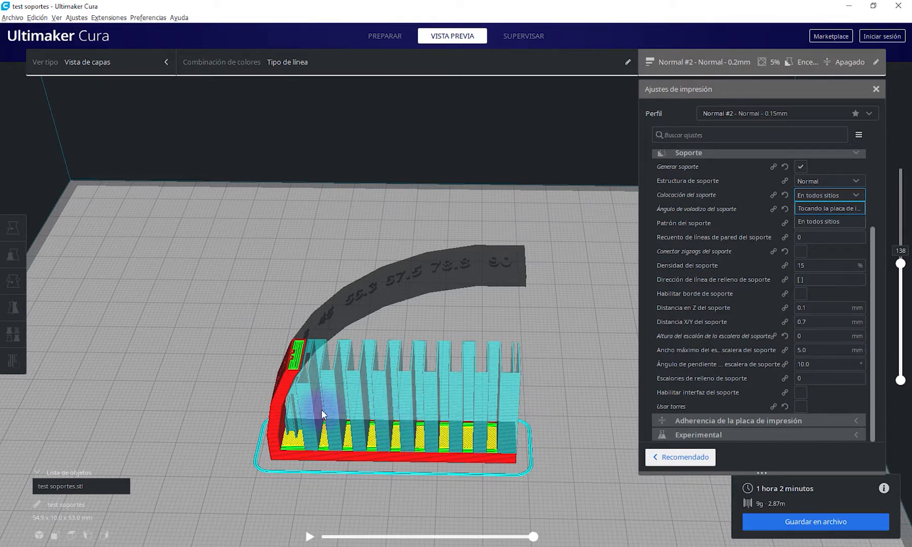
left_click(817, 210)
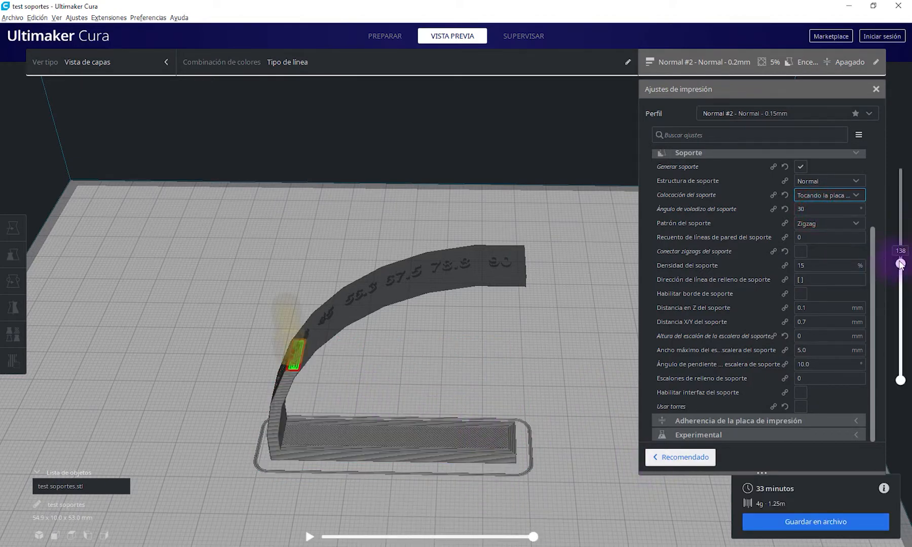
left_click(902, 265)
left_click_drag(901, 264, 901, 260)
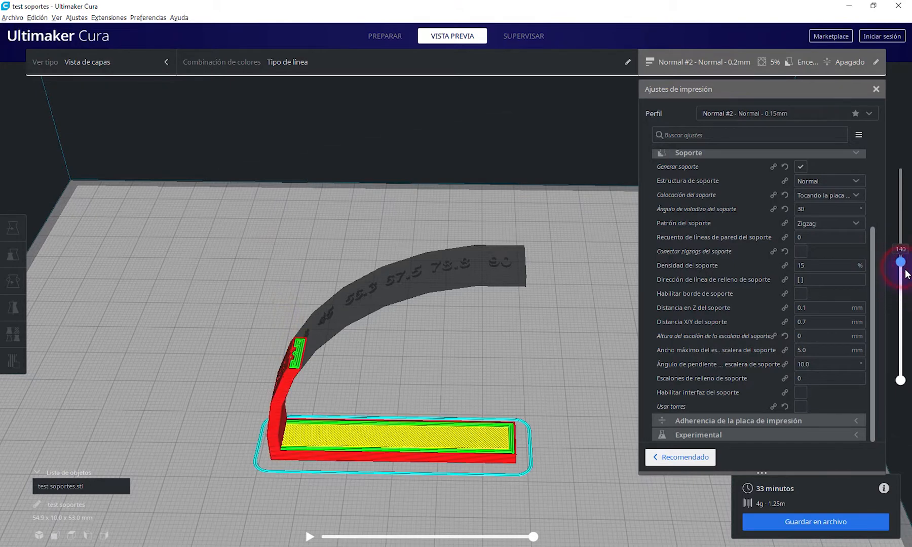
Turn off rotation snapping and tilt the arch model slightly sideways on the build plate
right_click_drag(377, 373, 280, 249)
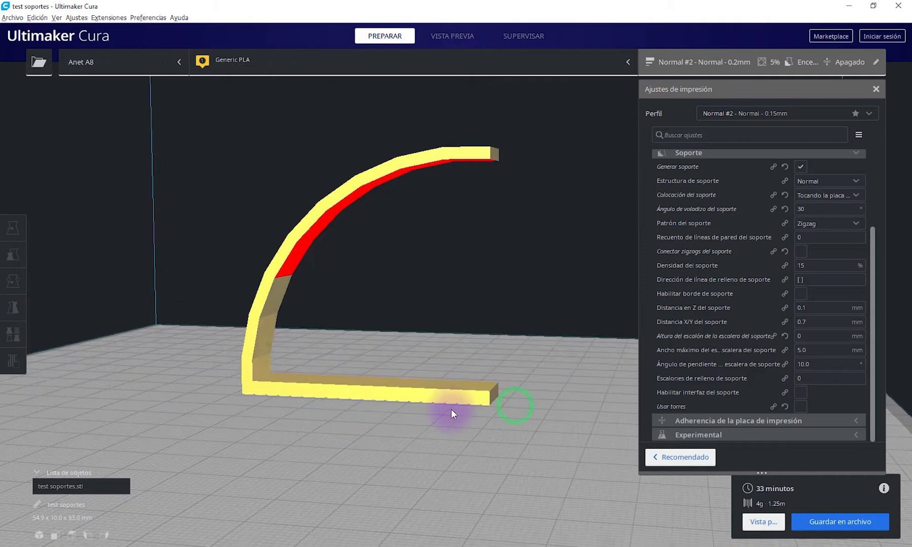
right_click_drag(452, 409, 322, 309)
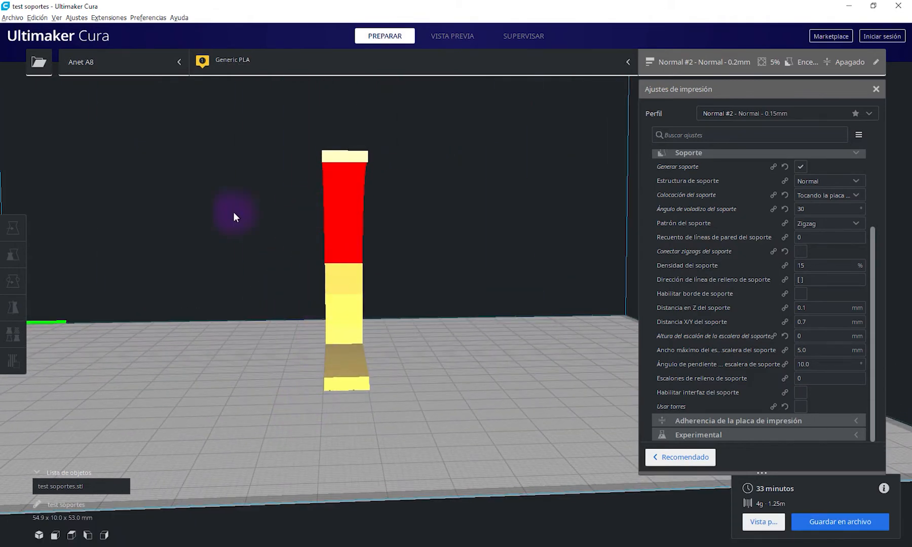
left_click(359, 192)
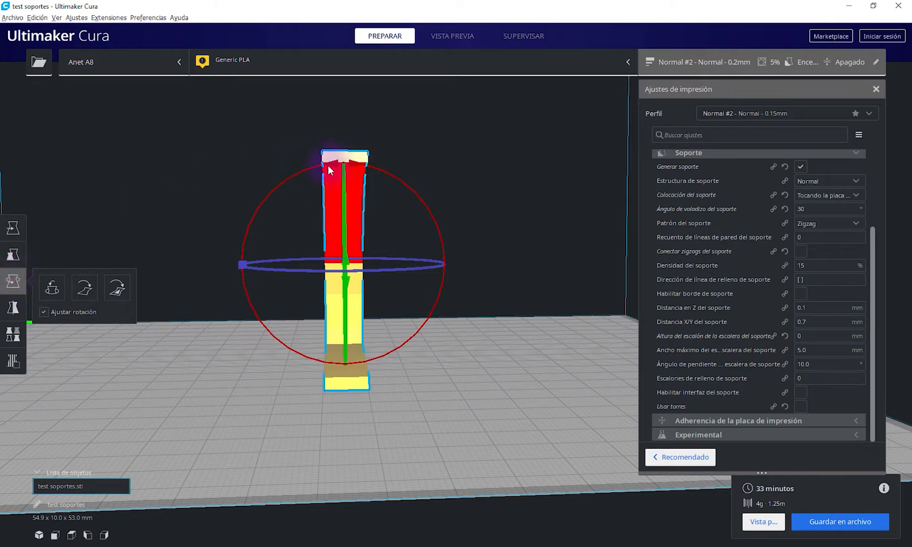
left_click(44, 312)
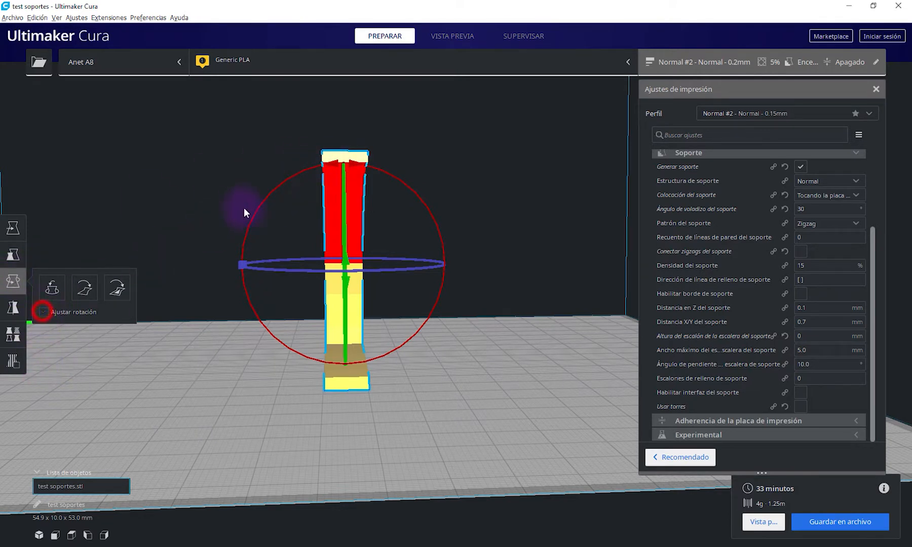
left_click_drag(332, 163, 313, 166)
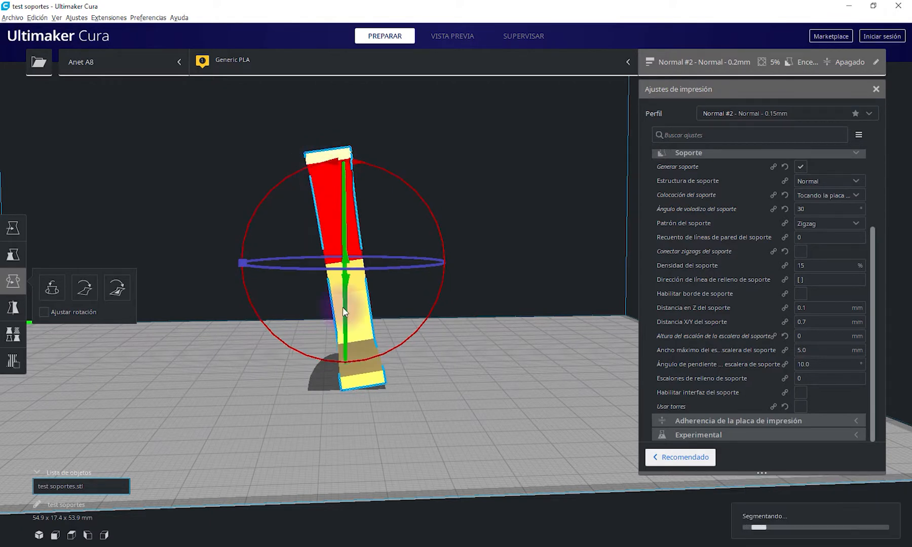
left_click(189, 368)
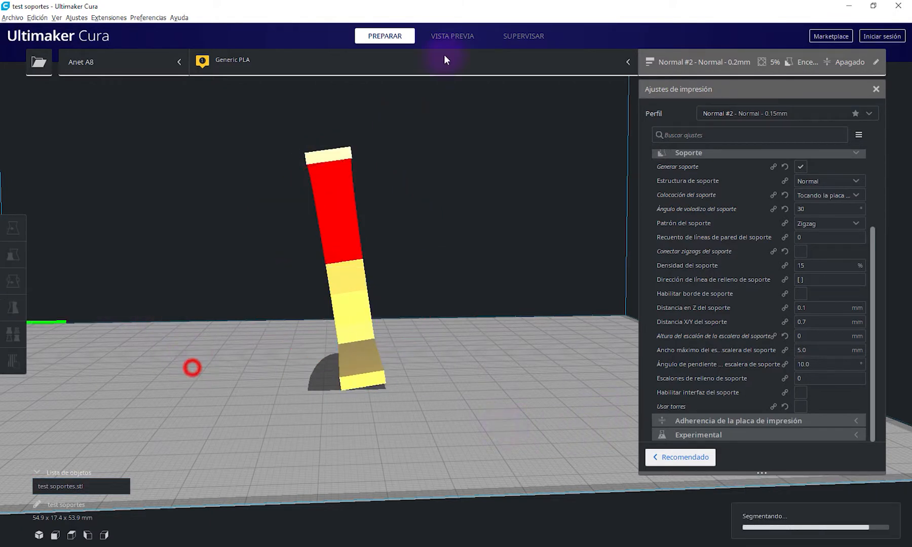
Preview the tilted model's layers and examine the supports generated between the build plate and the arch
left_click(453, 38)
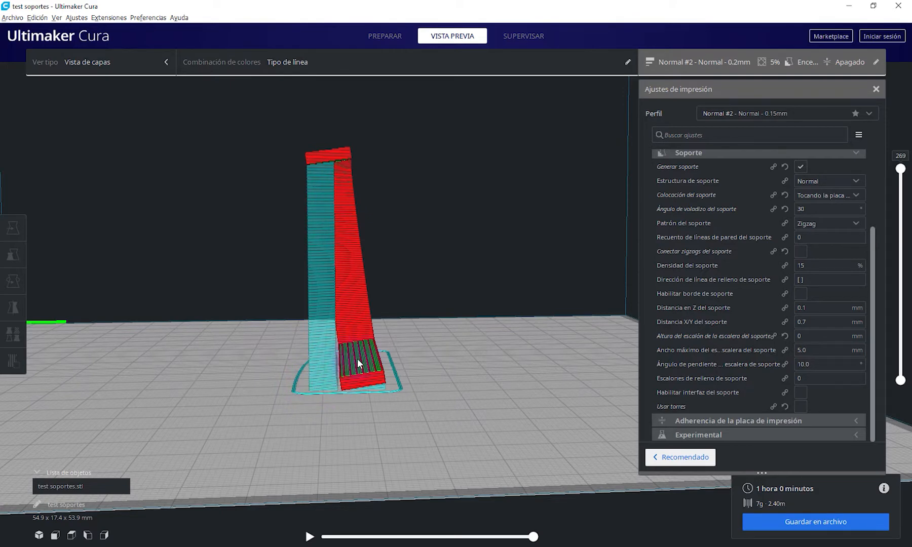
right_click_drag(330, 121, 337, 168)
scroll(249, 189, "up", 5)
right_click_drag(249, 189, 282, 245)
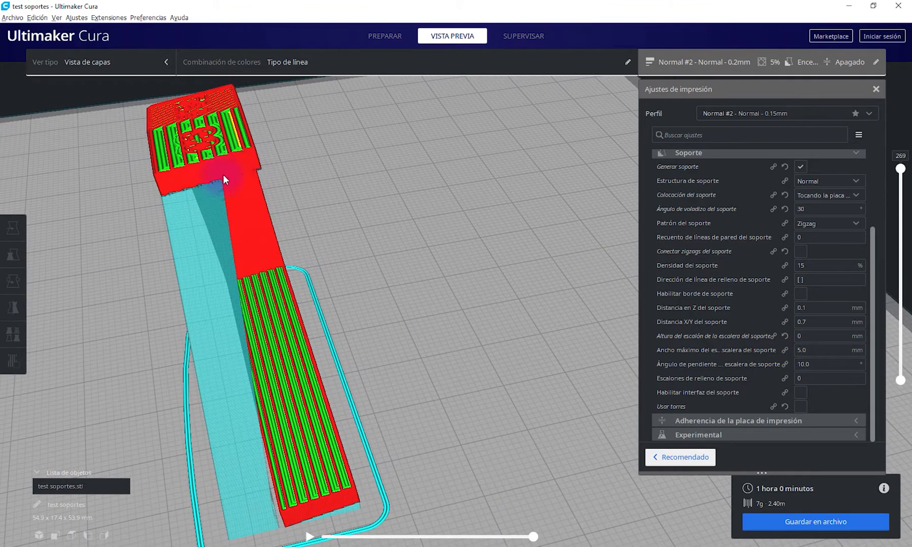
right_click_drag(326, 422, 384, 384)
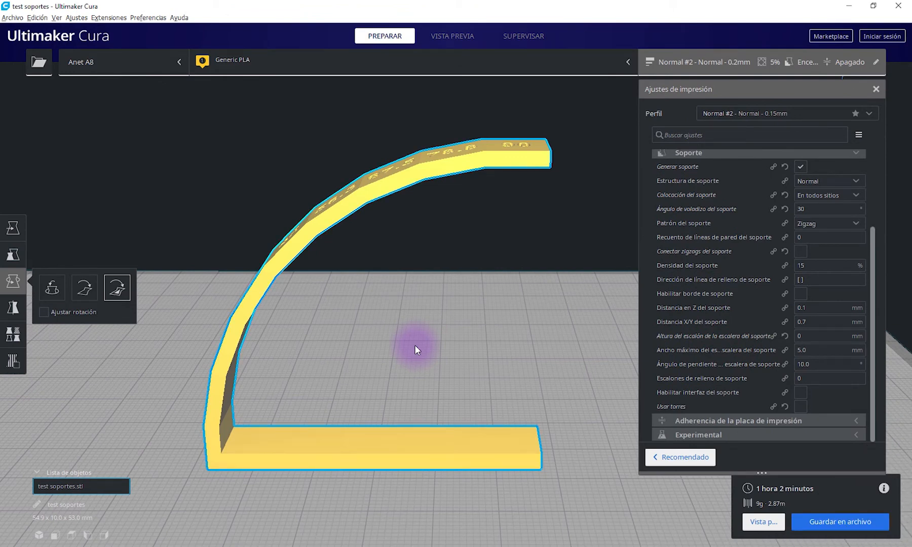
Change the support structure to Árbol and preview the upright arch model's sliced tree supports
left_click(838, 183)
left_click(827, 207)
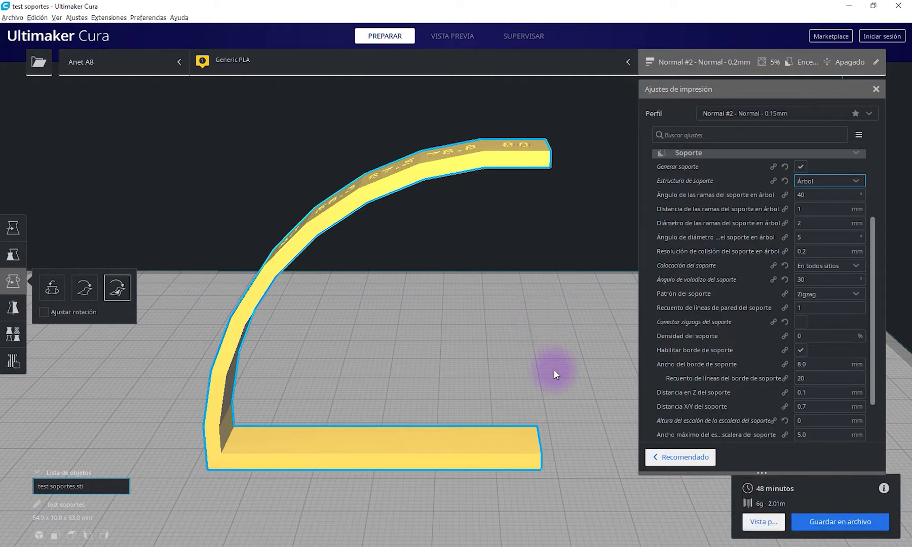
left_click(764, 522)
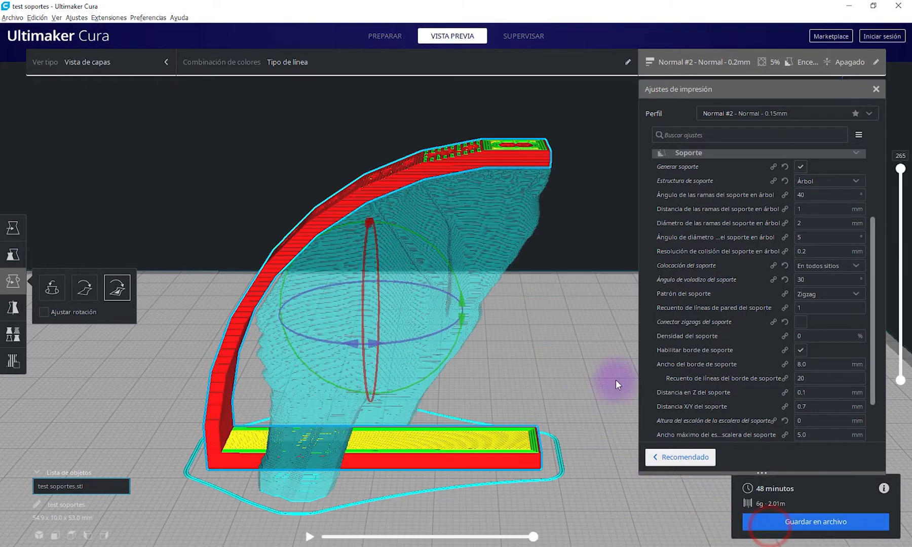
right_click_drag(501, 337, 365, 348)
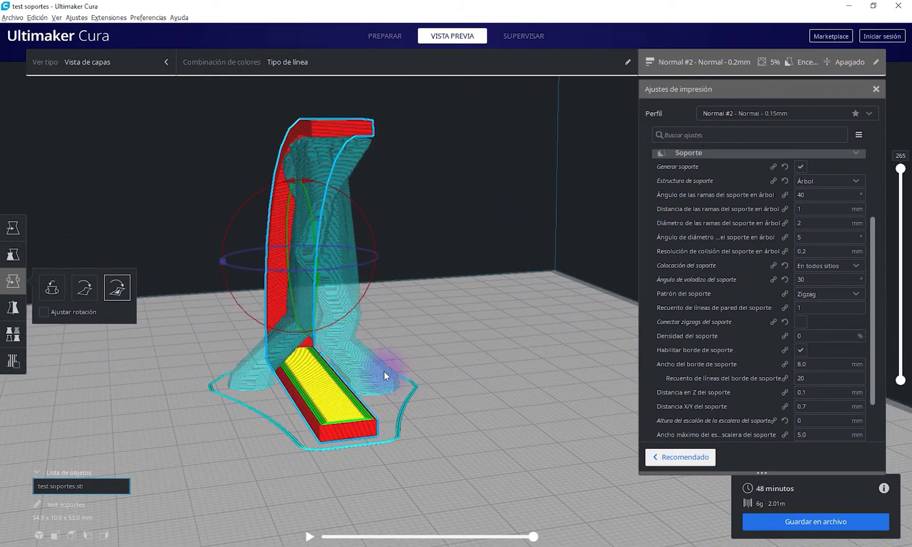
Examine the tree support branches up close at layer 235, then raise the displayed layers to 253
right_click_drag(388, 384, 902, 174)
left_click_drag(902, 175, 900, 190)
right_click_drag(509, 244, 376, 340)
left_click(388, 172)
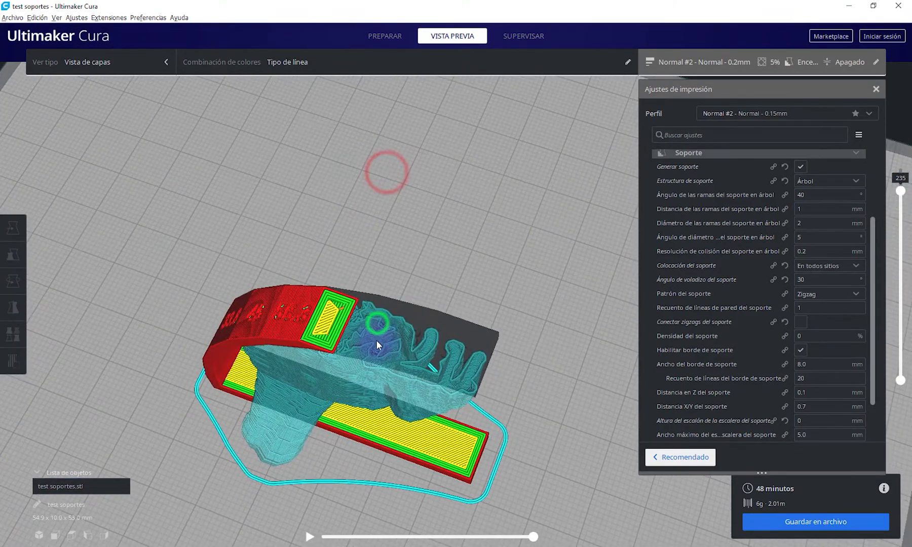
scroll(383, 355, "up", 3)
scroll(302, 448, "up", 3)
scroll(319, 414, "up", 3)
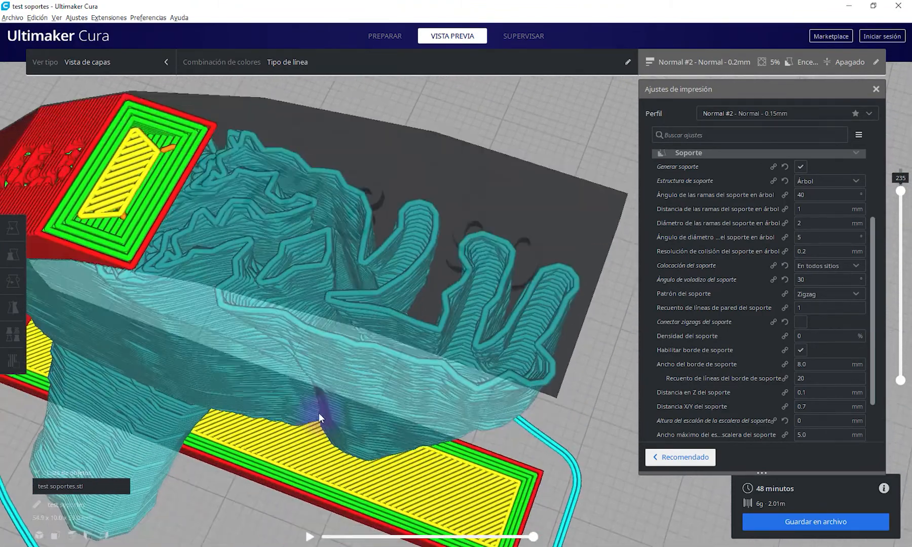
scroll(320, 416, "up", 2)
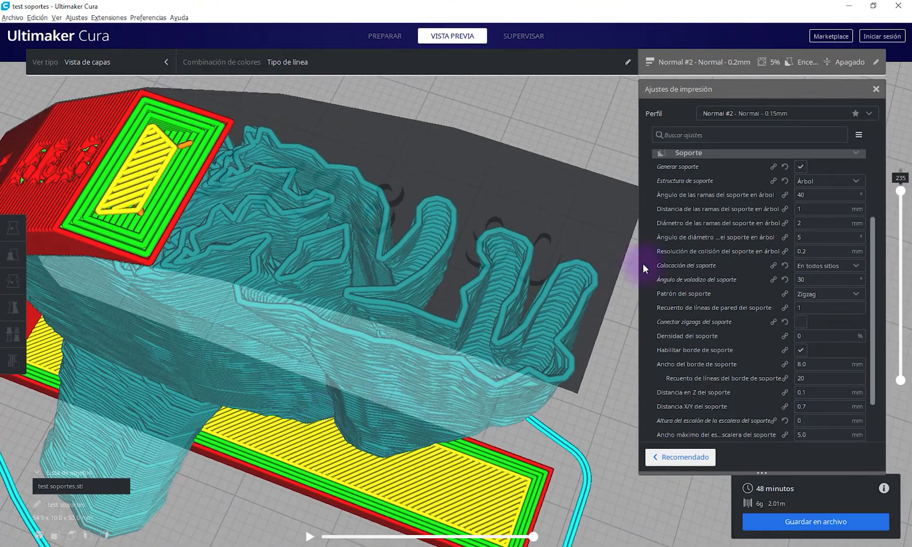
left_click_drag(903, 192, 902, 172)
Set the support structure back to Normal and view the resliced supports under the arch
left_click(819, 182)
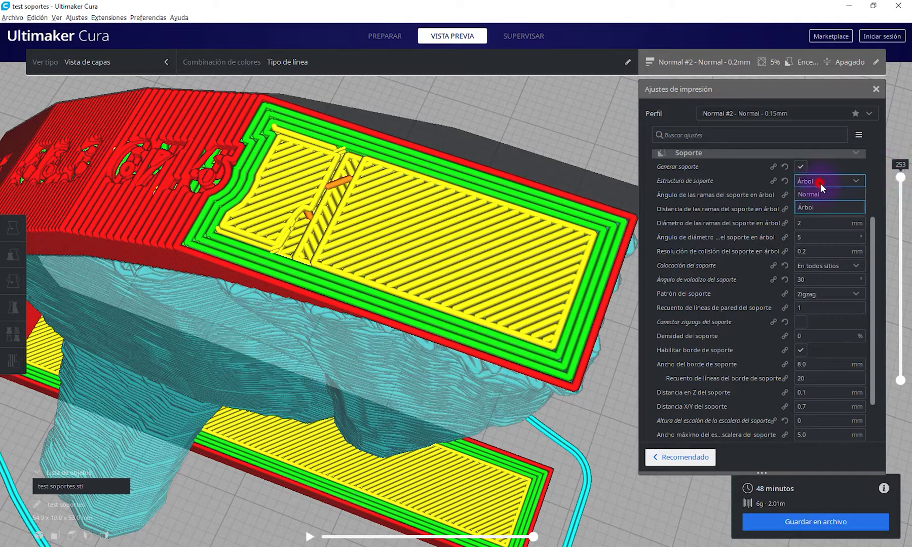
left_click(822, 196)
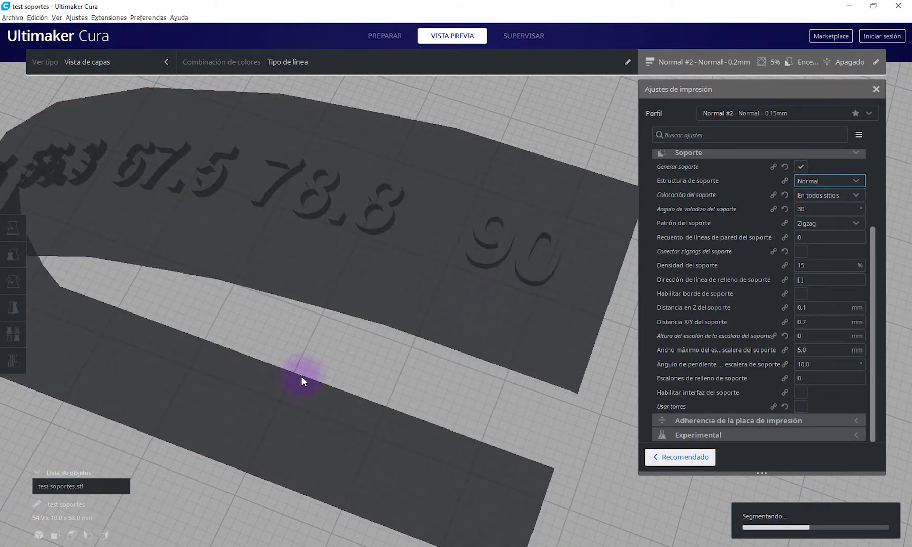
right_click_drag(254, 383, 308, 342)
scroll(312, 326, "down", 5)
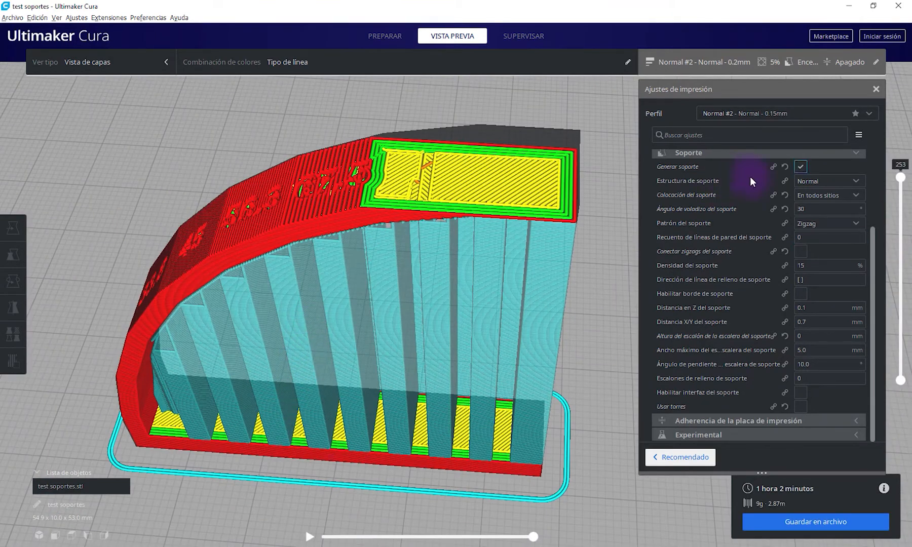
Set the support overhang angle to 80°
left_click(814, 209)
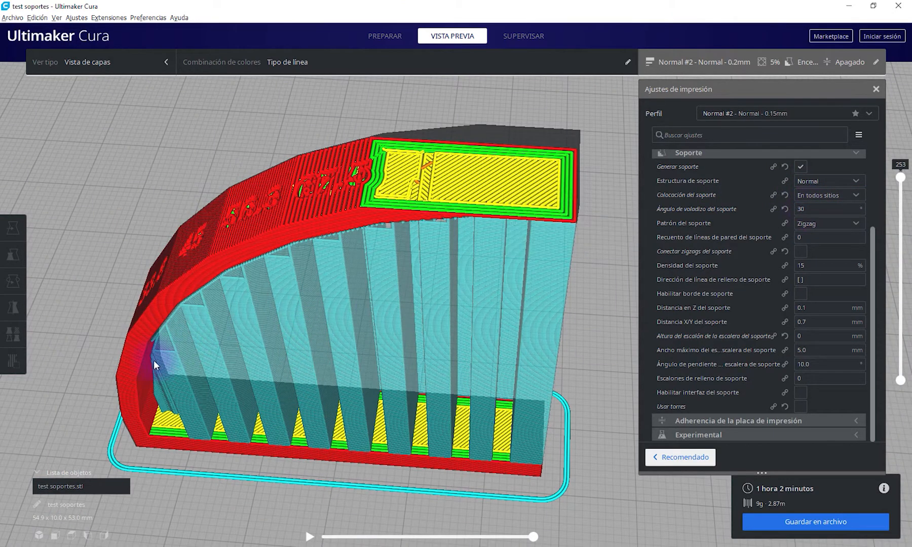
double_click(822, 210)
type("80")
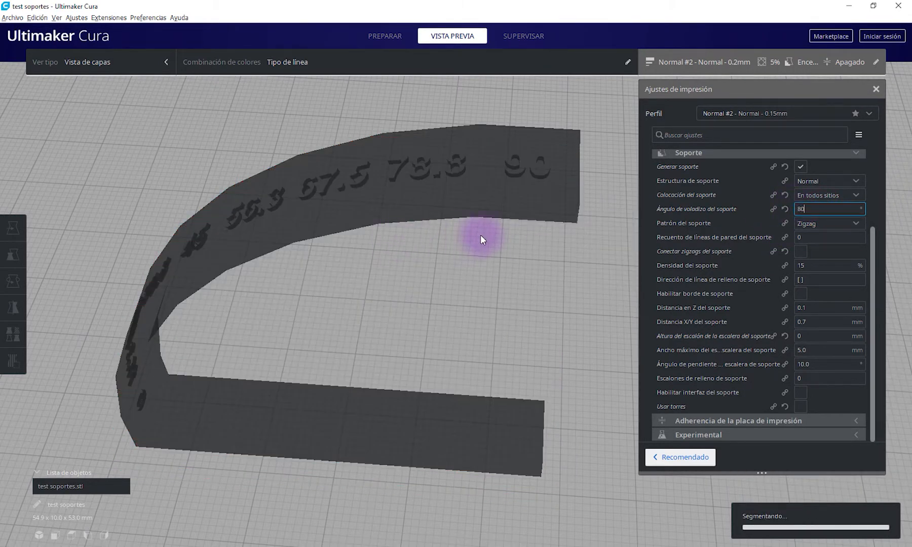
Set the support overhang angle to 60° and inspect the supports with the preview lowered to layer 196
key("BackSpace")
key("BackSpace")
type("60")
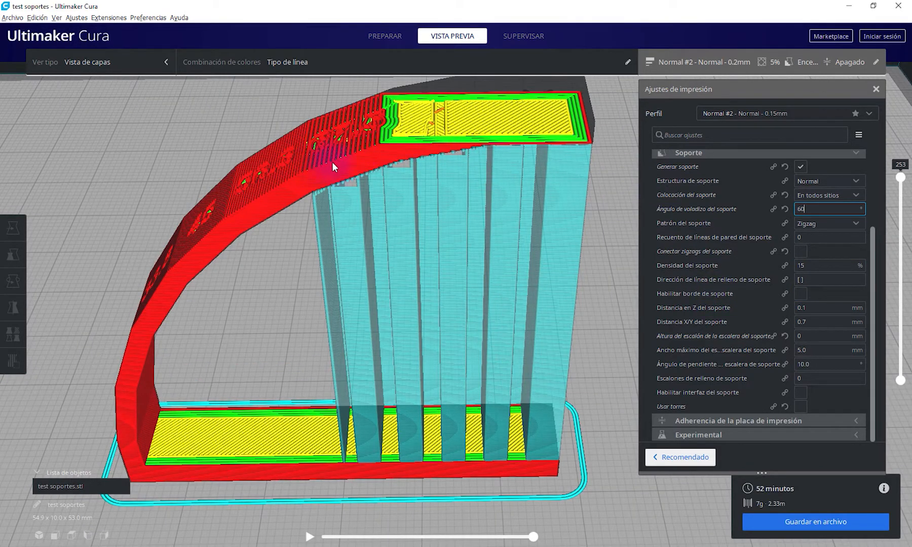
left_click(901, 180)
left_click_drag(901, 181, 901, 220)
right_click_drag(463, 182, 459, 225)
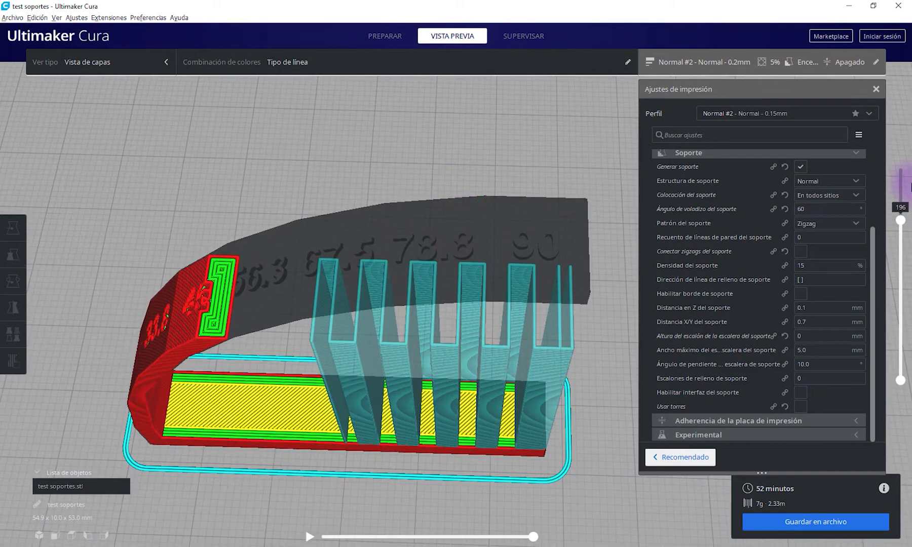
Change the support pattern to Líneas and enable connecting the support lines
left_click(813, 225)
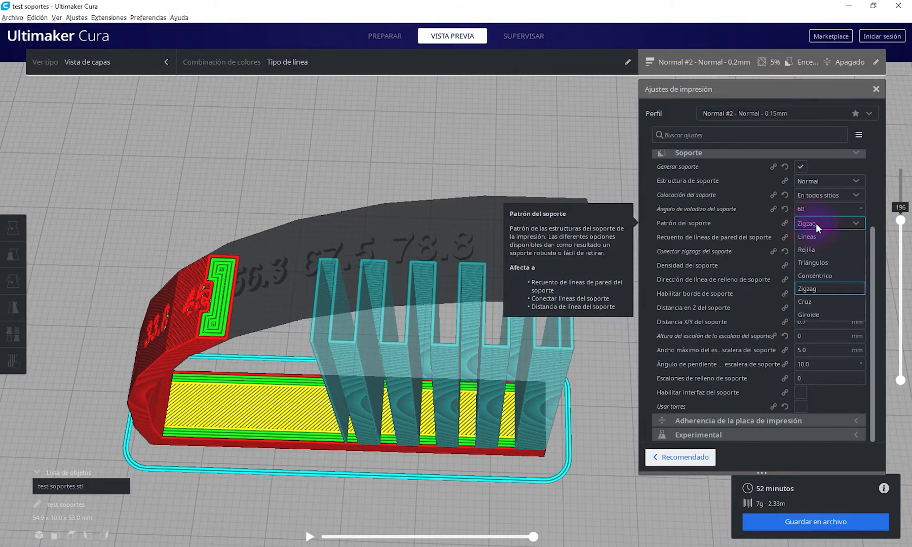
left_click(818, 235)
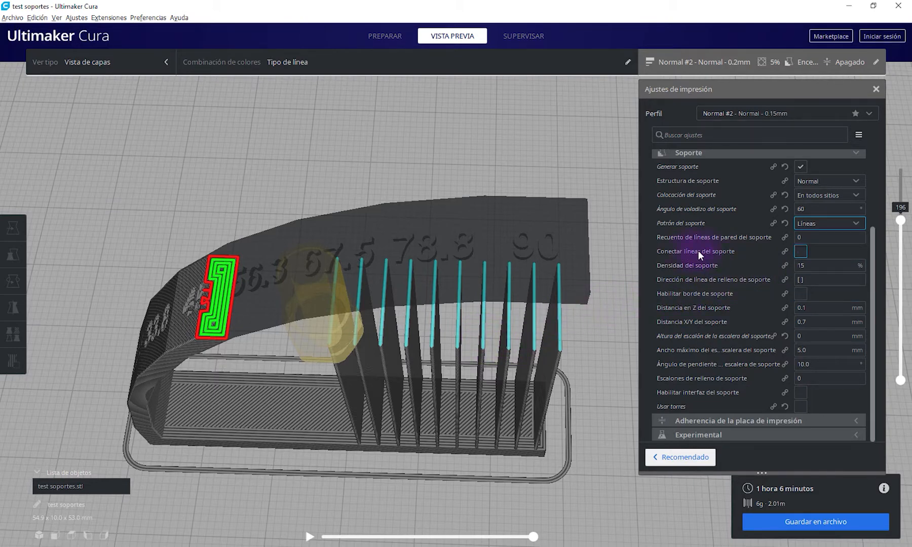
mouse_move(767, 254)
left_click(800, 250)
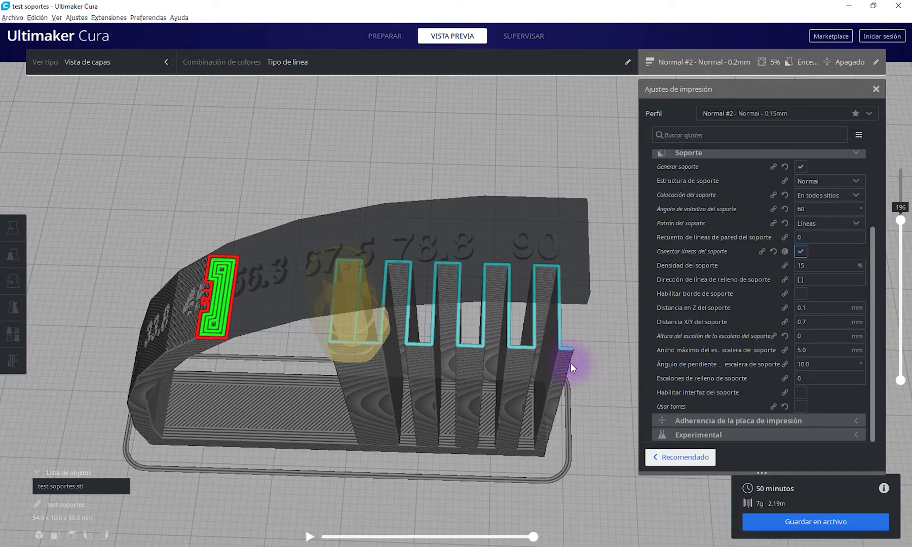
mouse_move(571, 363)
right_mouse_down()
mouse_move(521, 379)
mouse_move(571, 355)
right_mouse_up()
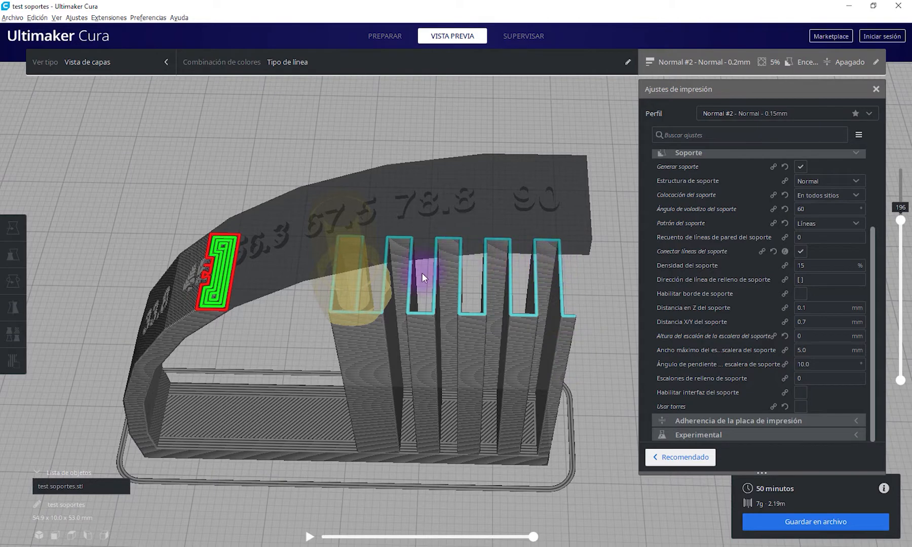
Set the support pattern back to Zigzag
left_click(822, 221)
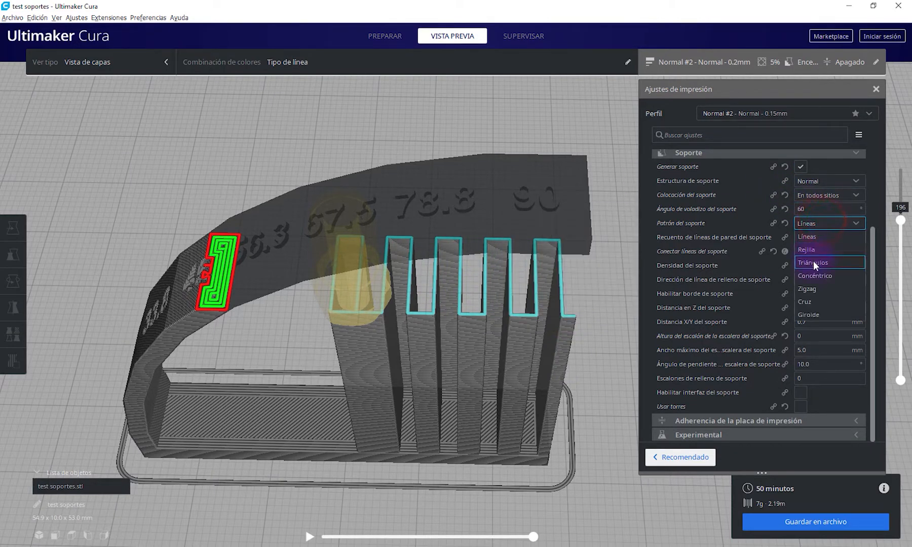
left_click(814, 289)
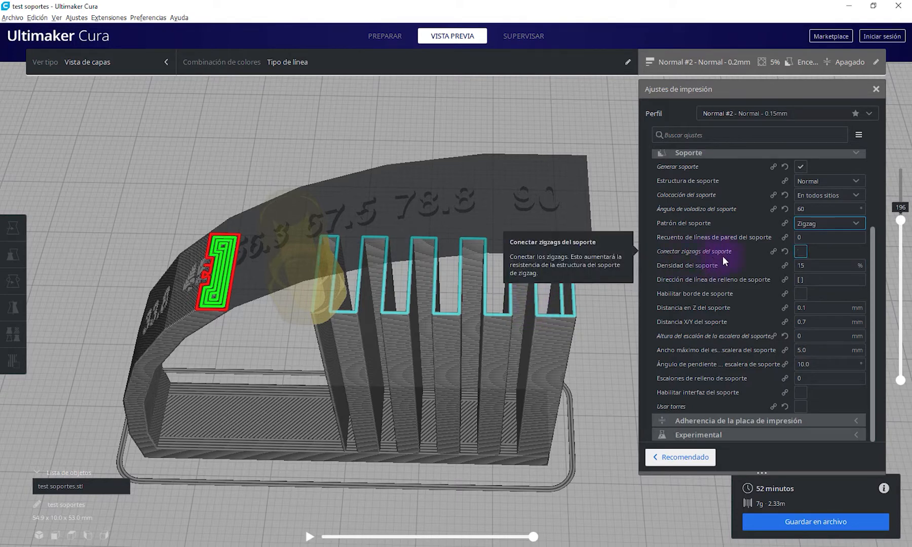
Set the support pattern to Líneas with line direction [45], inspecting the supports with the preview raised to layer 233
left_click(828, 223)
left_click(818, 237)
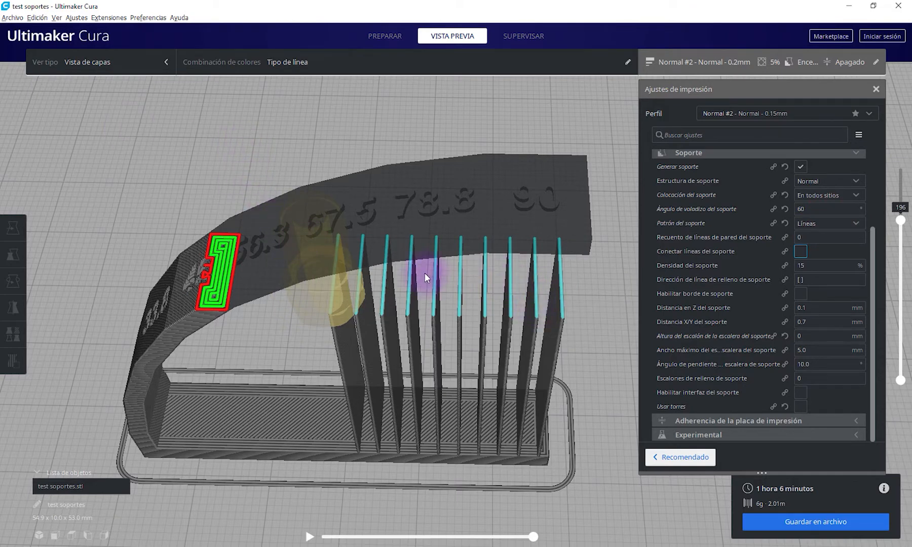
left_click_drag(901, 219, 910, 192)
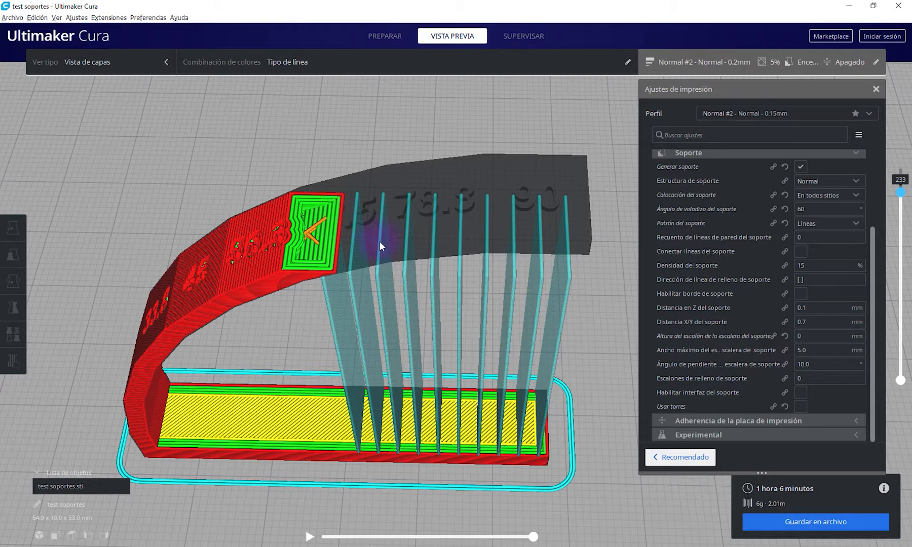
mouse_move(746, 279)
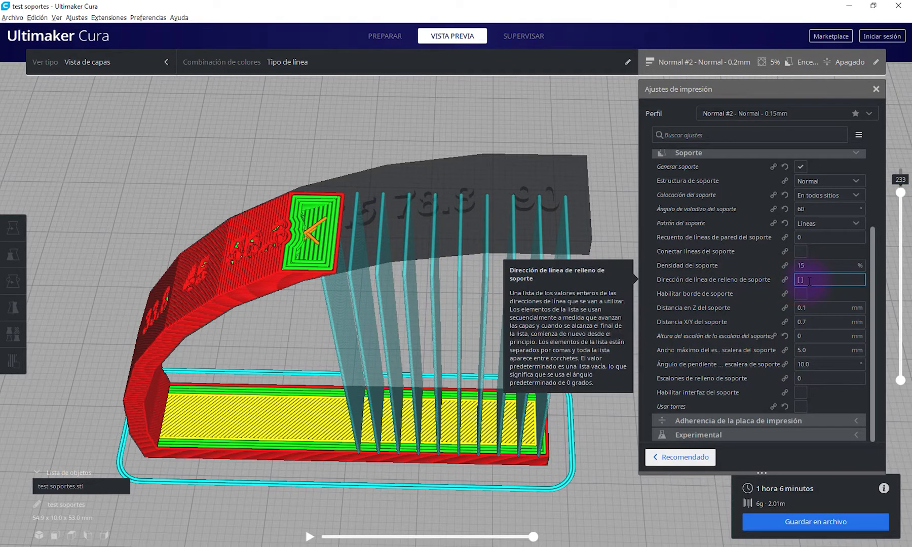
type("45")
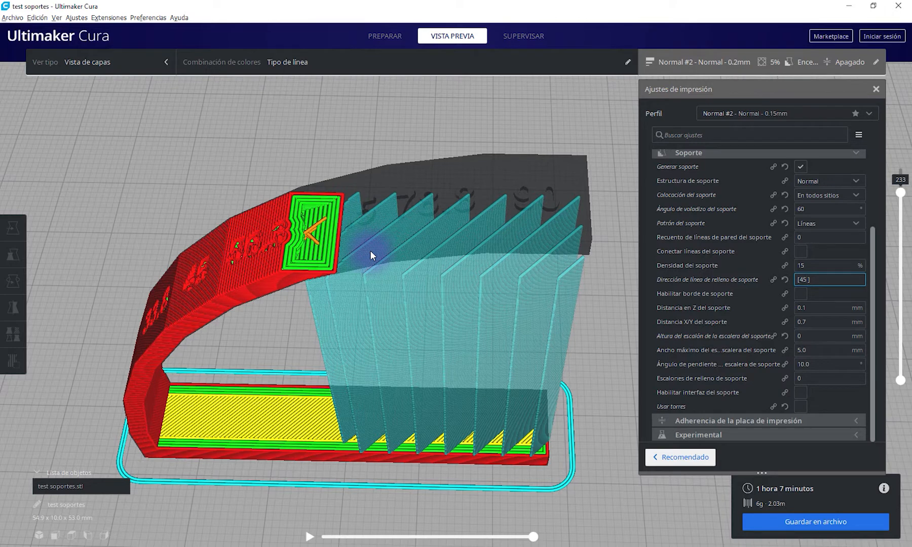
Set the support density to 50% and the pattern to Rejilla, with the preview lowered to layer 216
double_click(812, 264)
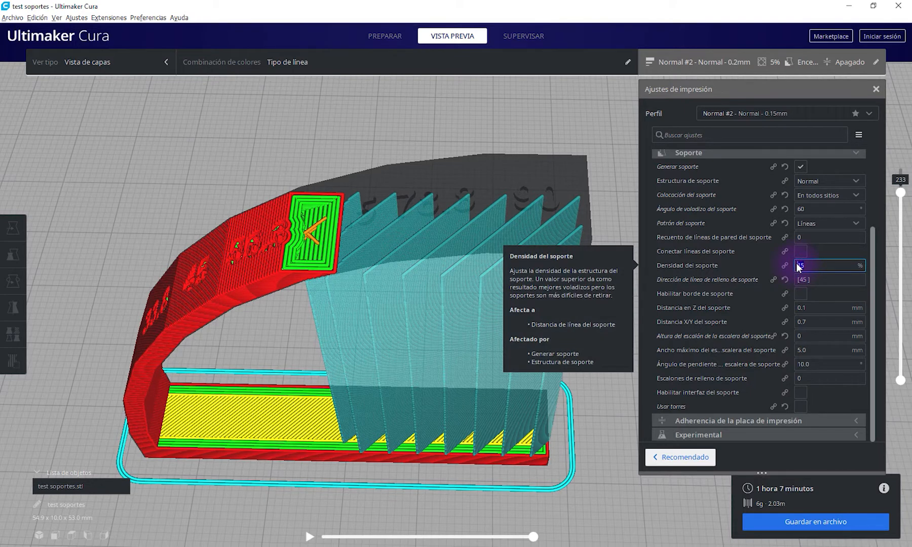
type("20")
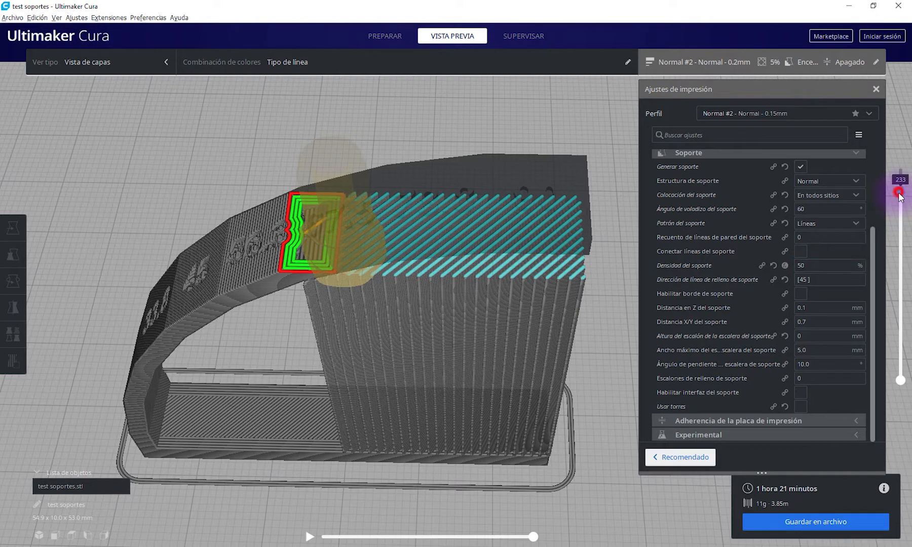
left_click_drag(900, 193, 904, 213)
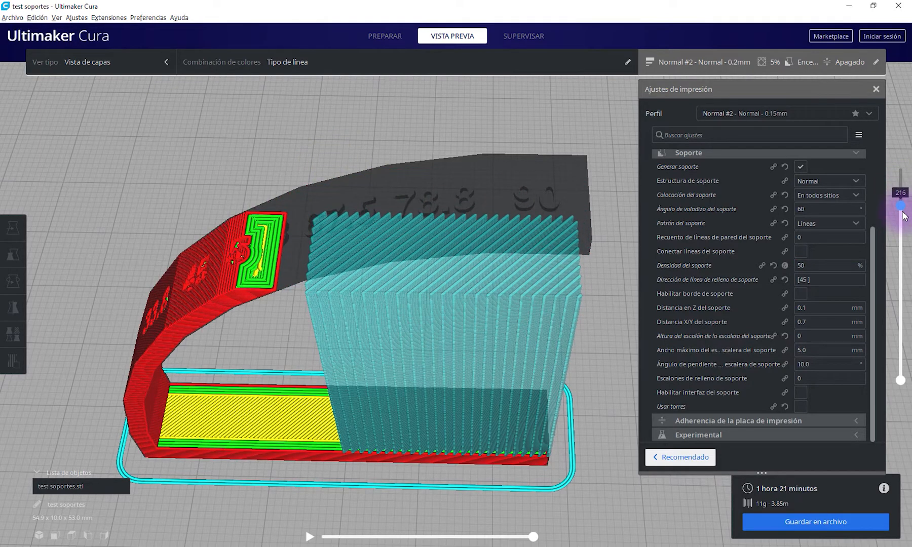
left_click(846, 223)
left_click(836, 247)
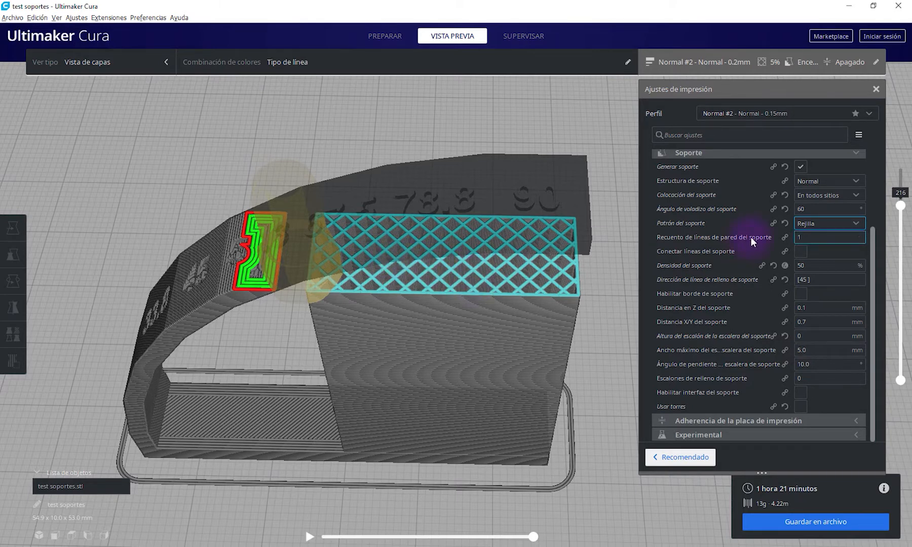
Change the support pattern to Triángulos and set the support density to 20%
left_click(805, 225)
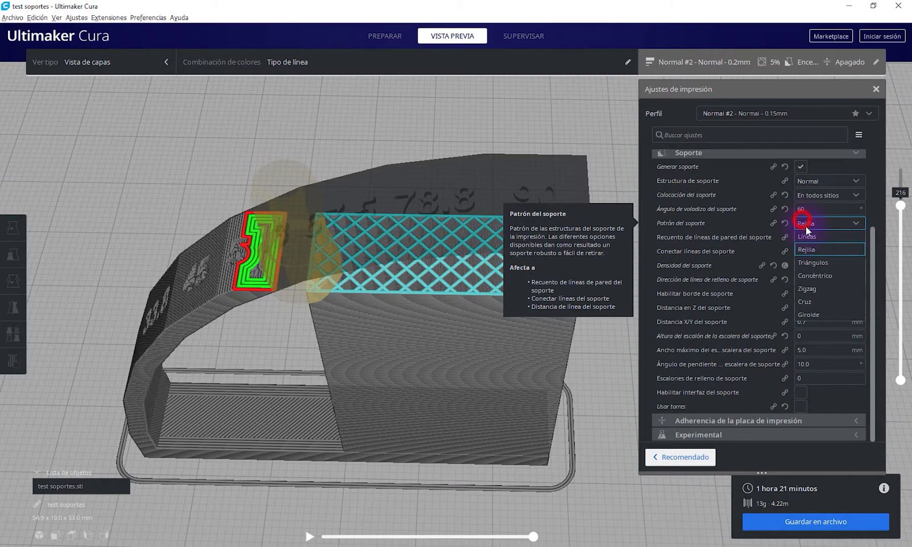
left_click(814, 263)
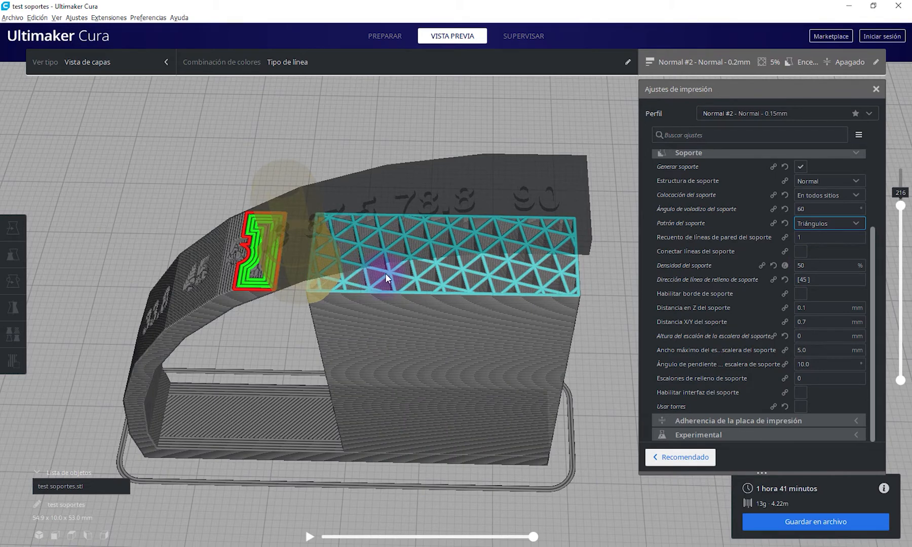
left_click(809, 265)
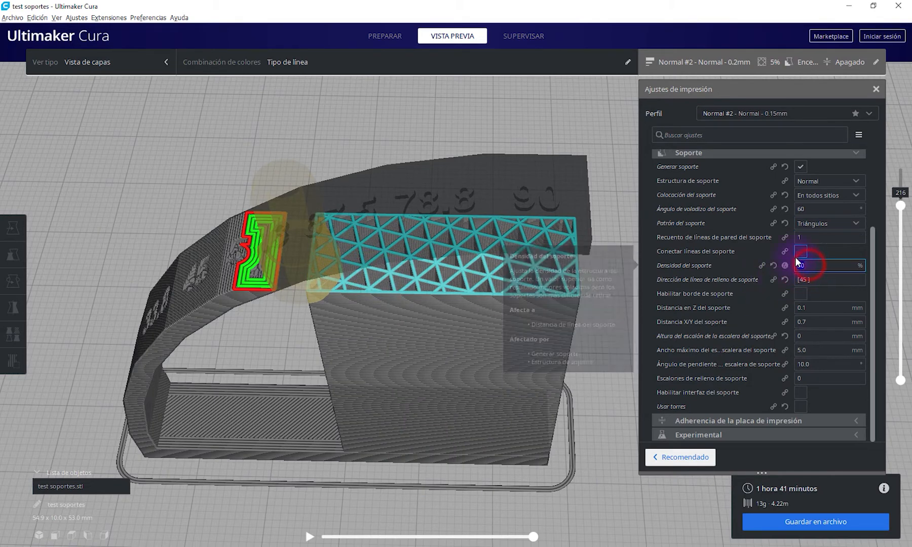
type("20")
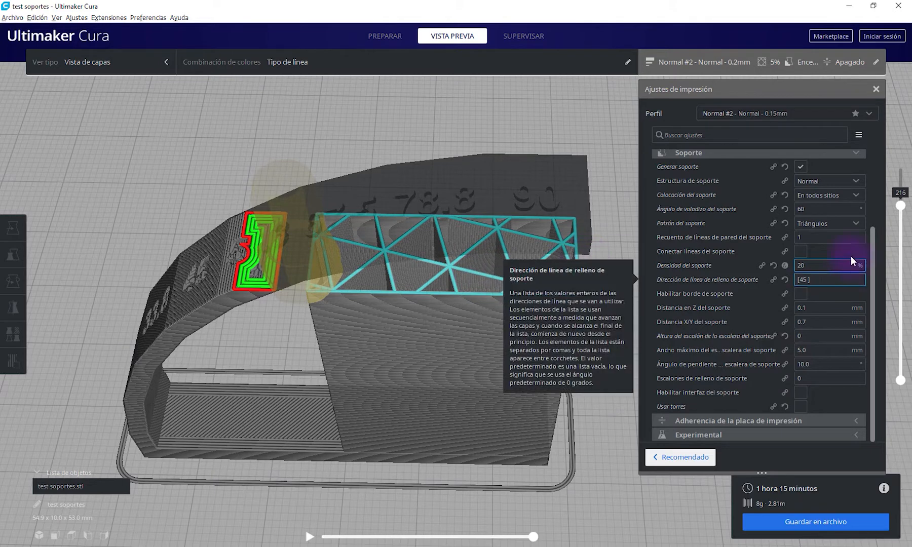
Set the support pattern to Concéntrico and inspect it in the preview at layers 249, 224 and 227
left_click(844, 223)
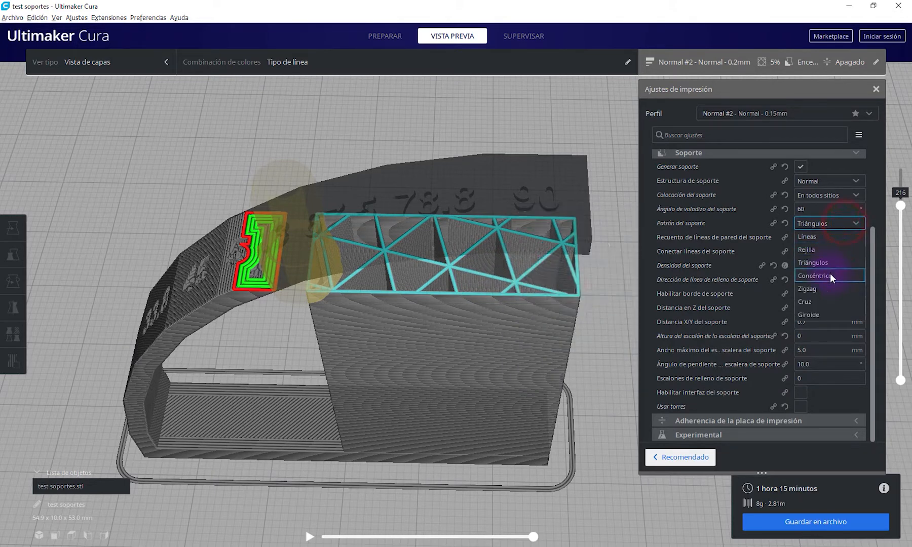
left_click(830, 274)
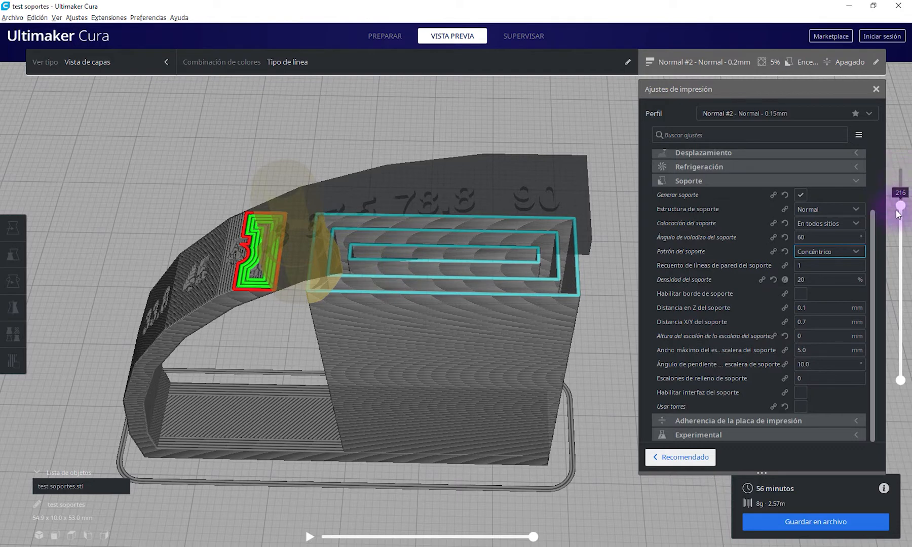
left_click_drag(905, 206, 910, 181)
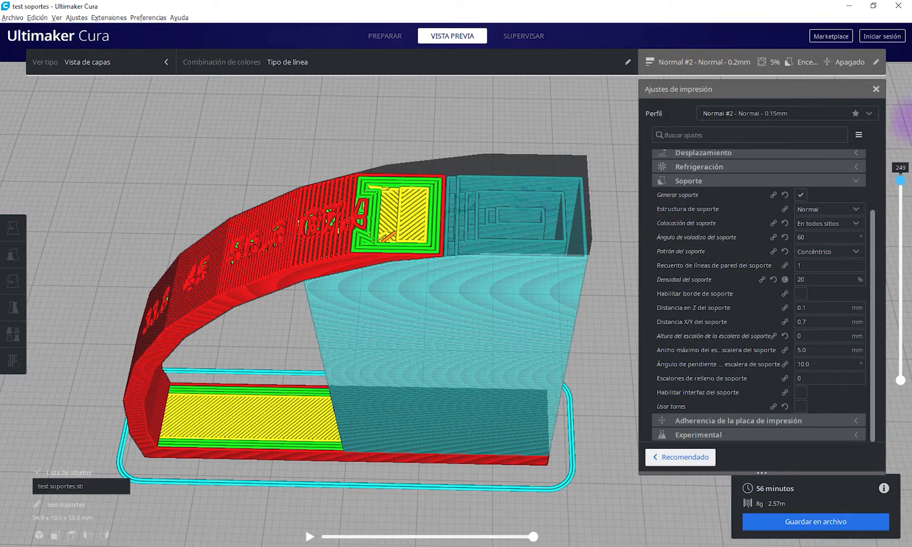
left_click_drag(901, 180, 901, 207)
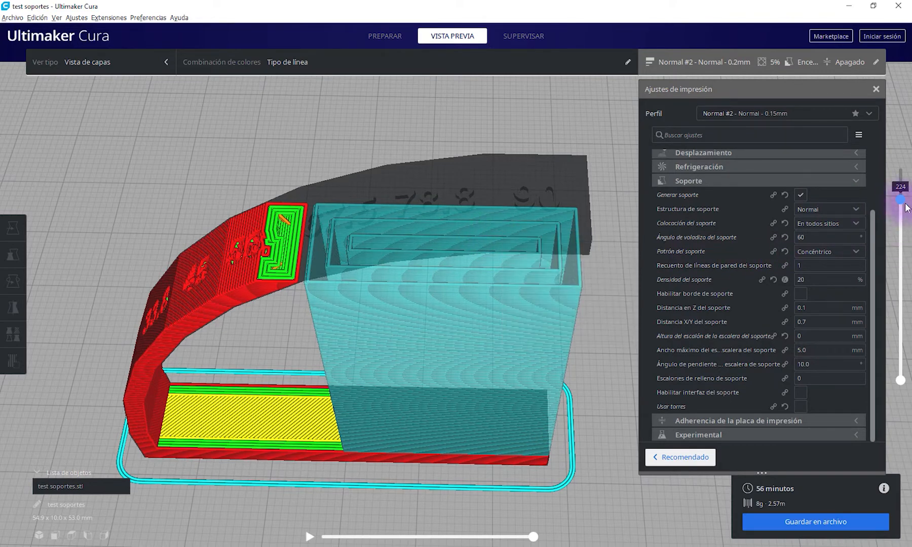
mouse_move(902, 204)
left_mouse_down()
mouse_move(901, 183)
mouse_move(898, 197)
left_mouse_up()
Switch the support pattern to Zigzag and set the support infill line direction to [0]
left_click(805, 251)
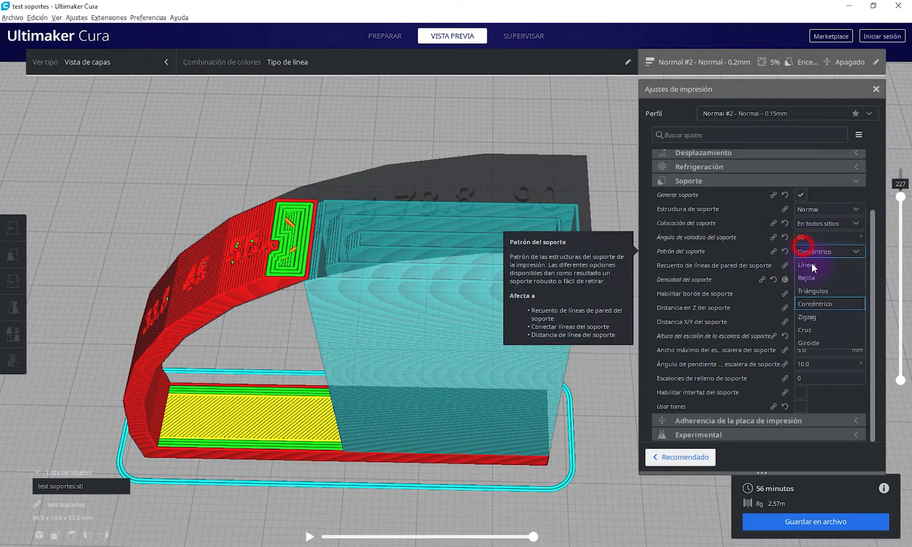
left_click(823, 313)
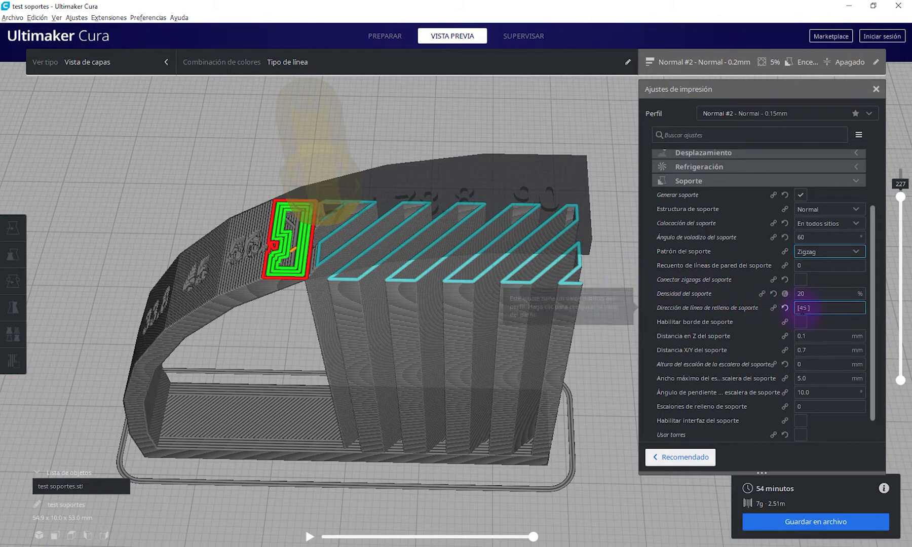
key("BackSpace")
key("BackSpace")
type("0")
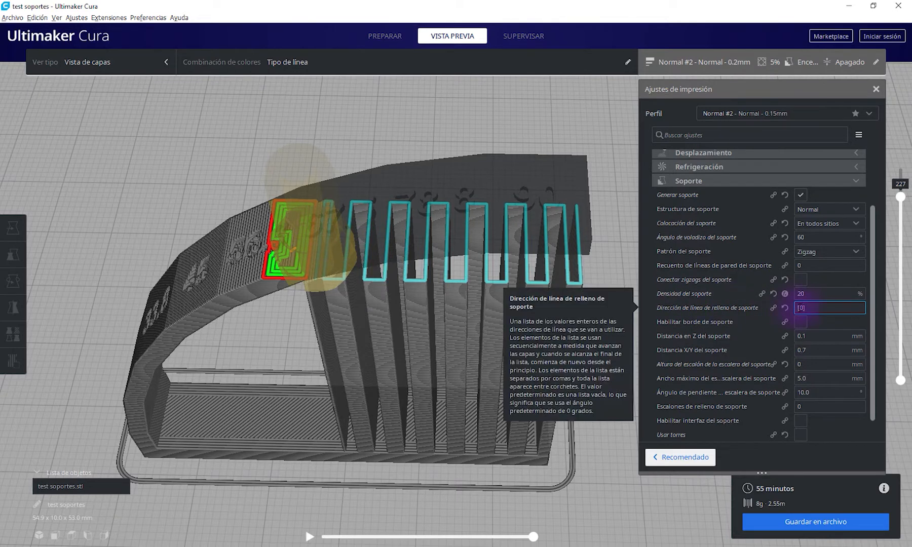
Try the zigzag supports with the infill line direction at [45] and at [90]
key("BackSpace")
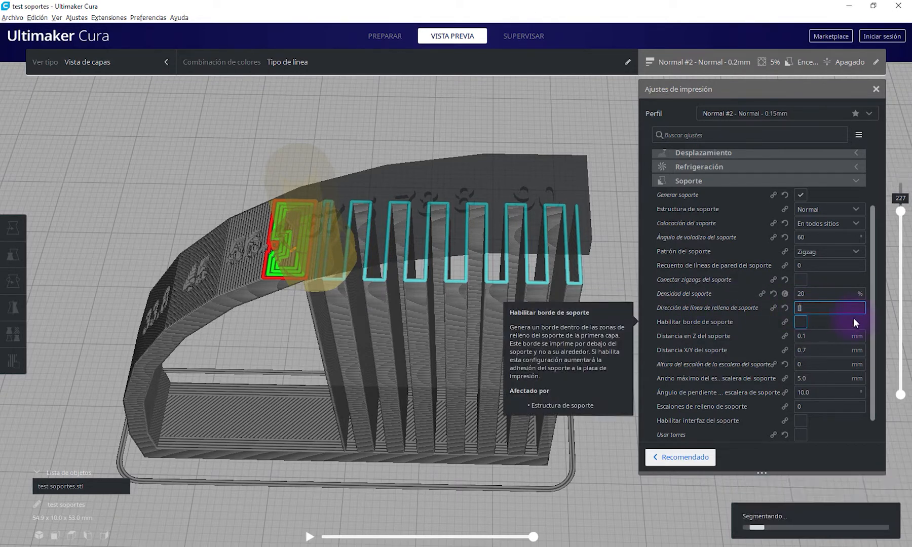
type("45")
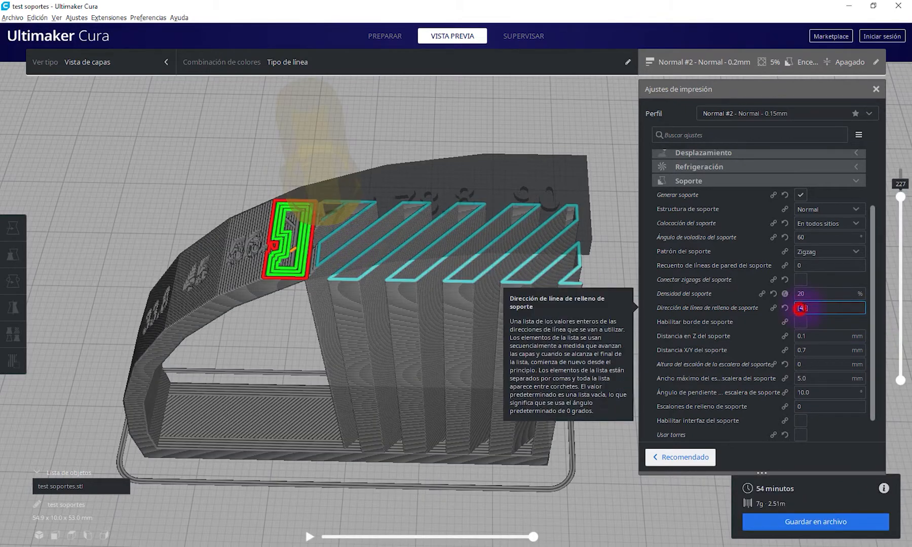
left_click_drag(800, 308, 807, 308)
type("90")
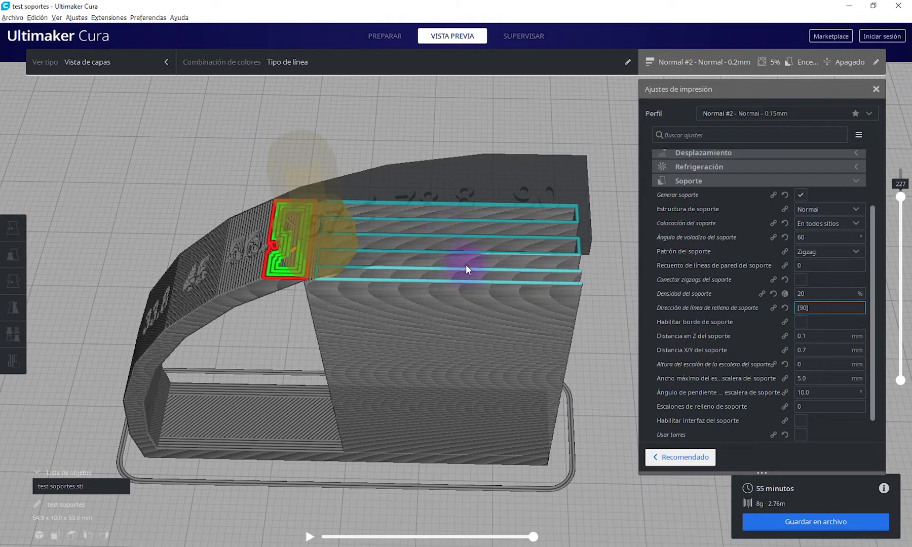
Clear the angle from the support infill line direction and set the support pattern to Cruz
key("BackSpace")
key("BackSpace")
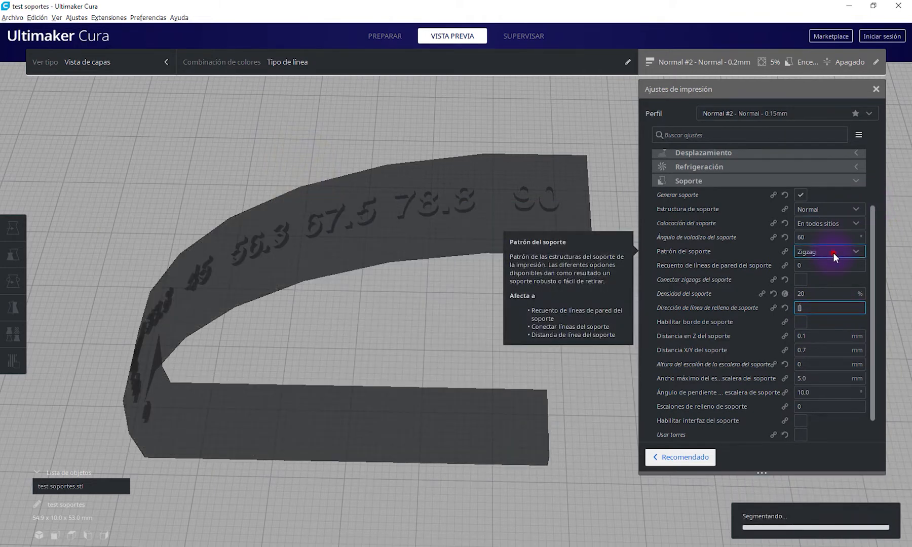
left_click(833, 253)
left_click(824, 325)
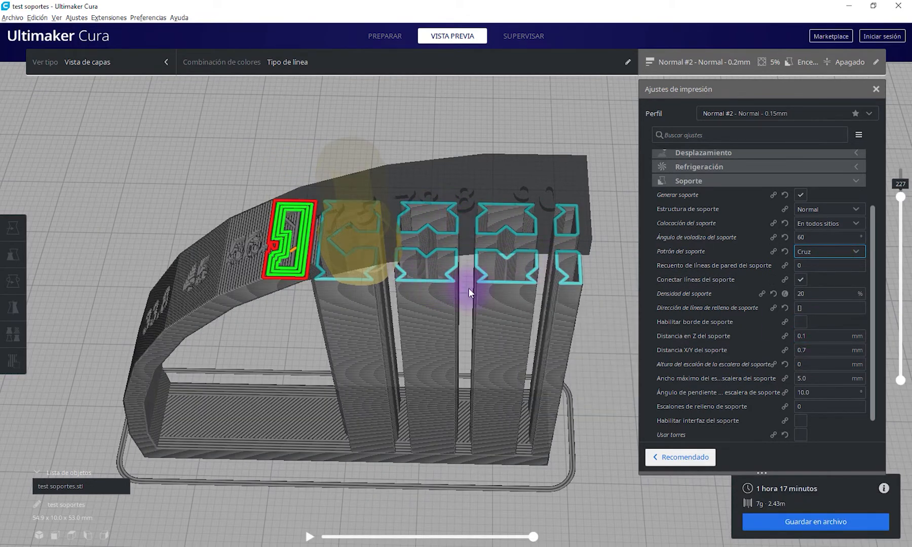
Set the support line direction to [0] and compare the cross supports with connected lines off and on, leaving the option off
left_click(801, 307)
type("0")
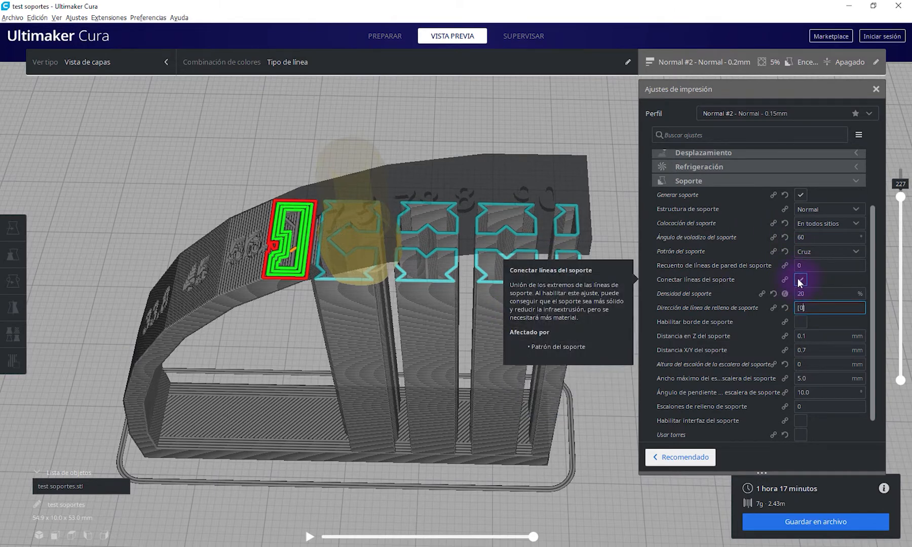
left_click(801, 280)
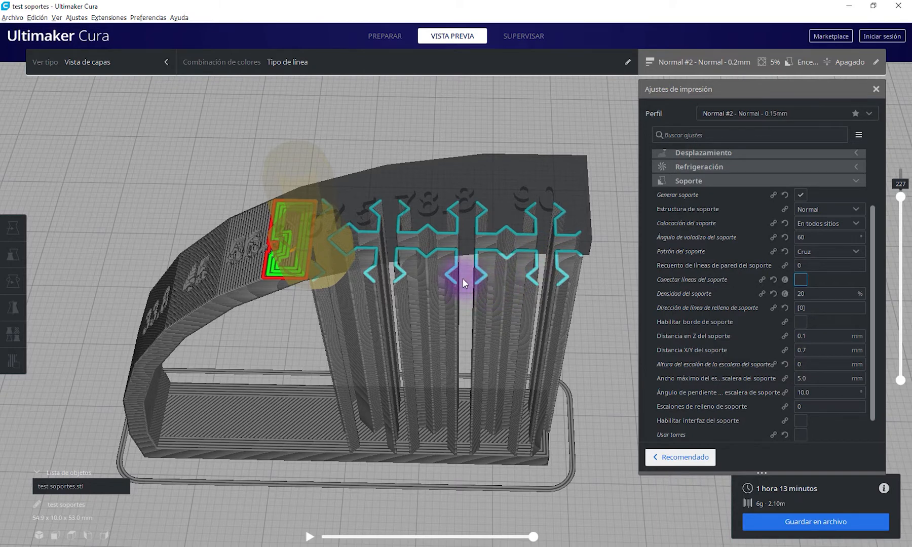
left_click(798, 278)
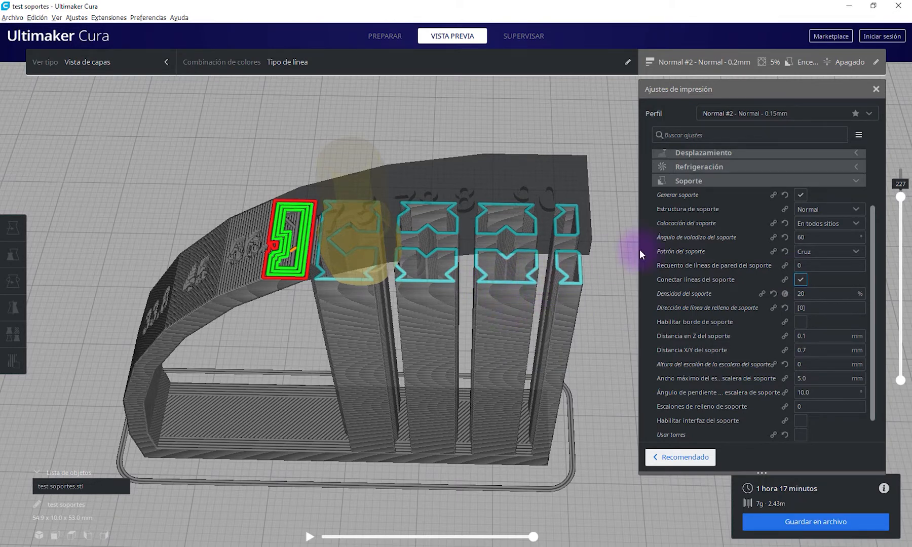
left_click(801, 280)
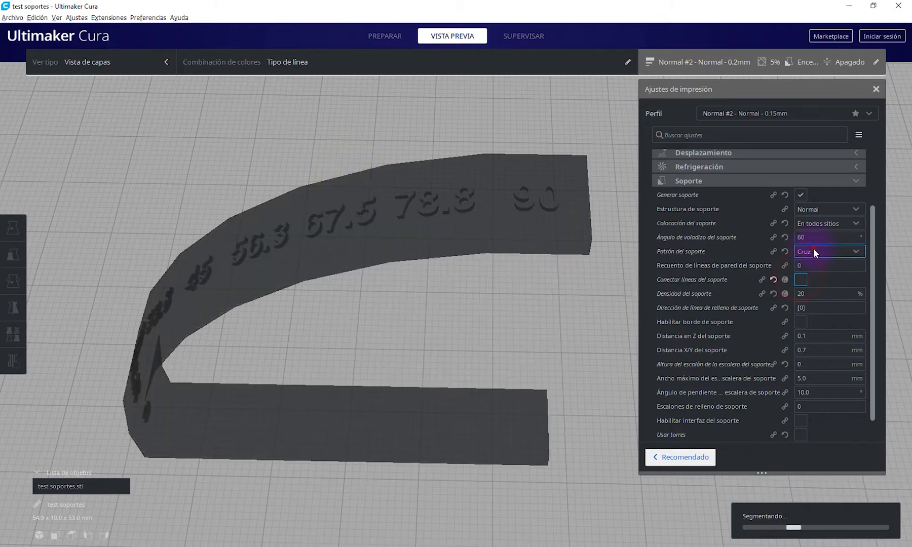
Set the support pattern to Giroide and inspect its structure with the preview lowered to layer 169
left_click(813, 248)
left_click(824, 339)
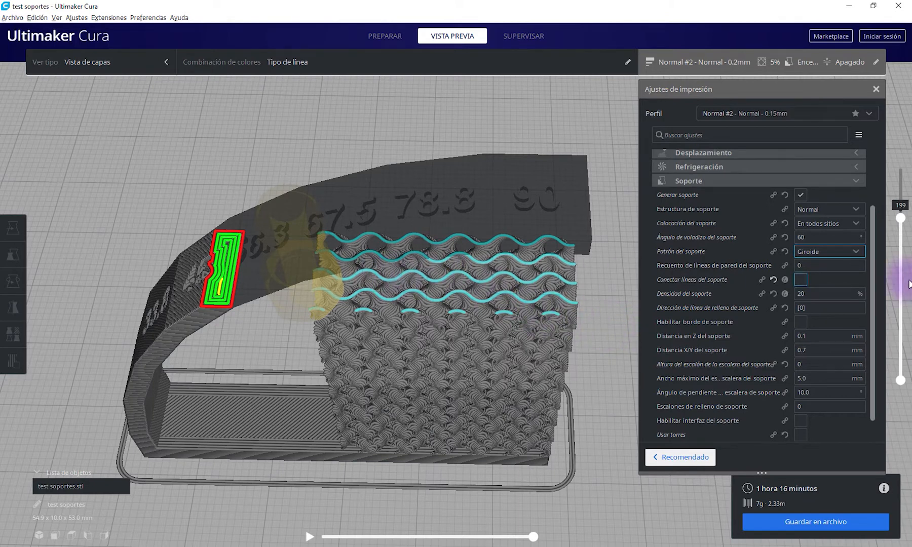
left_click(901, 218)
mouse_move(901, 229)
left_mouse_down()
mouse_move(892, 295)
mouse_move(901, 240)
left_mouse_up()
Set the support pattern to Líneas with a wall line count of 2 and inspect the walled supports up close
left_click(854, 251)
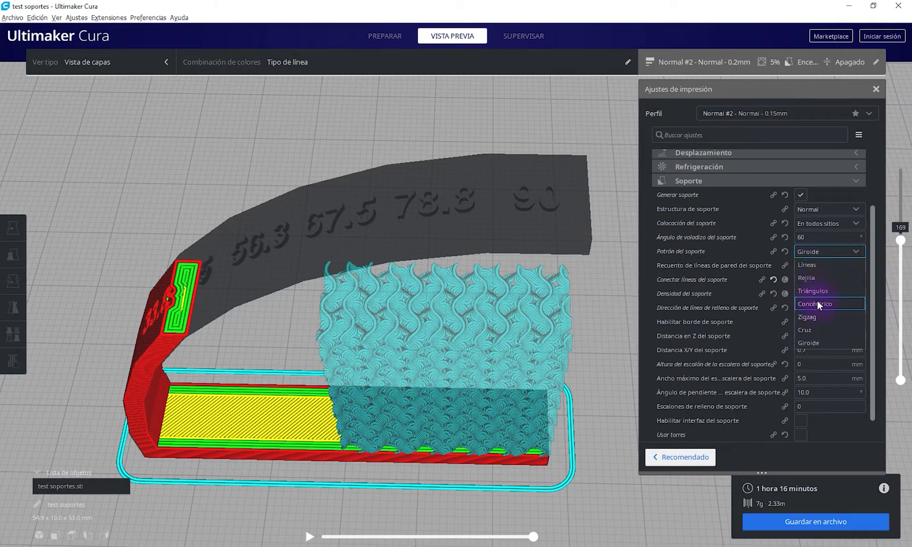
left_click(811, 261)
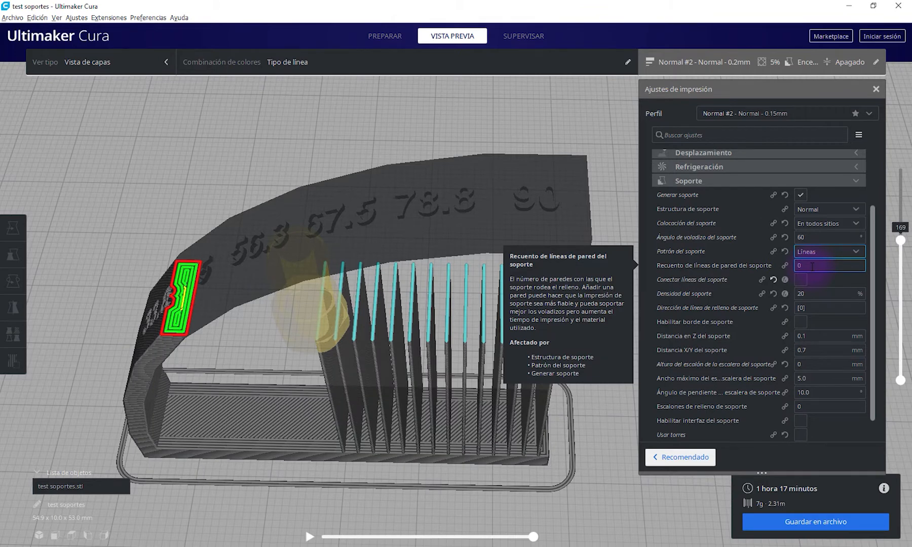
left_click(811, 265)
type("2")
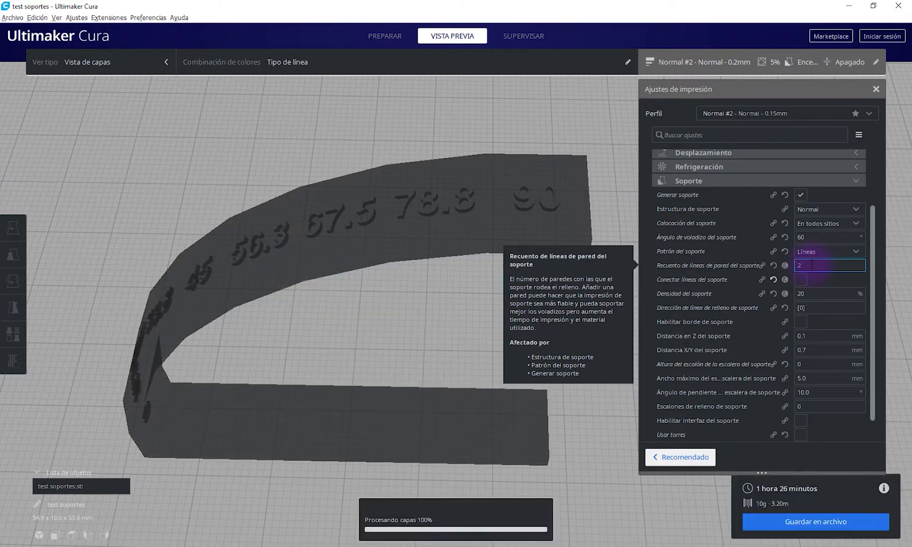
scroll(497, 310, "up", 5)
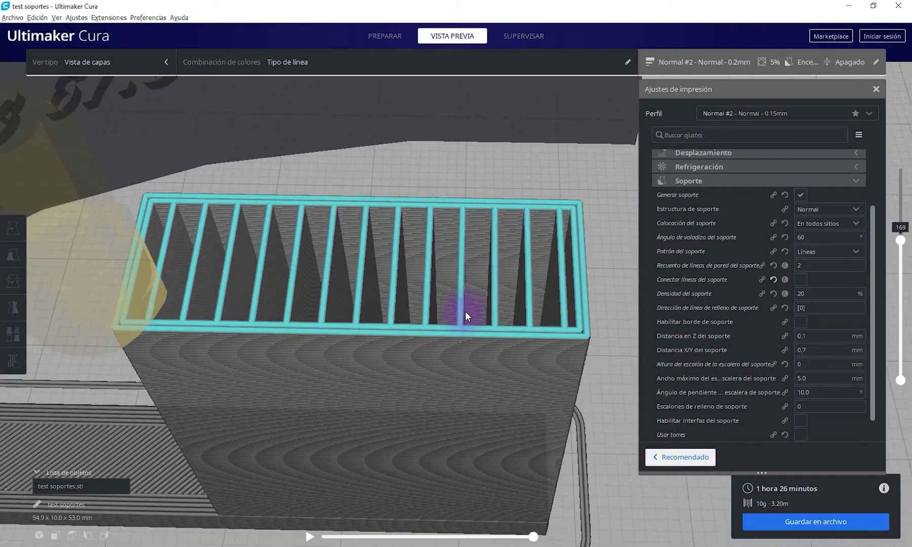
middle_click_drag(465, 312, 472, 311)
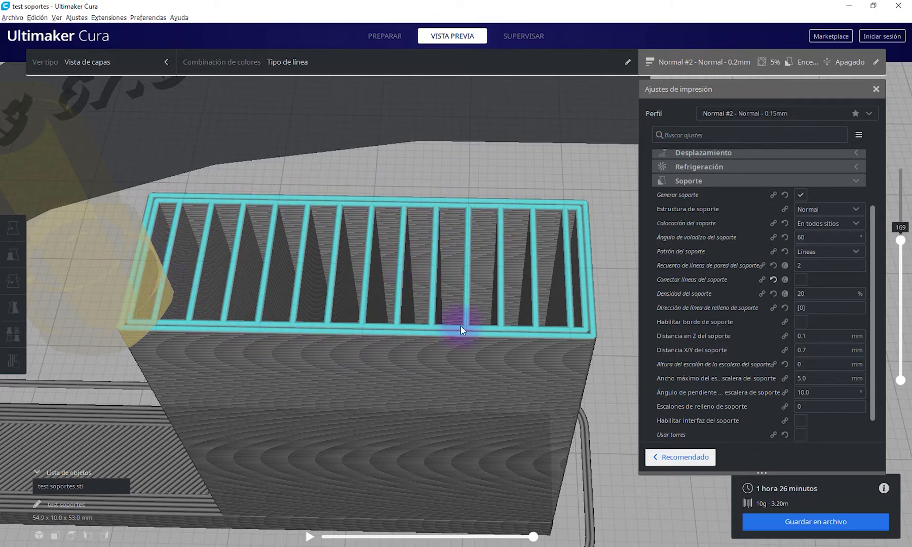
Set the support wall line count to 10 and try the Rejilla support pattern with these thick walls
left_click(800, 265)
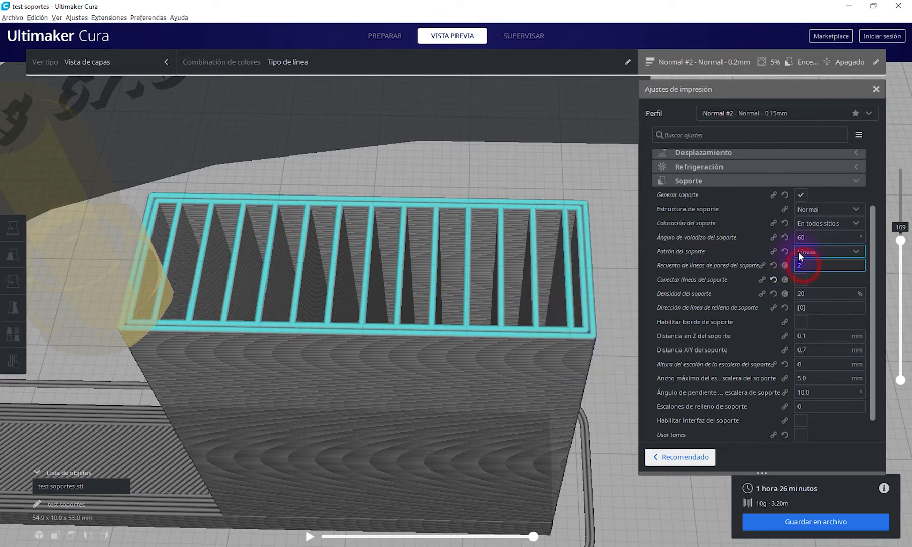
type("10")
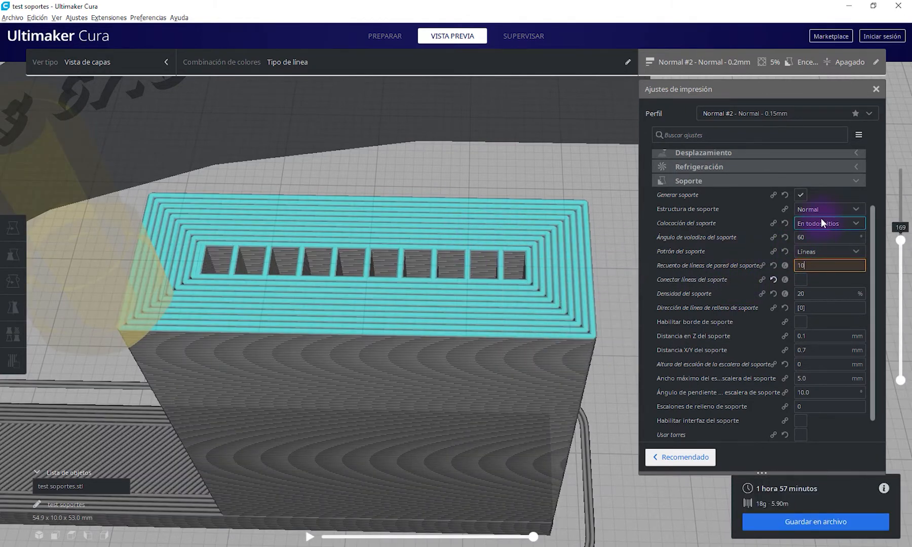
left_click(829, 237)
left_click(828, 252)
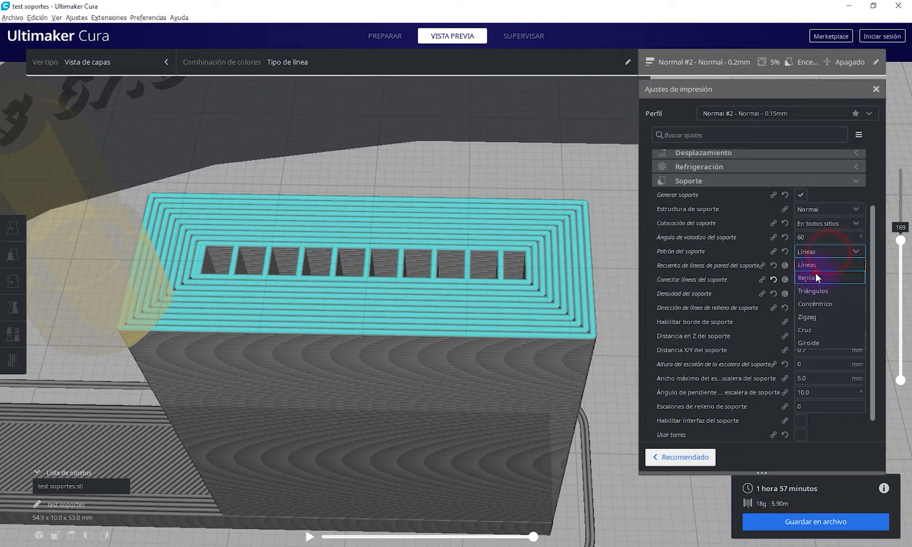
left_click(816, 274)
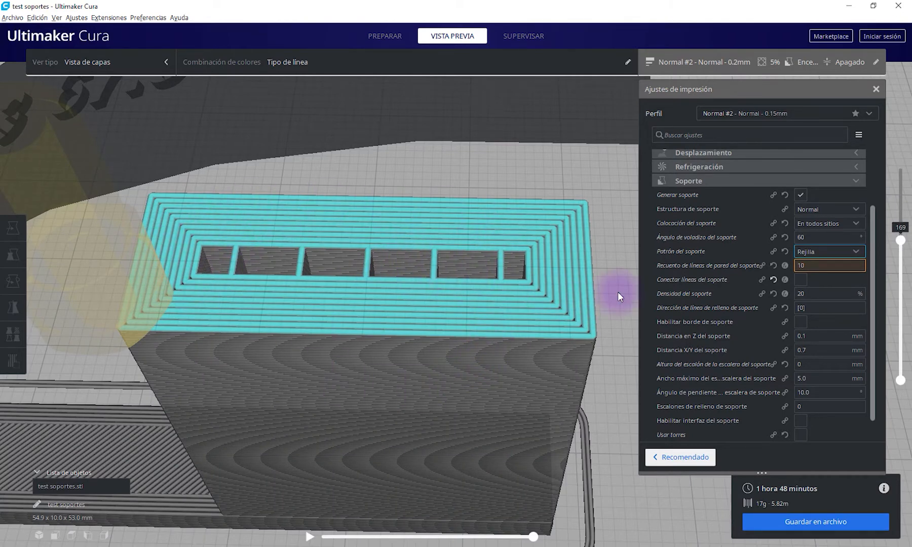
Compare the Zigzag and Triángulos support patterns in the layer preview, leaving Triángulos selected
left_click(824, 250)
left_click(817, 316)
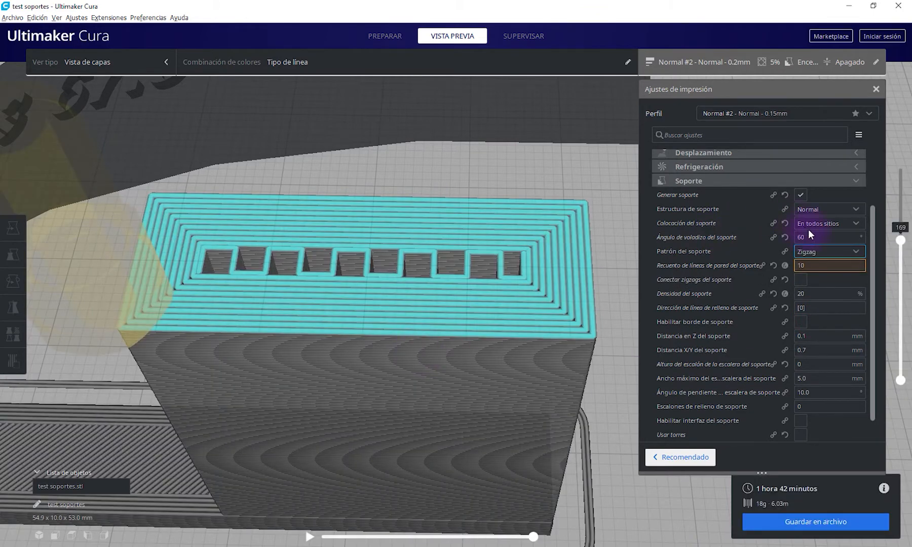
left_click(818, 251)
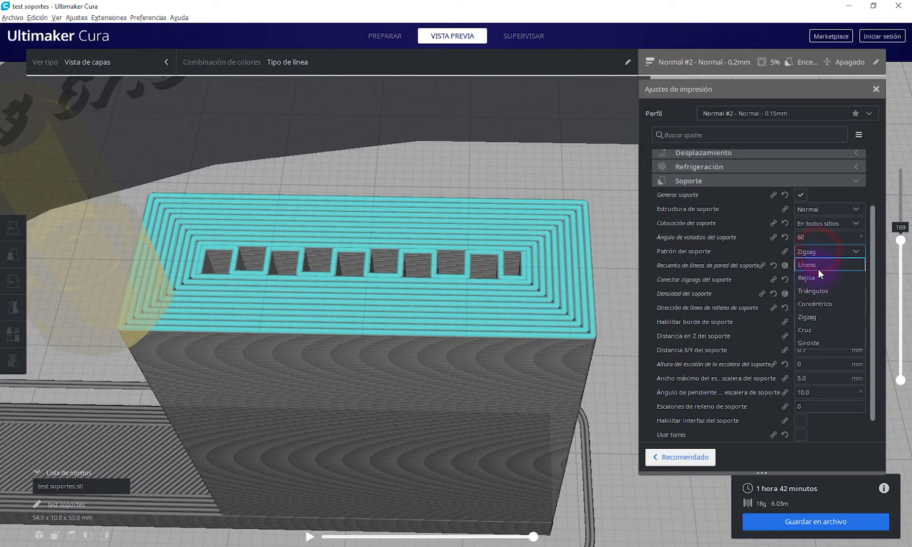
left_click(818, 291)
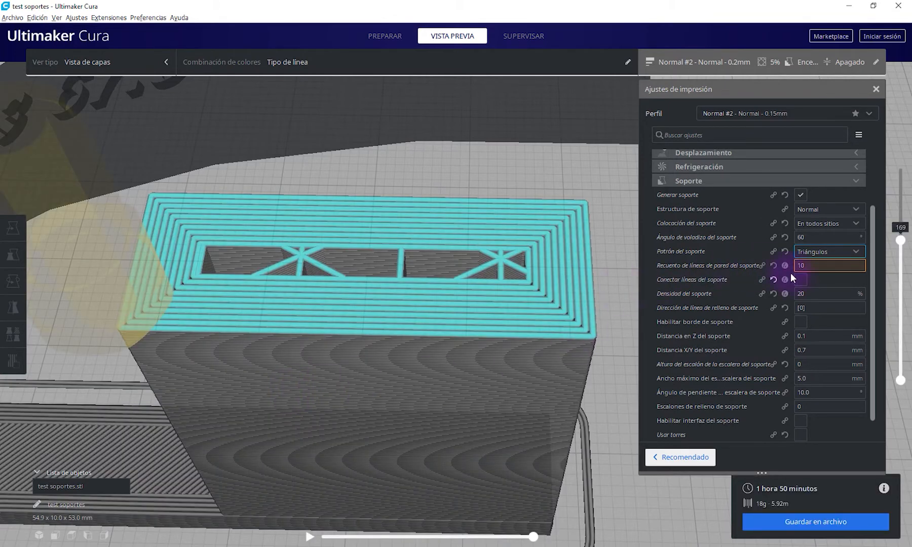
Set the support wall line count to 0 and compare the triangle supports with connected lines on and off, leaving the option off
mouse_move(806, 269)
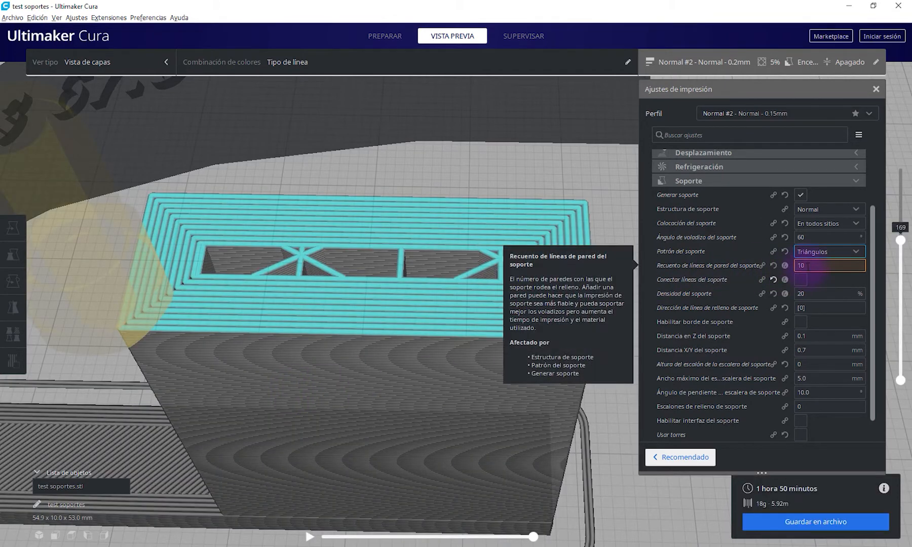
left_click_drag(811, 266, 781, 261)
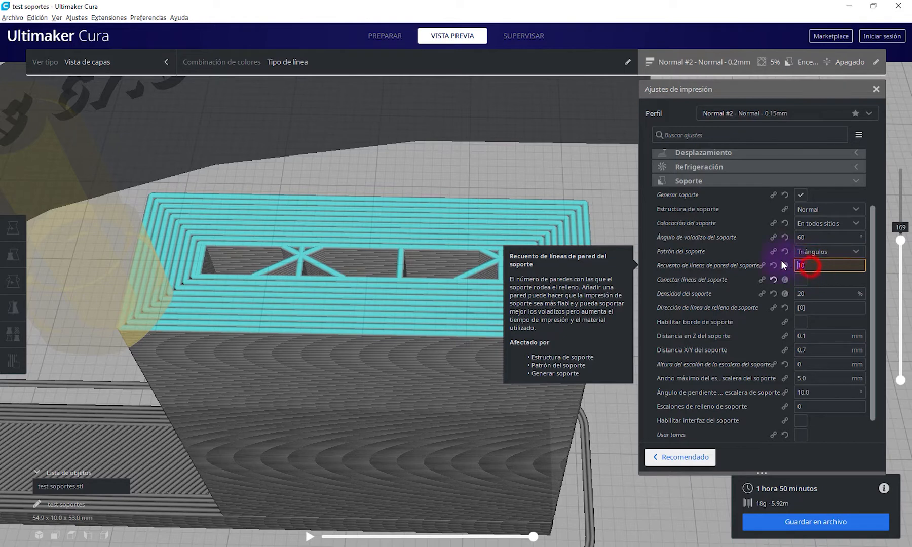
type("0")
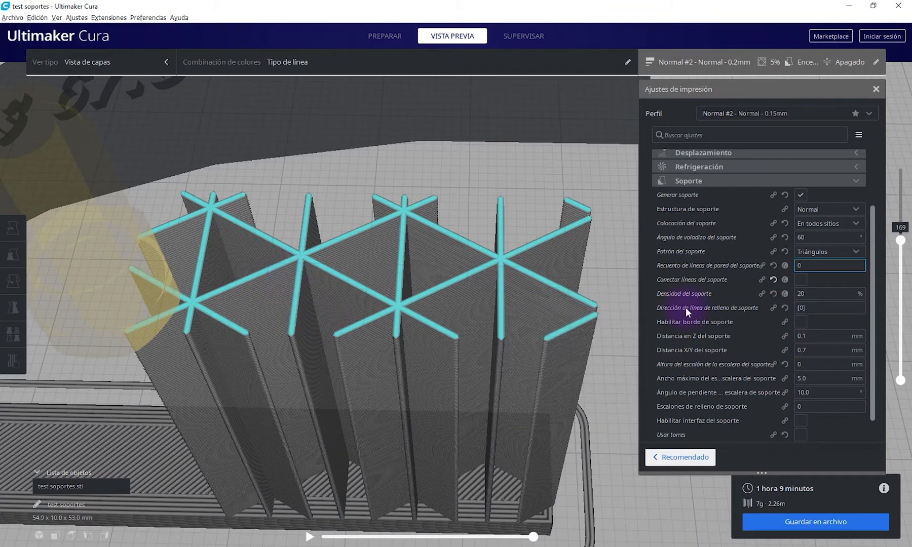
left_click(802, 281)
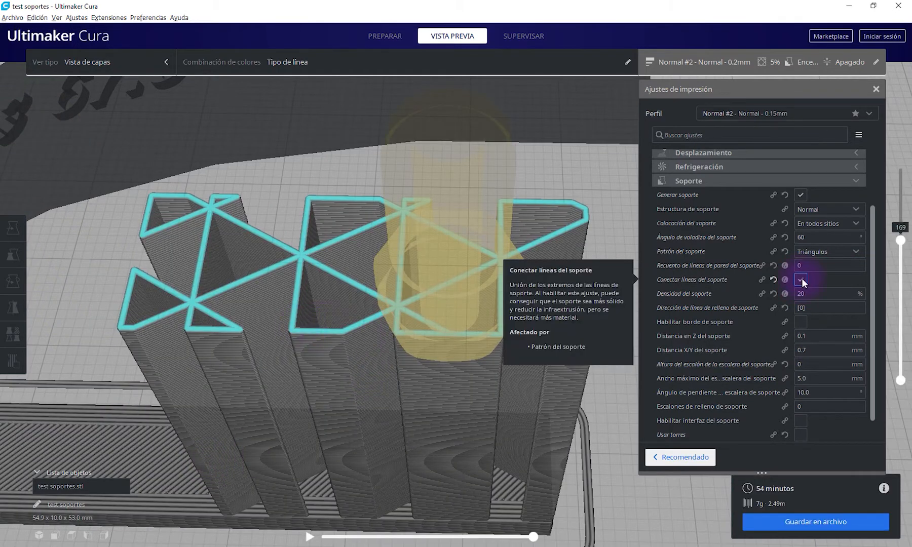
left_click(801, 279)
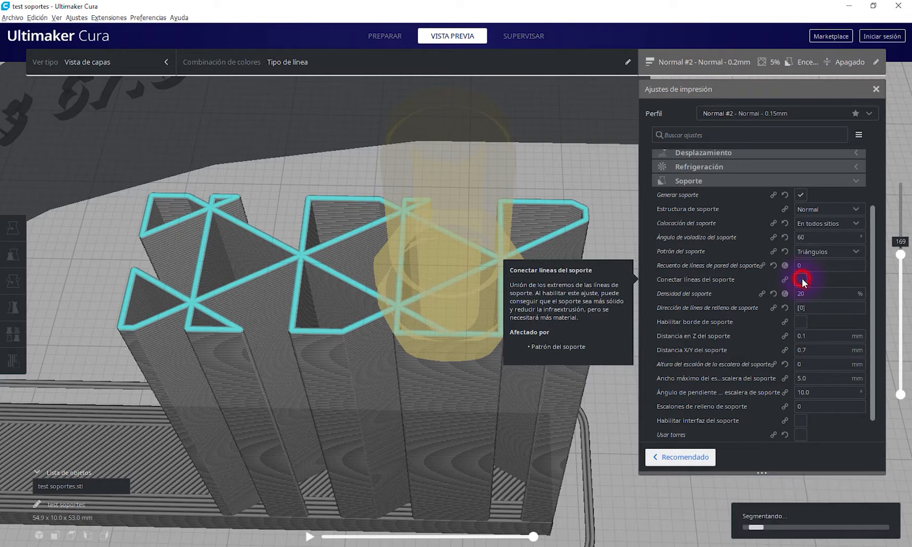
Set the support wall line count to 1 for the triangle supports
left_click(803, 266)
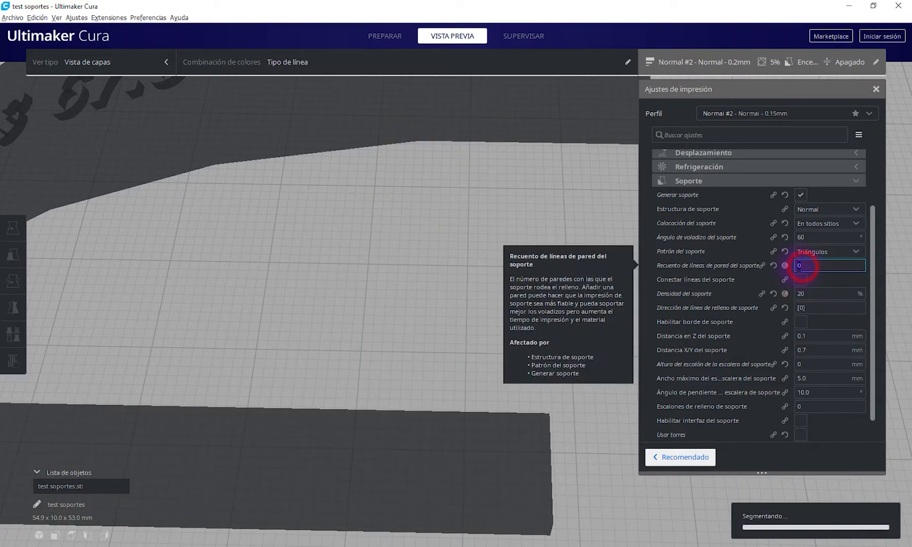
key("BackSpace")
type("1")
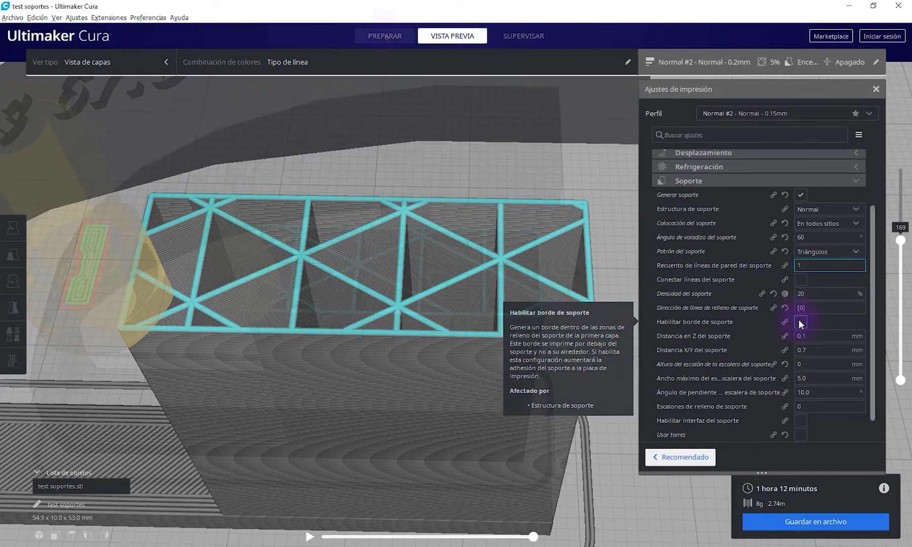
Return to the Prepare stage and tilt the arch model sideways around the red rotation axis
scroll(330, 378, "down", 5)
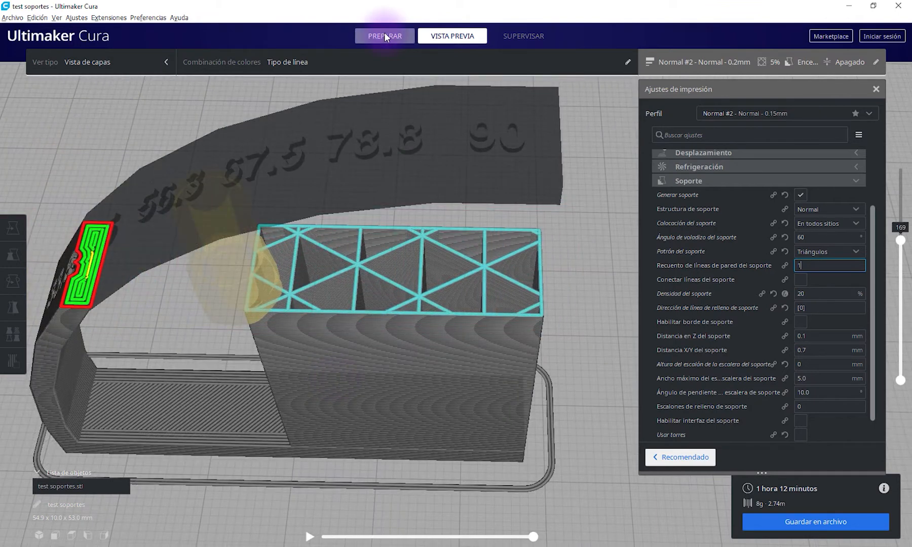
left_click(384, 34)
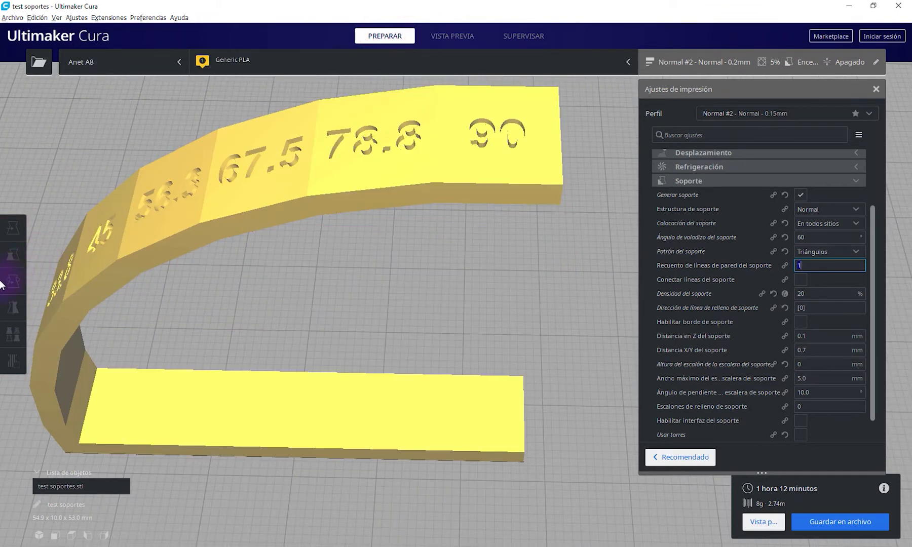
left_click(11, 281)
left_click(90, 270)
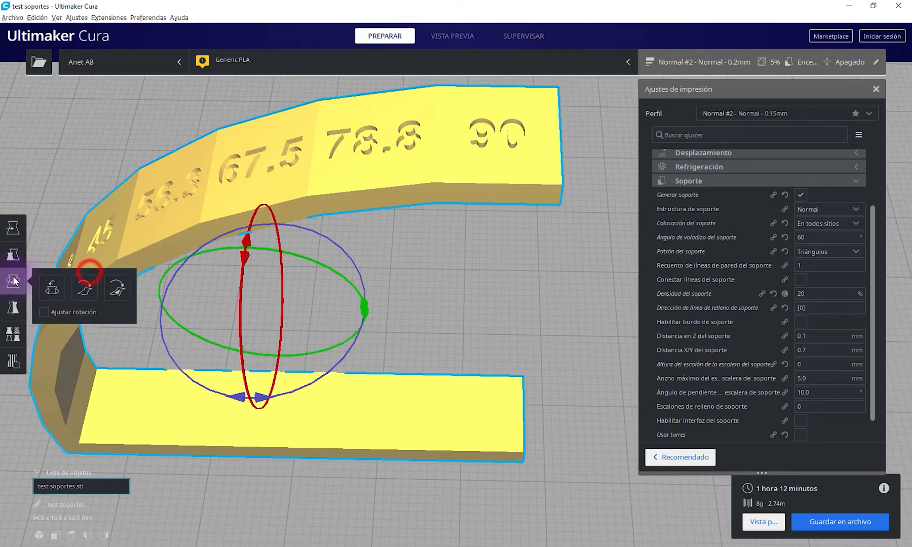
left_click_drag(243, 260, 232, 294)
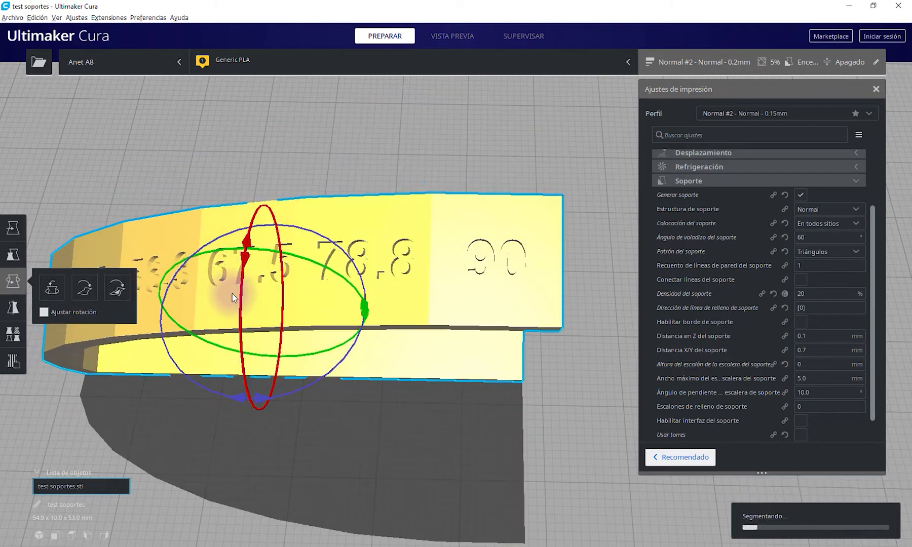
left_click(794, 298)
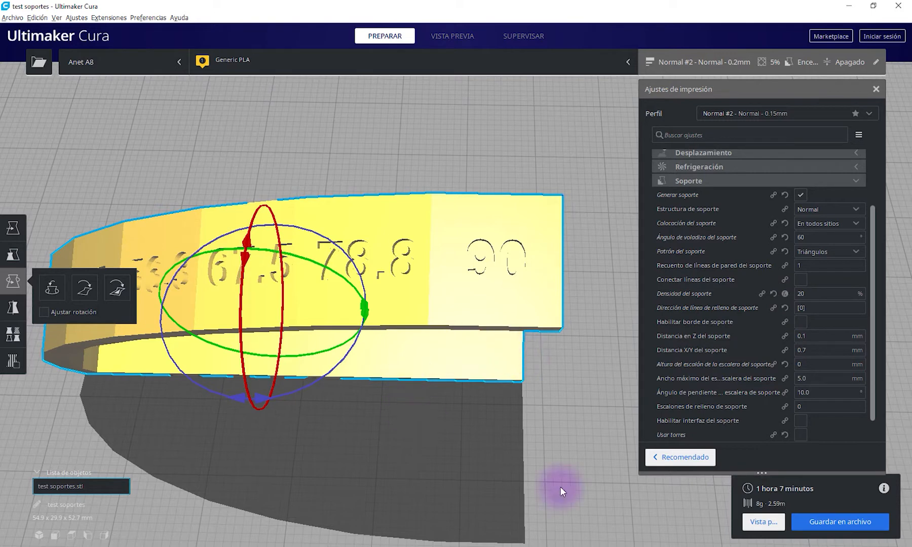
Lower the layer preview of the tilted model to layer 22 and enable the support brim
left_click(762, 526)
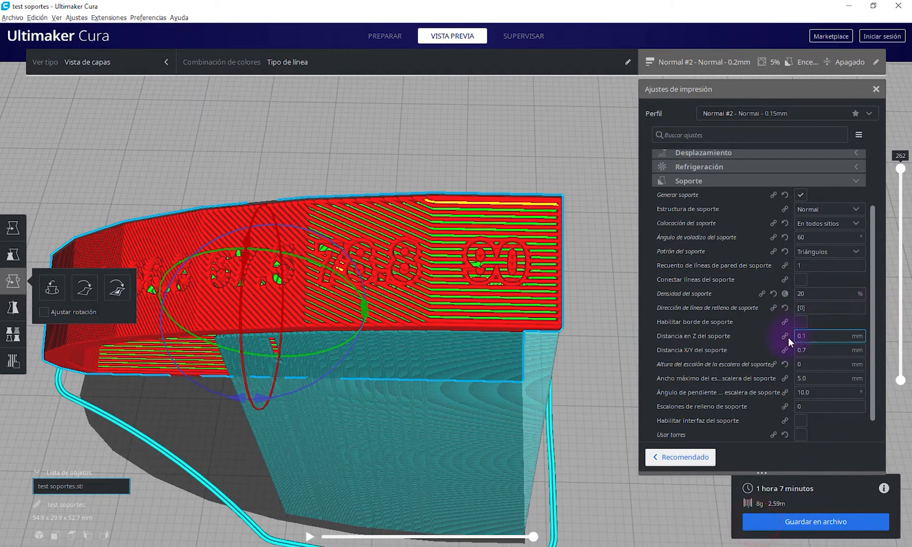
left_click_drag(901, 169, 891, 355)
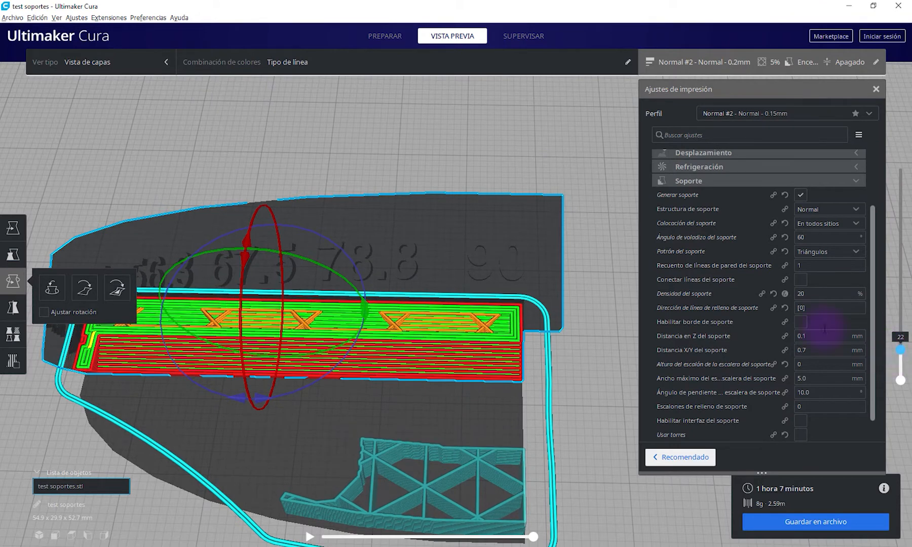
mouse_move(785, 334)
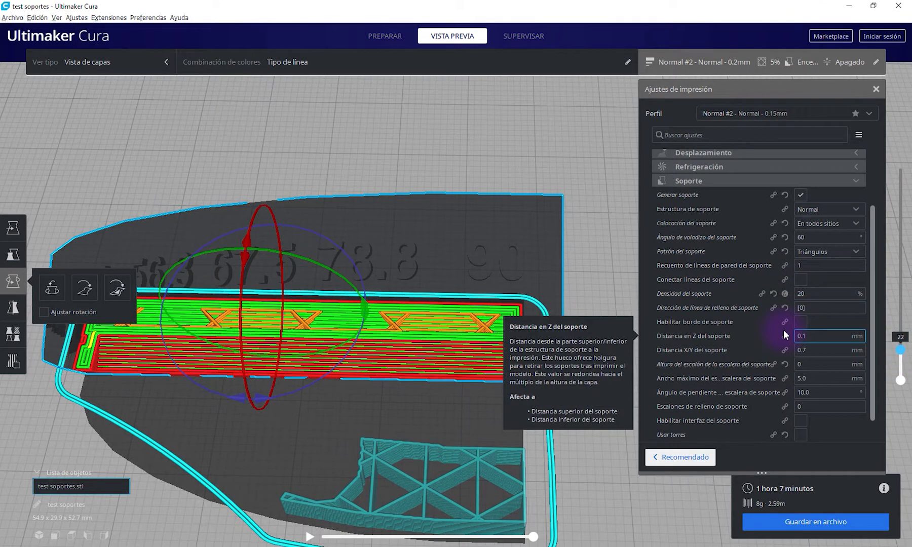
left_click(800, 322)
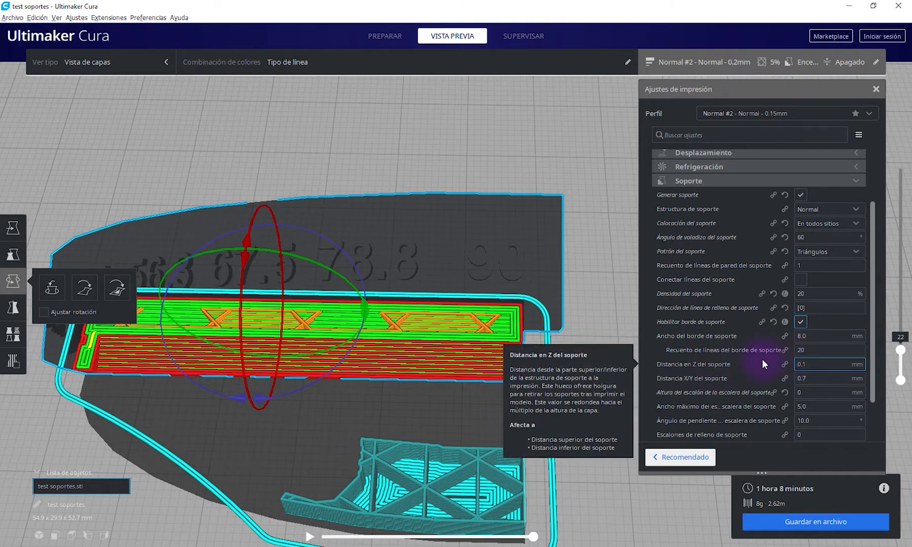
Examine the contact between the supports and the arch's underside up close, and set the support Z distance to 0.2 mm
mouse_move(762, 360)
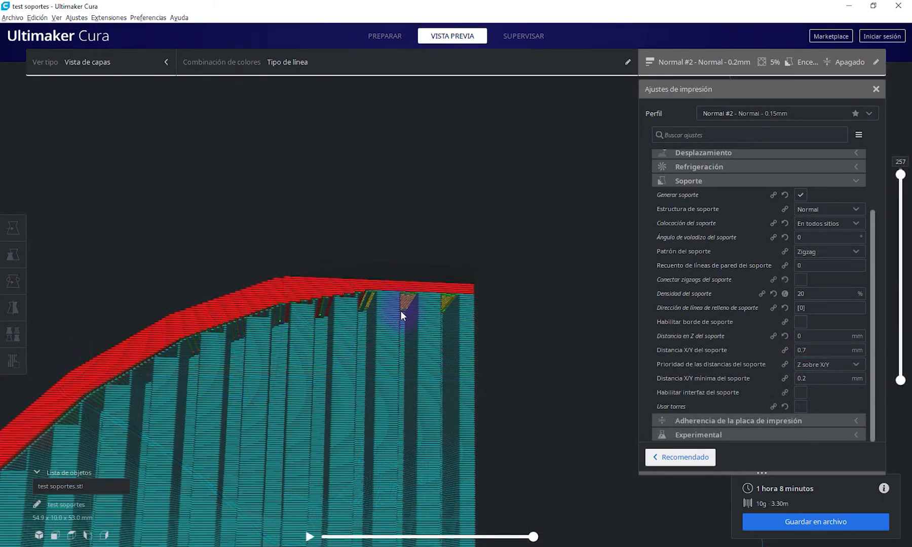
scroll(402, 310, "up", 8)
scroll(363, 353, "down", 3)
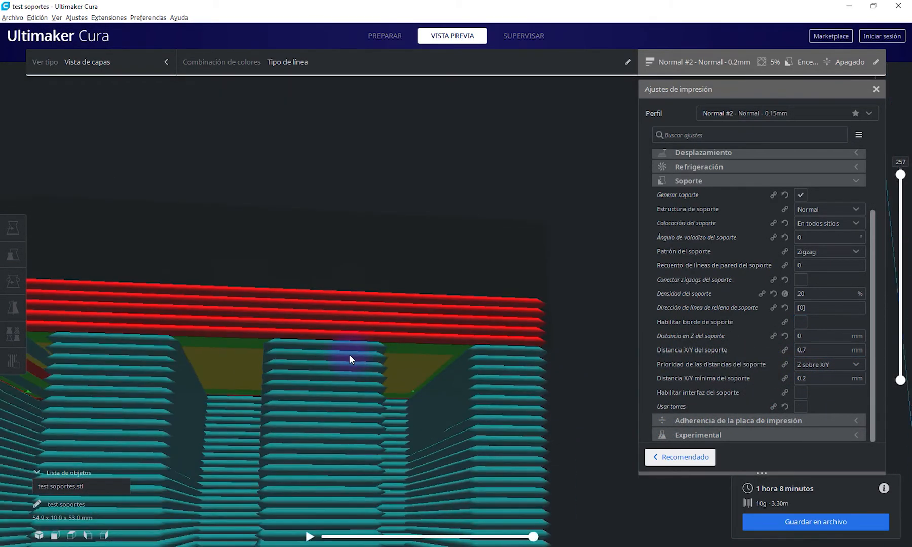
right_click_drag(349, 355, 304, 300)
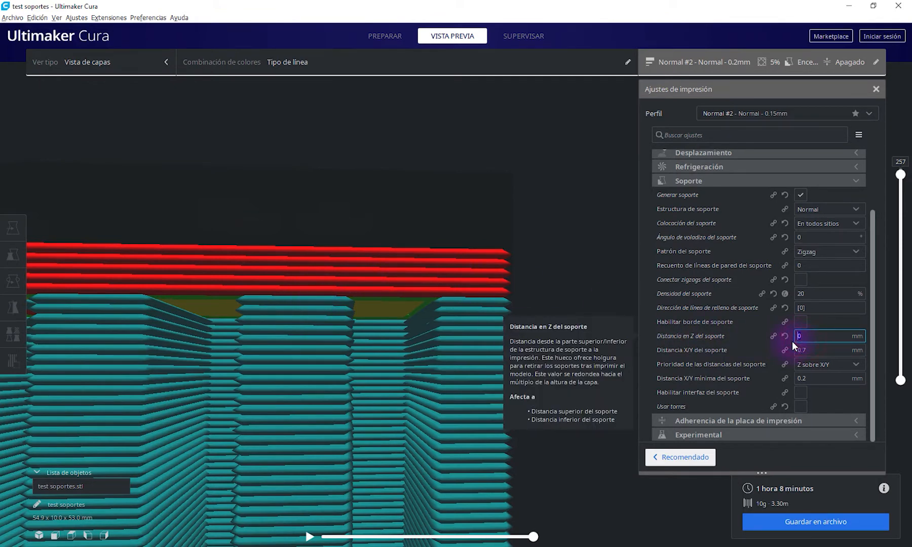
type(".2")
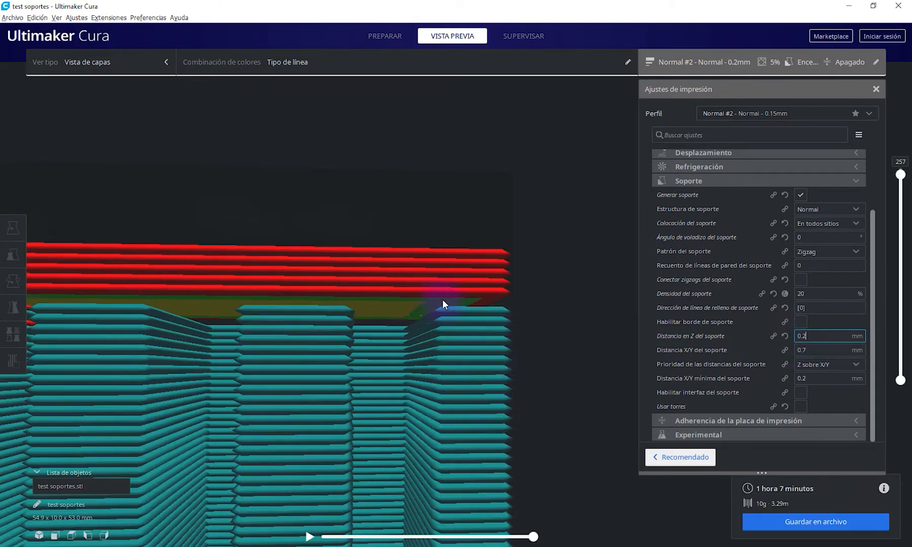
Inspect the sideways gap between the supports and the arch, and set the support X/Y distance to 3 mm
right_click_drag(328, 311, 193, 372)
right_click_drag(259, 356, 71, 333)
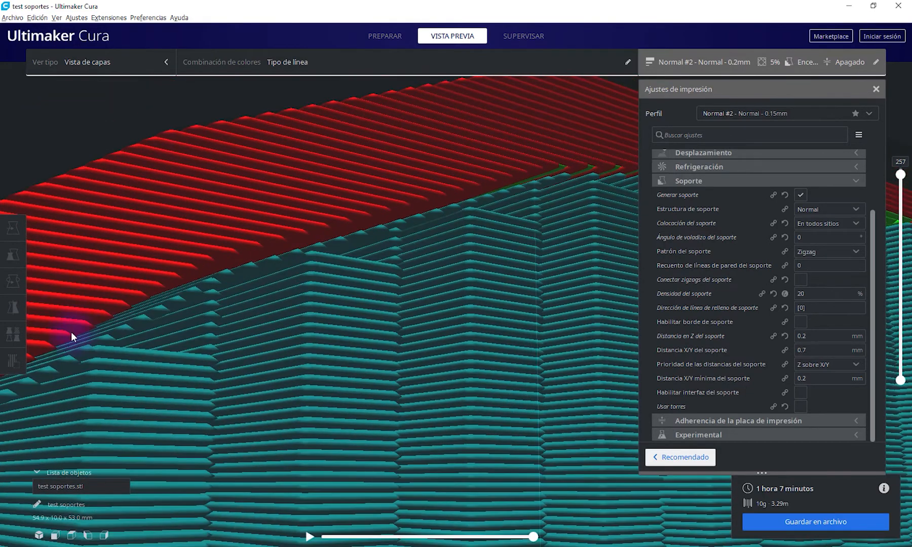
right_click_drag(73, 379, 125, 353)
scroll(125, 352, "down", 10)
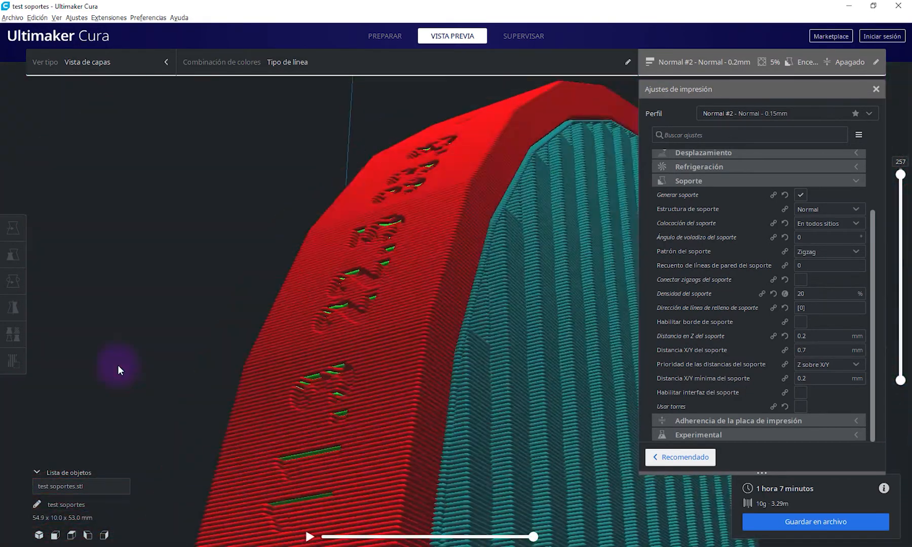
scroll(449, 460, "up", 5)
left_click(814, 351)
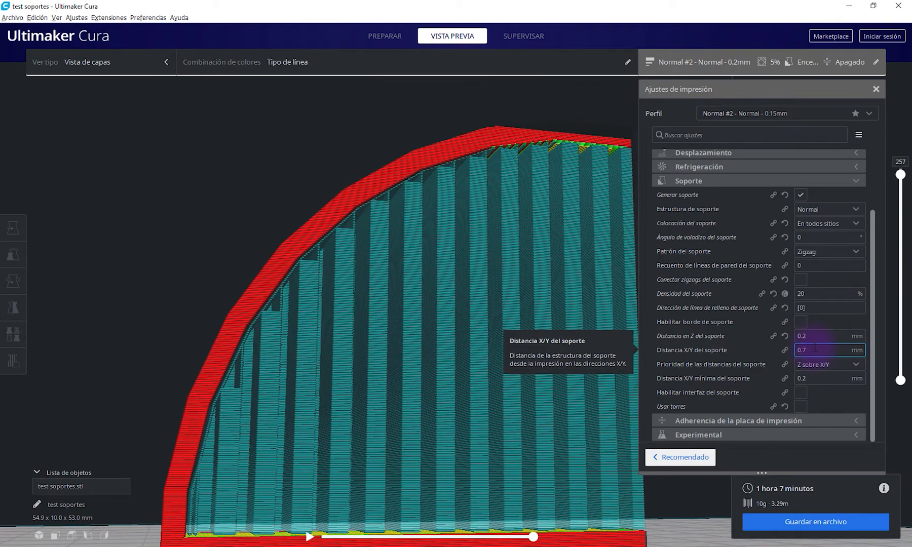
double_click(813, 349)
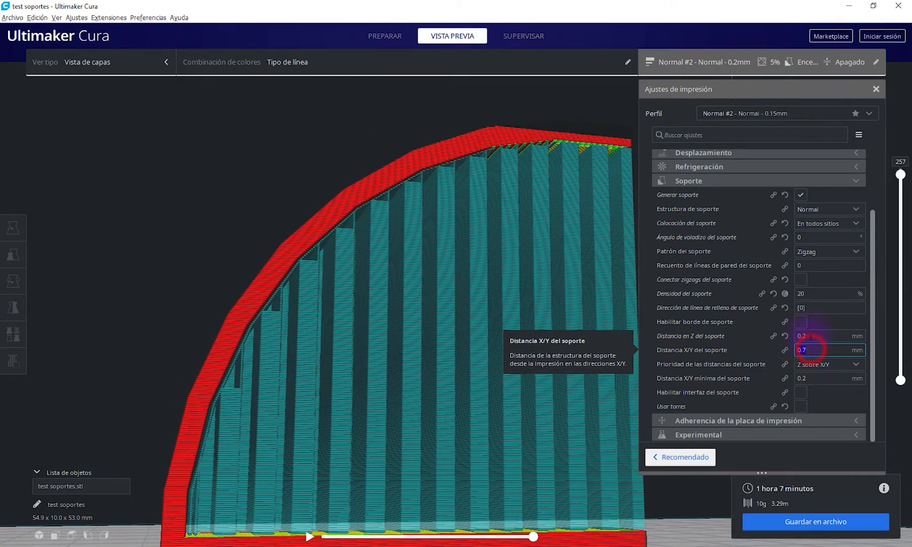
type("3")
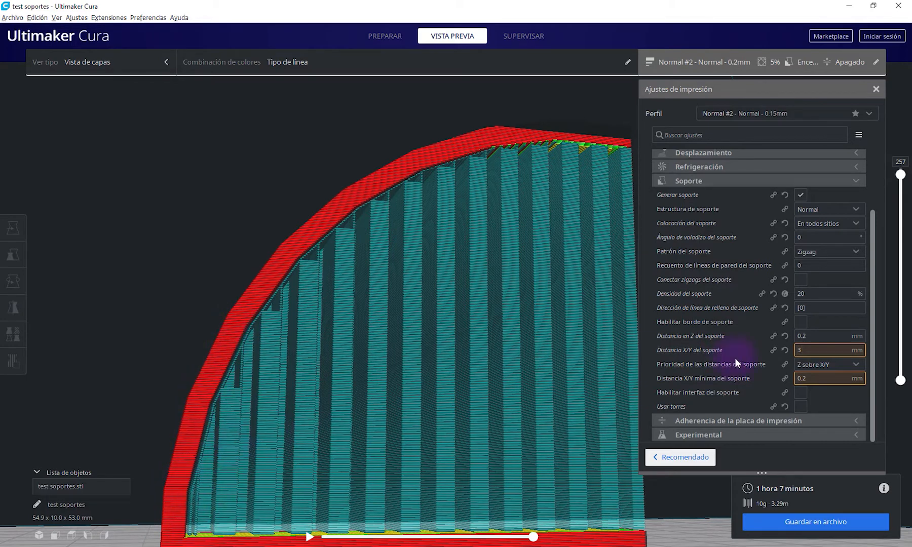
Try the X/Y over Z priority for the support distances and switch back to Z over X/Y
mouse_move(806, 336)
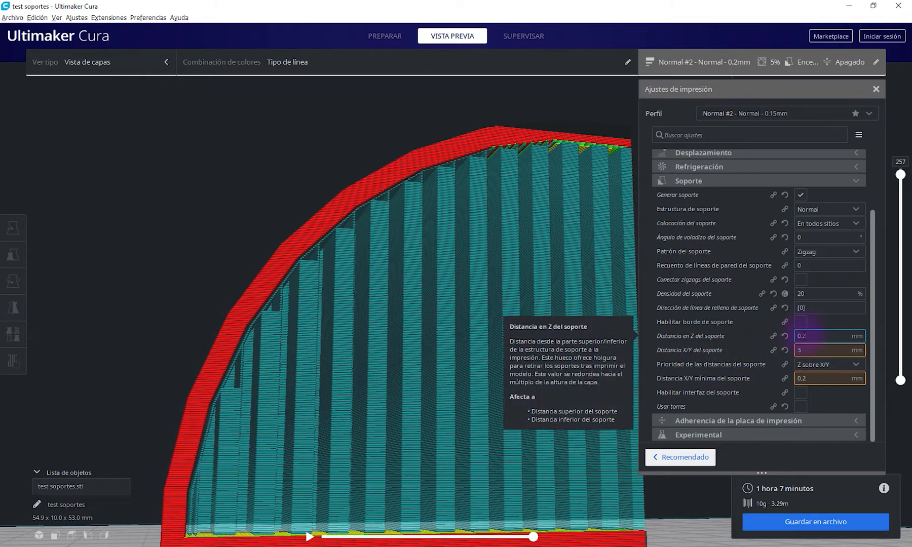
mouse_move(804, 367)
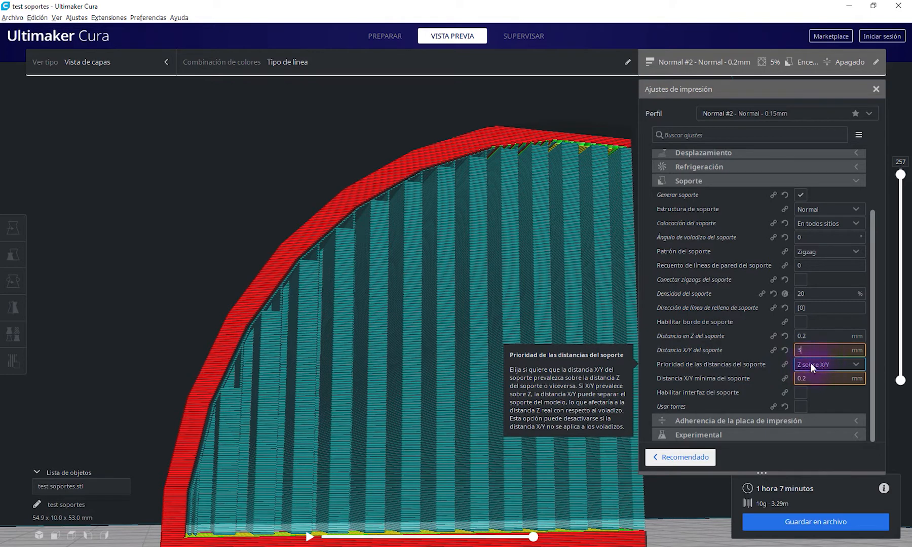
left_click(811, 363)
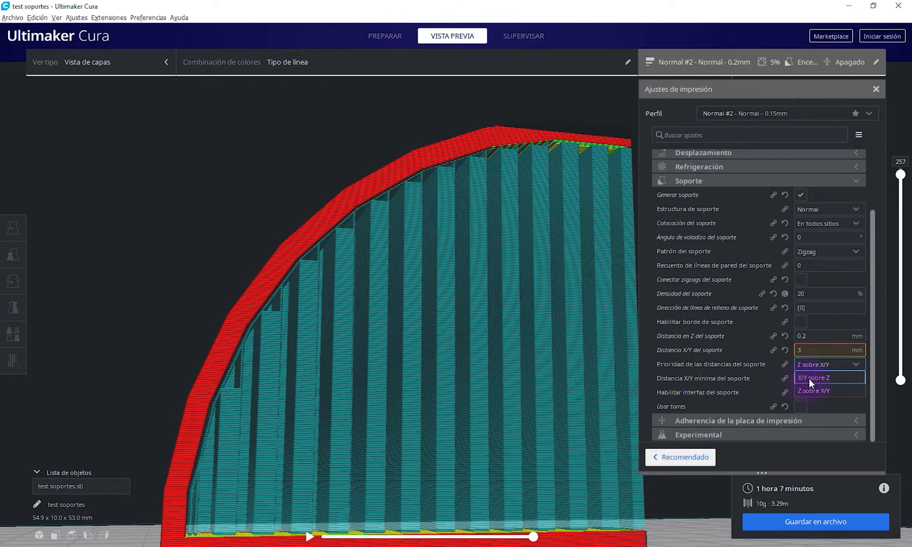
left_click(809, 379)
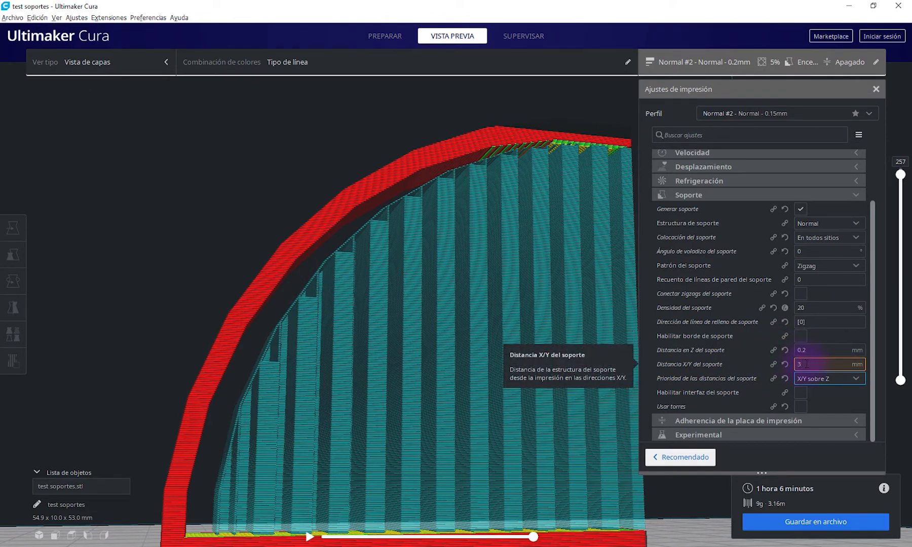
left_click(810, 379)
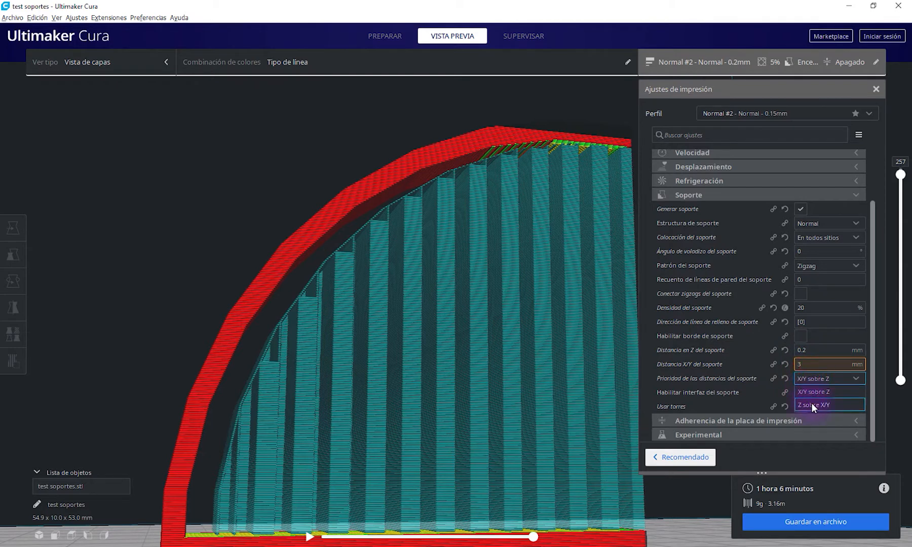
left_click(811, 404)
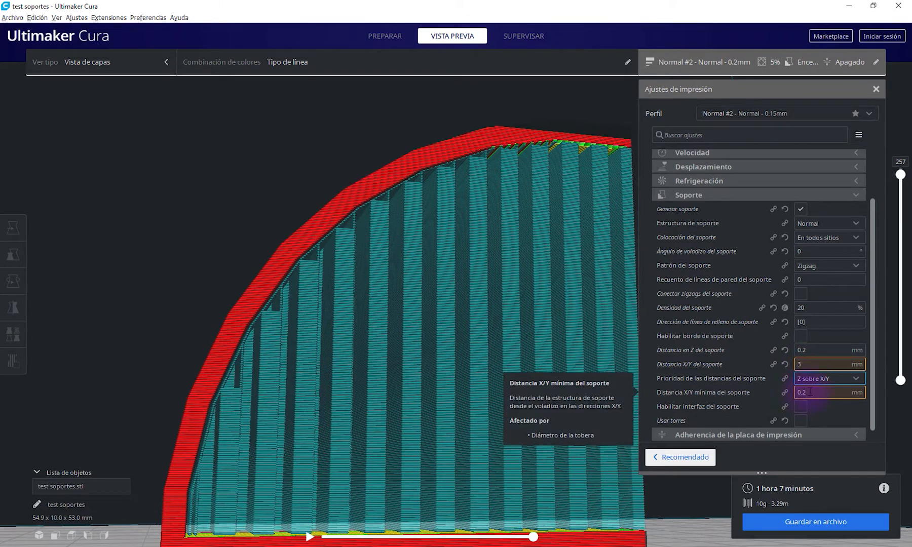
Set the minimum support X/Y distance to 5 mm and look at the gap along the arch
left_click_drag(810, 392, 796, 398)
type("5")
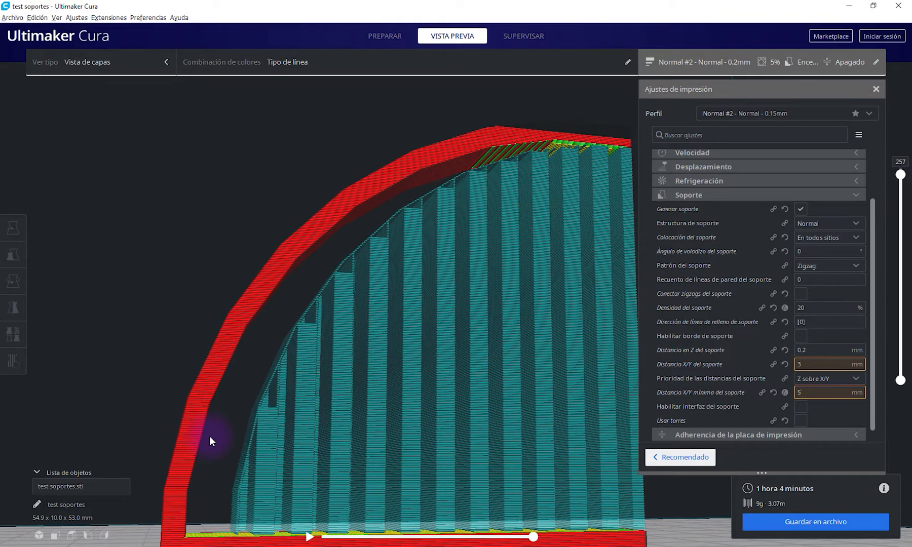
left_click(802, 393)
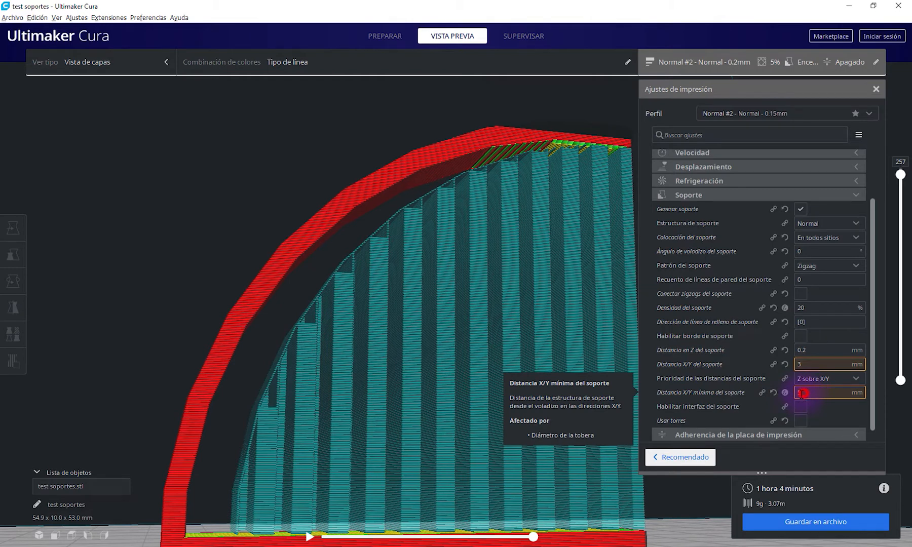
Restore the support X/Y distance and the minimum support X/Y distance to their profile values
left_click(786, 365)
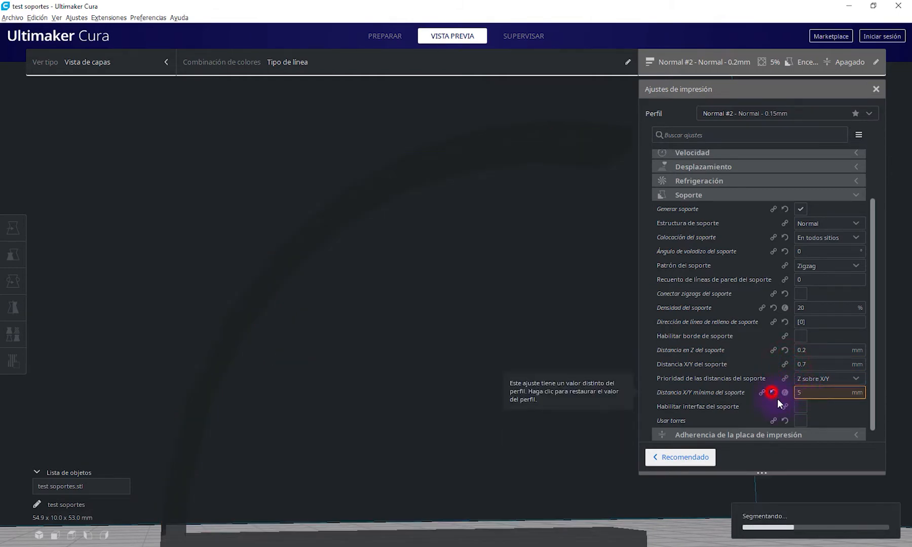
left_click(785, 393)
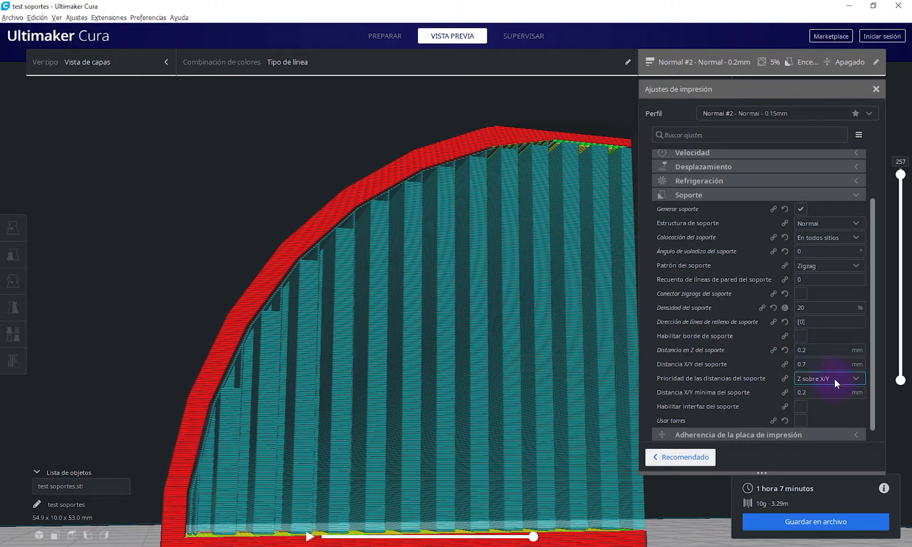
left_click(826, 363)
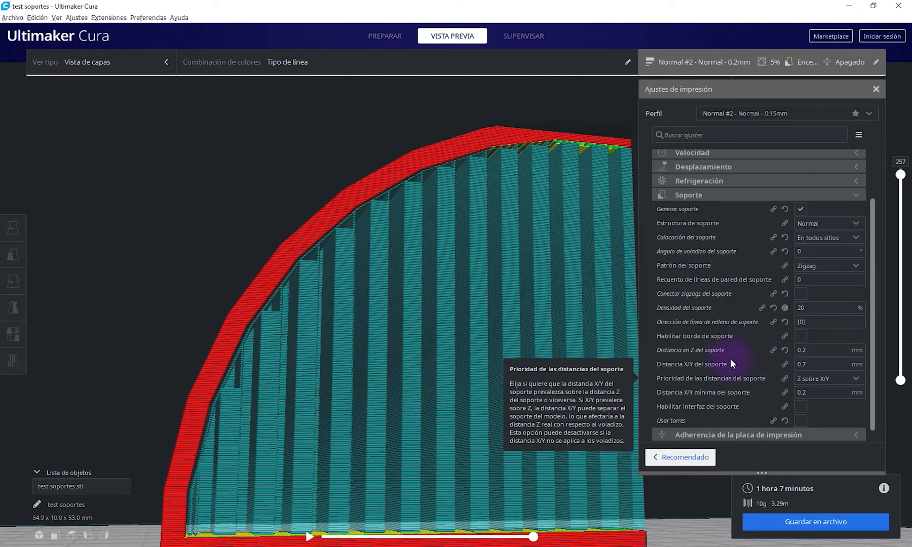
Enable the support interface and lower the arch's layer preview to layer 245
left_click(800, 408)
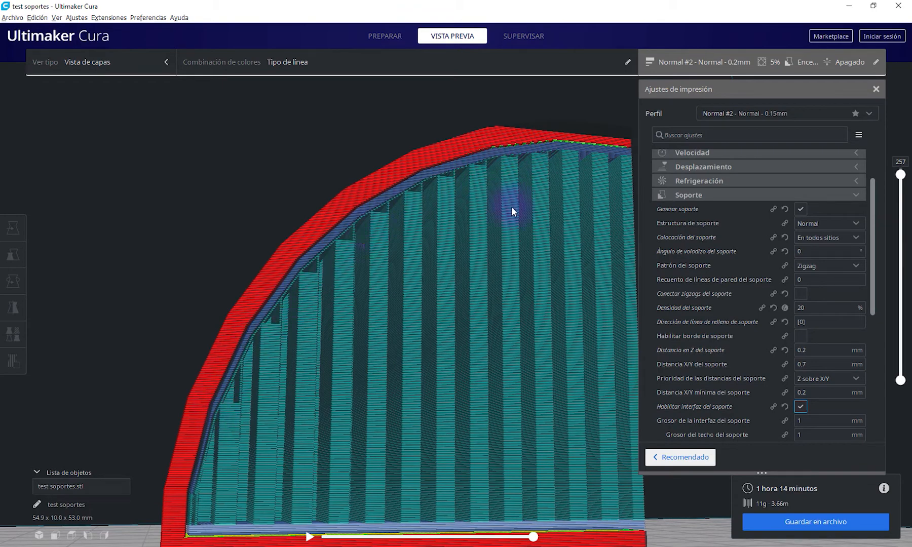
right_click_drag(512, 206, 368, 387)
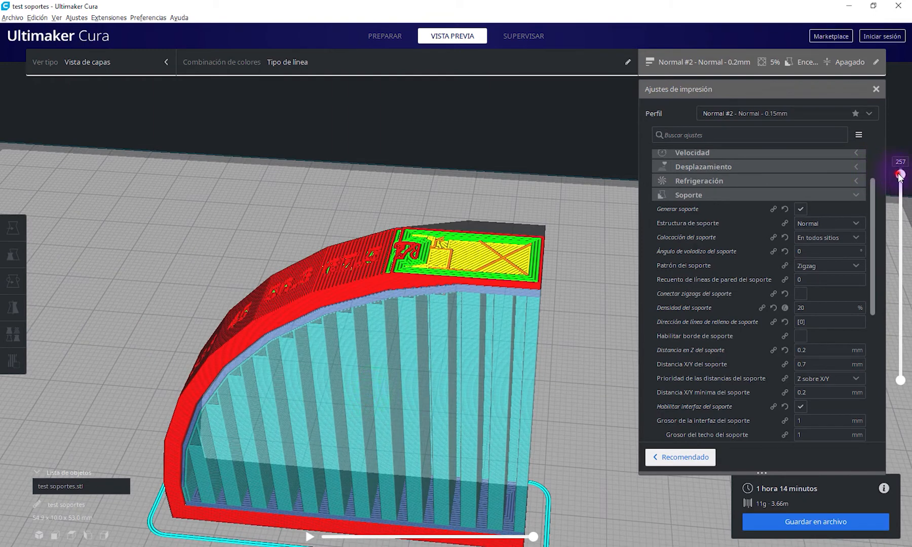
left_click_drag(900, 175, 900, 183)
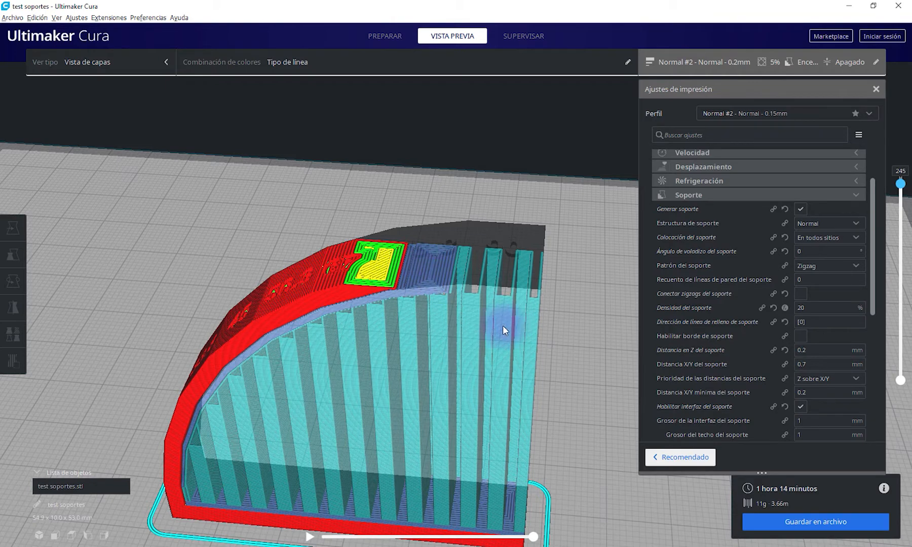
Examine the dense interface layers between the supports and the arch up close, and review the support interface settings
scroll(398, 286, "up", 8)
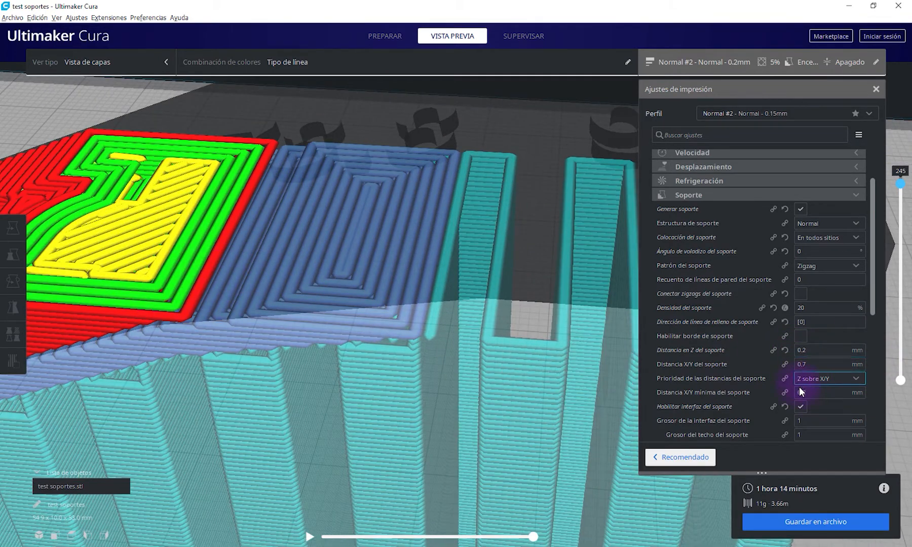
left_click(821, 364)
left_click(138, 260)
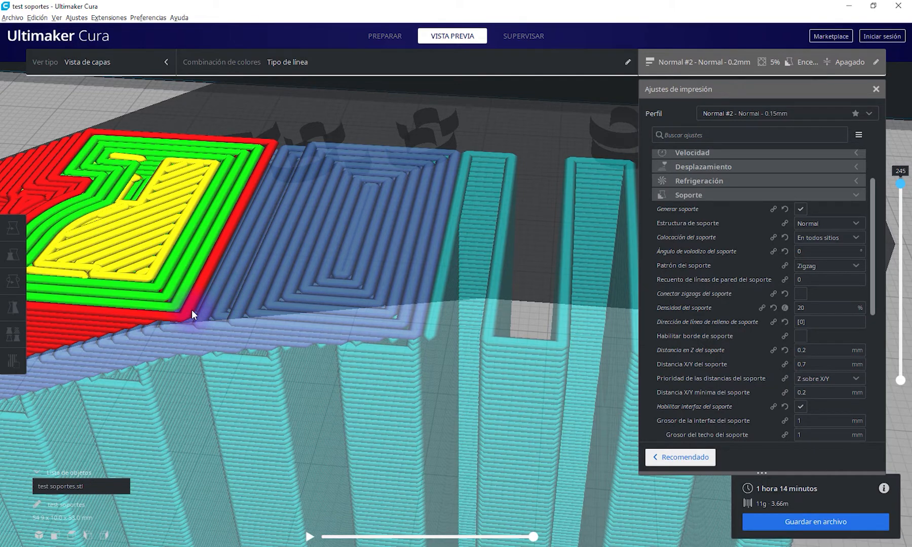
scroll(191, 311, "up", 2)
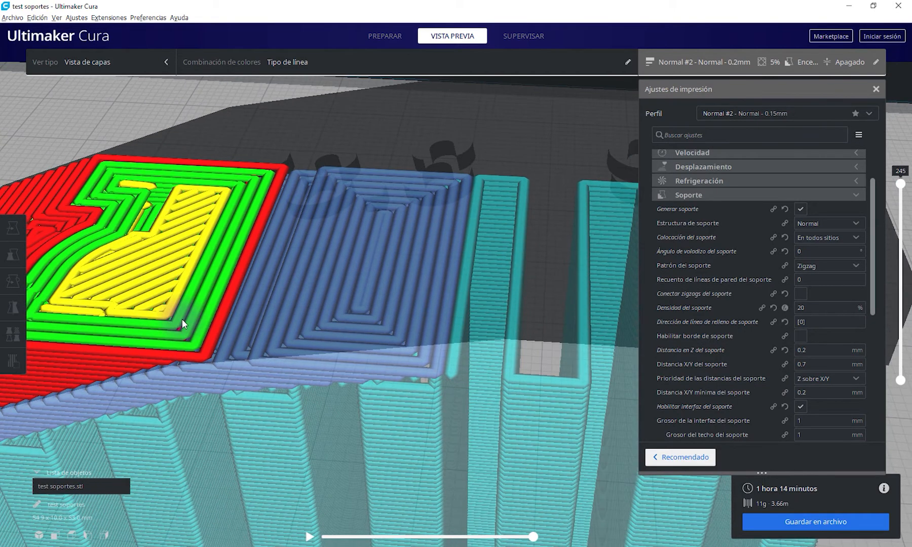
right_click_drag(220, 337, 250, 300)
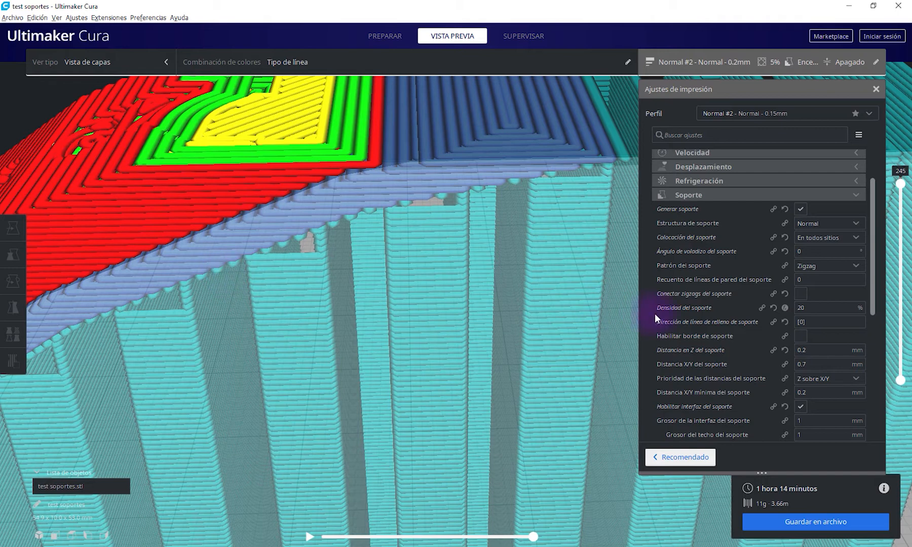
scroll(659, 312, "down", 10)
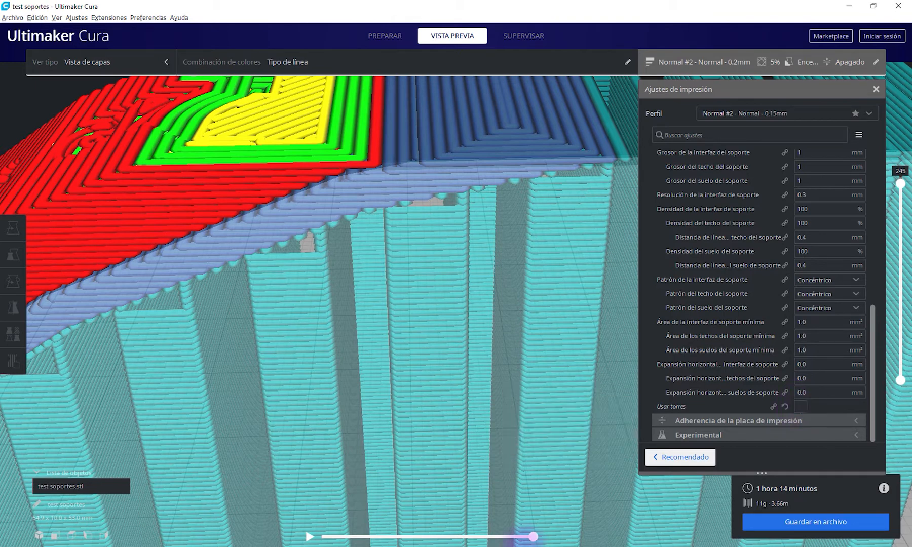
Switch to the TPose2_iron_final project and show the whole figure in the Prepare stage
left_click(570, 520)
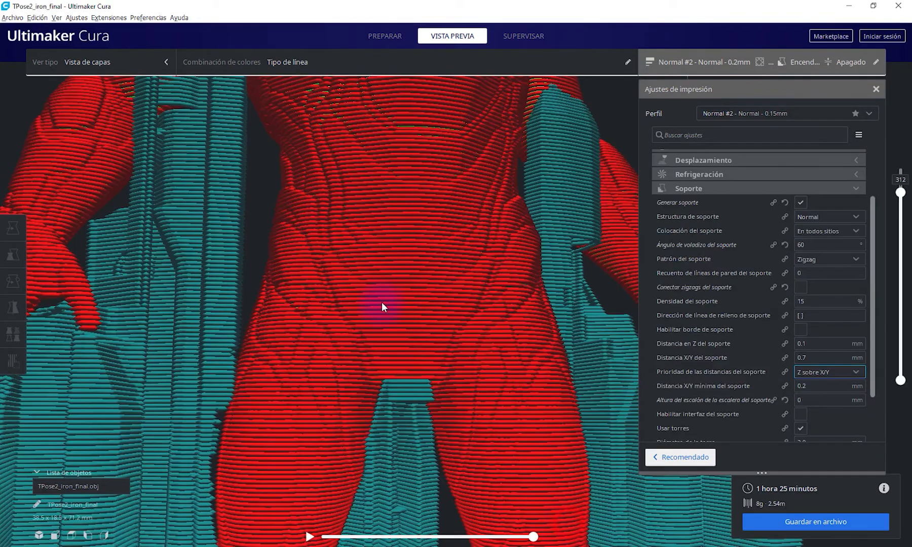
scroll(380, 305, "down", 8)
right_click_drag(465, 276, 228, 45)
left_click(373, 43)
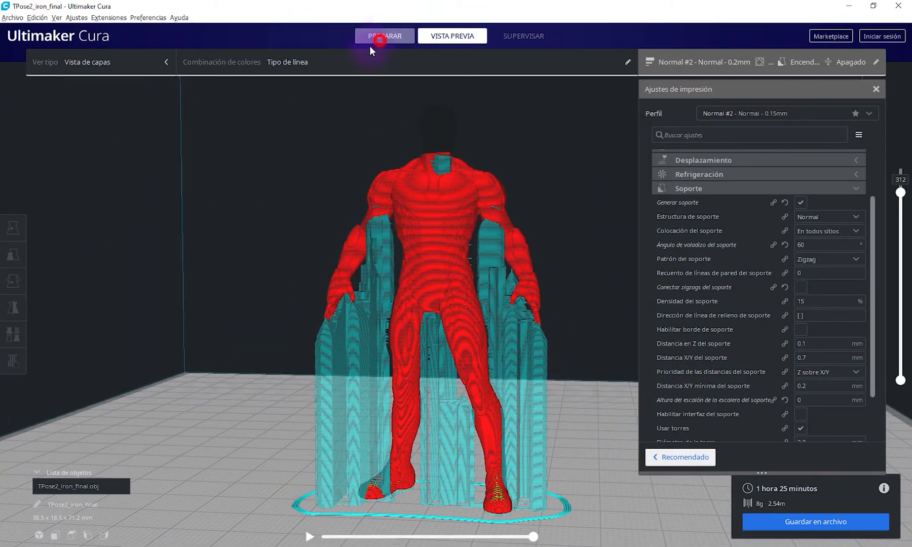
mouse_move(494, 329)
right_mouse_down()
mouse_move(338, 326)
mouse_move(479, 321)
right_mouse_up()
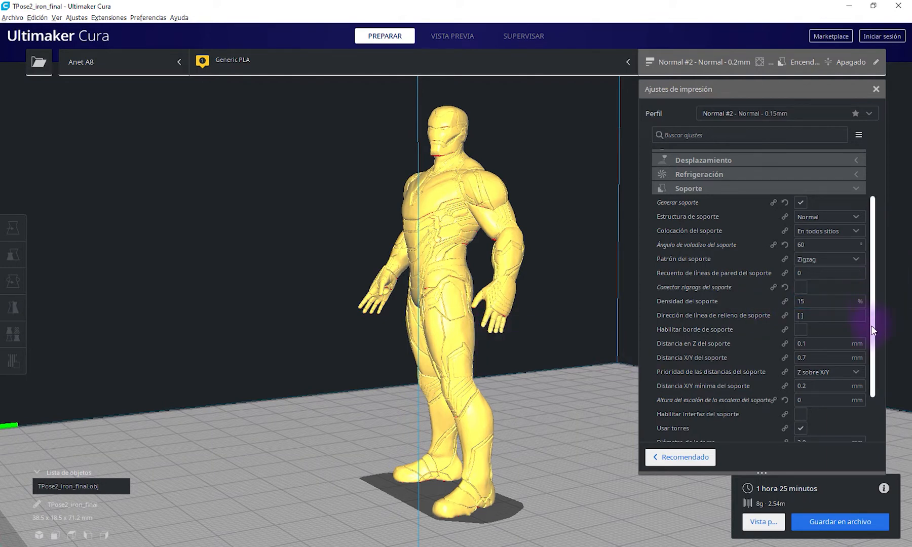
Review the support tower settings, return to the layer preview, and inspect the supports beneath the figure's hand up close
left_click_drag(871, 327, 872, 372)
left_click(806, 394)
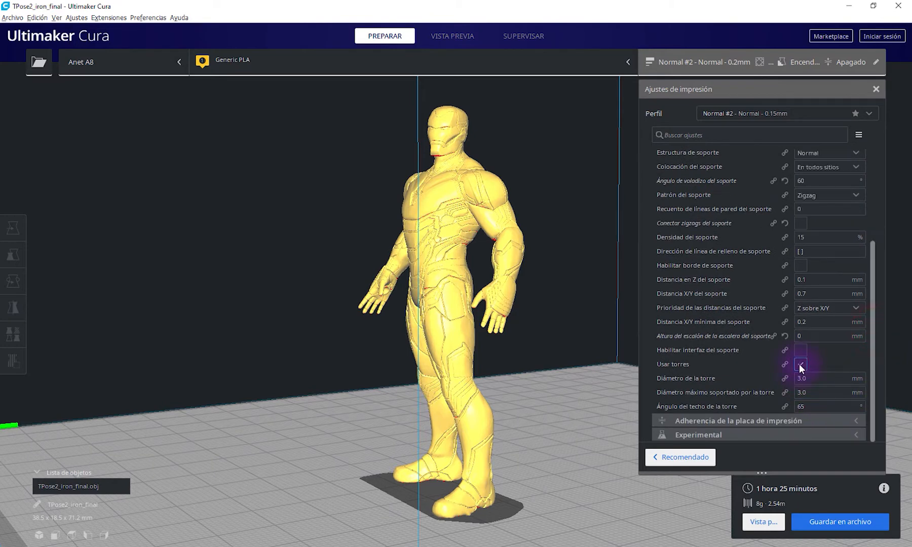
left_click(763, 522)
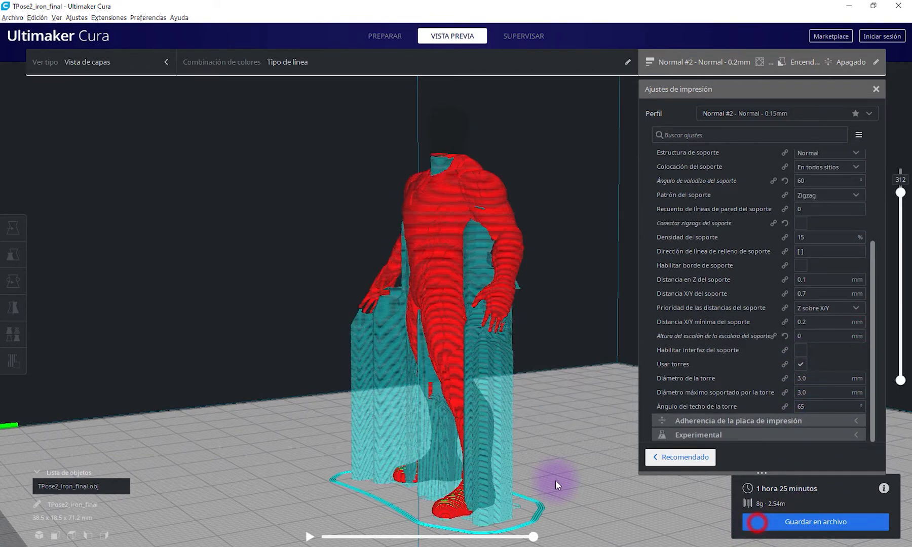
scroll(491, 336, "up", 3)
scroll(475, 393, "up", 10)
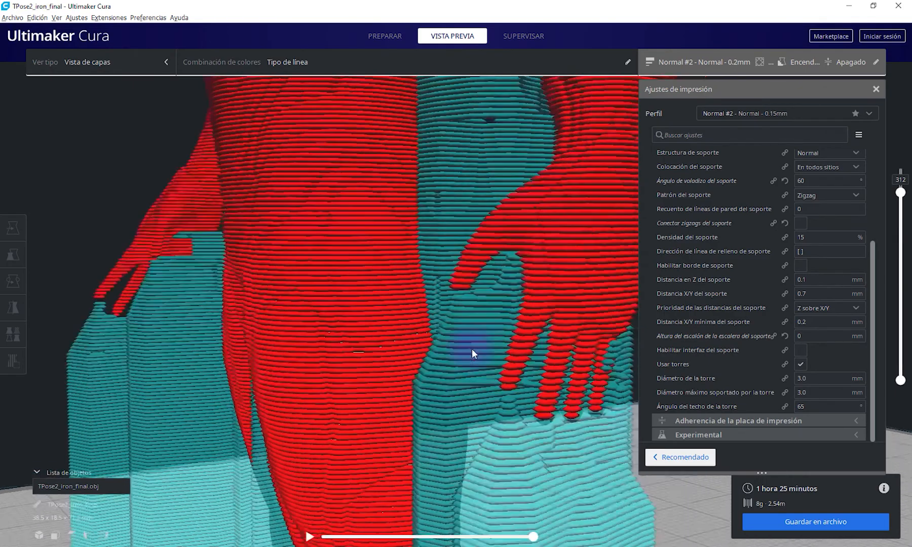
middle_click_drag(472, 349, 404, 285)
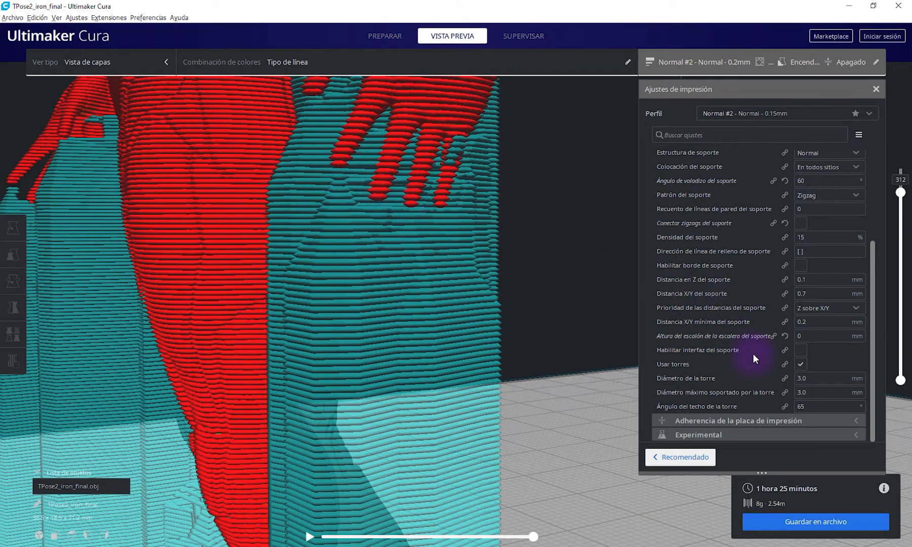
Disable the use of support towers and lower the layer preview to layer 160 to view the supports at the fingertips
left_click(800, 365)
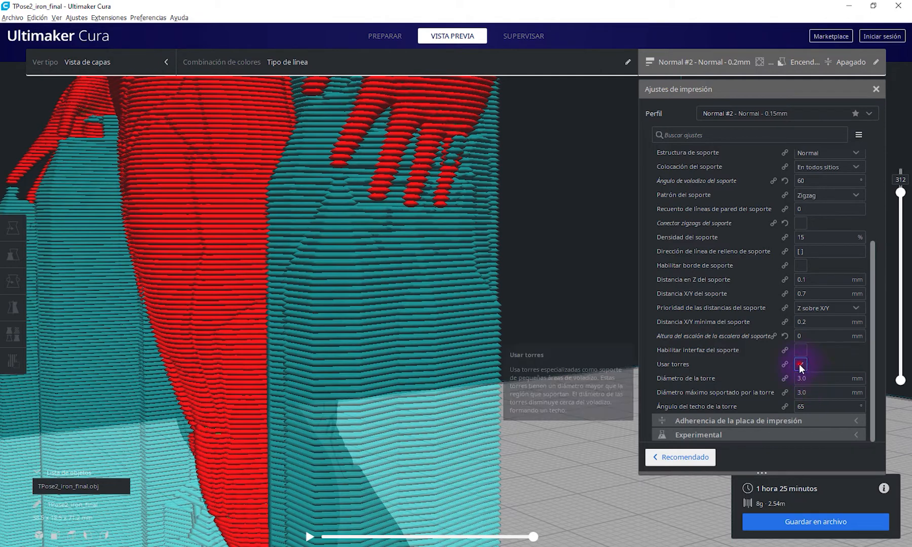
left_click(800, 364)
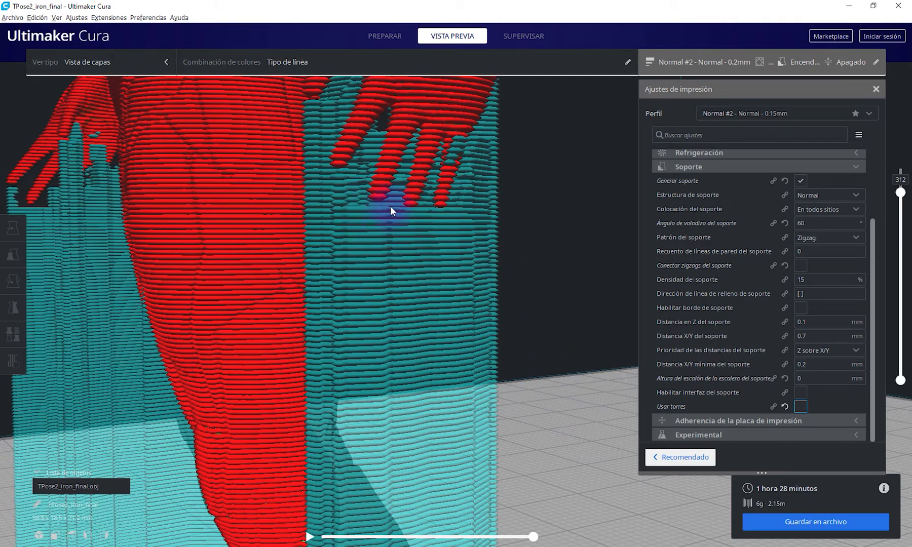
right_click_drag(390, 207, 402, 234)
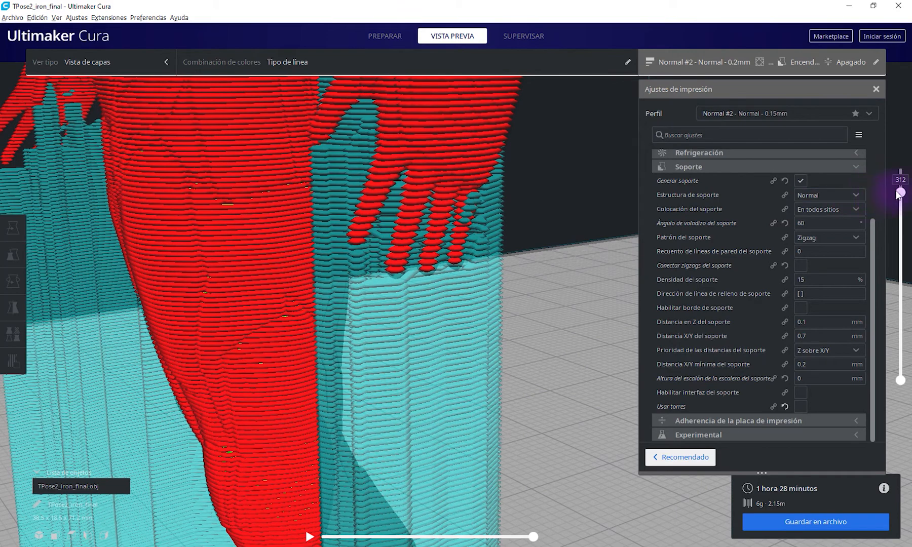
left_click_drag(897, 193, 896, 281)
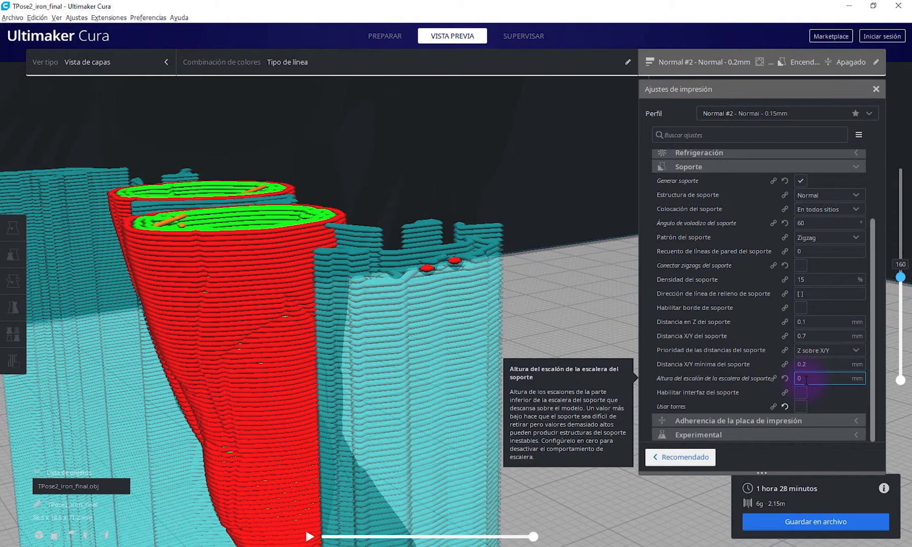
Enable support towers again and compare the layers beneath the fingertips around layer 149
left_click(801, 406)
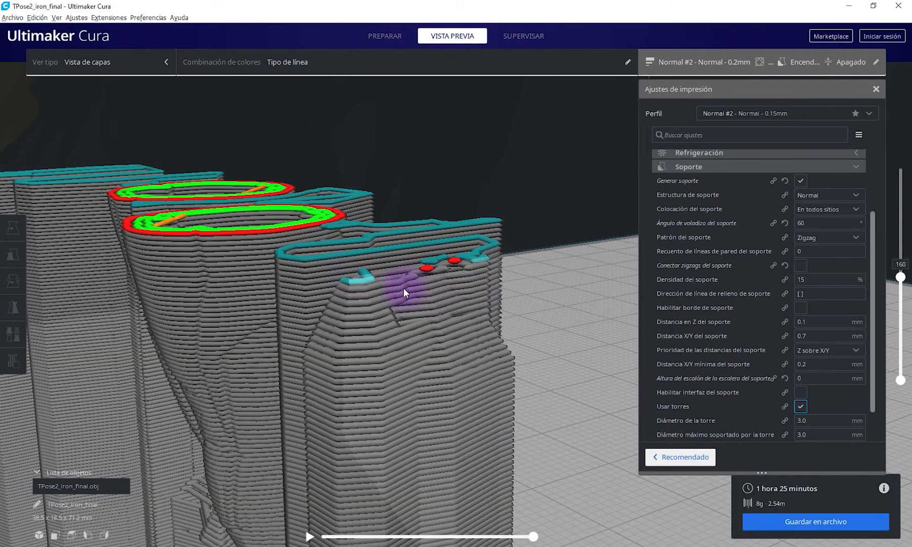
left_click(901, 282)
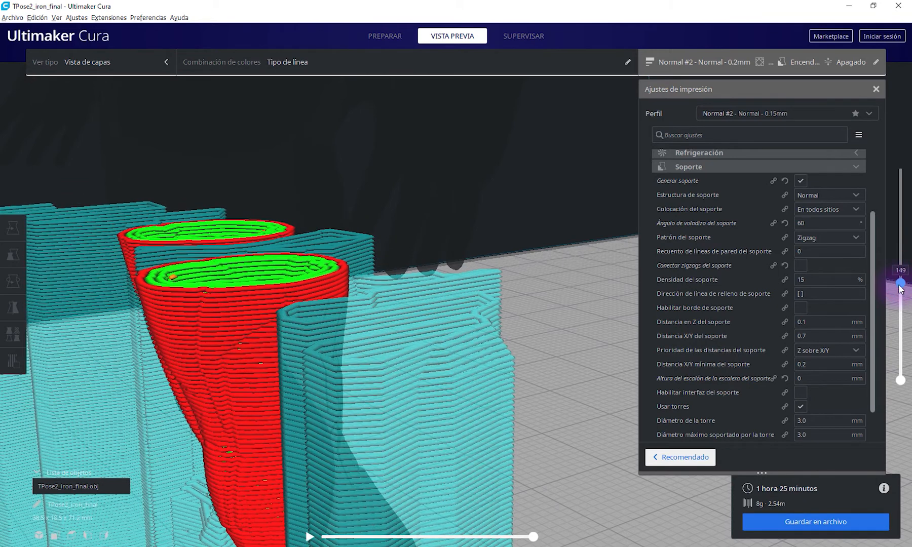
left_click_drag(901, 286, 900, 267)
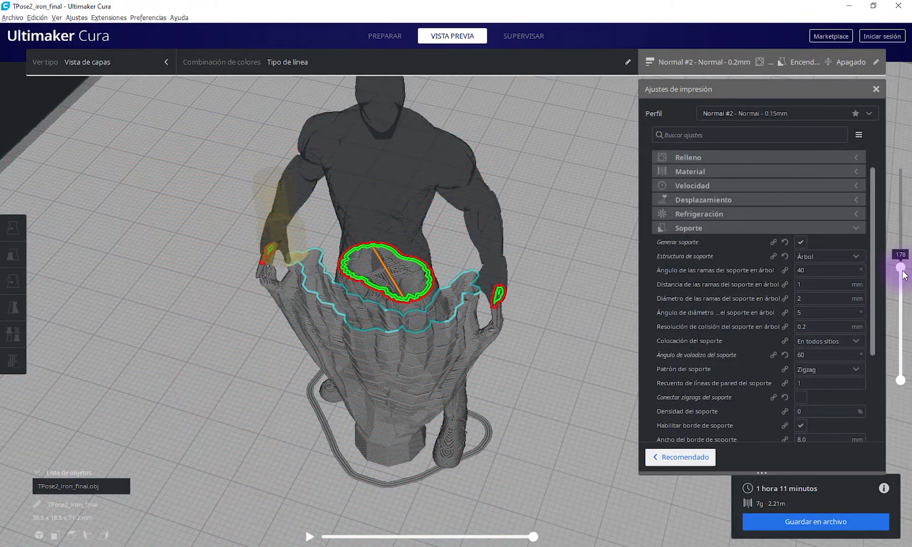
Lower the layer preview to layer 167 and examine the tree supports around the figure's legs and hands
mouse_move(901, 267)
left_mouse_down()
mouse_move(910, 385)
mouse_move(901, 373)
mouse_move(901, 285)
left_mouse_up()
scroll(446, 375, "up", 5)
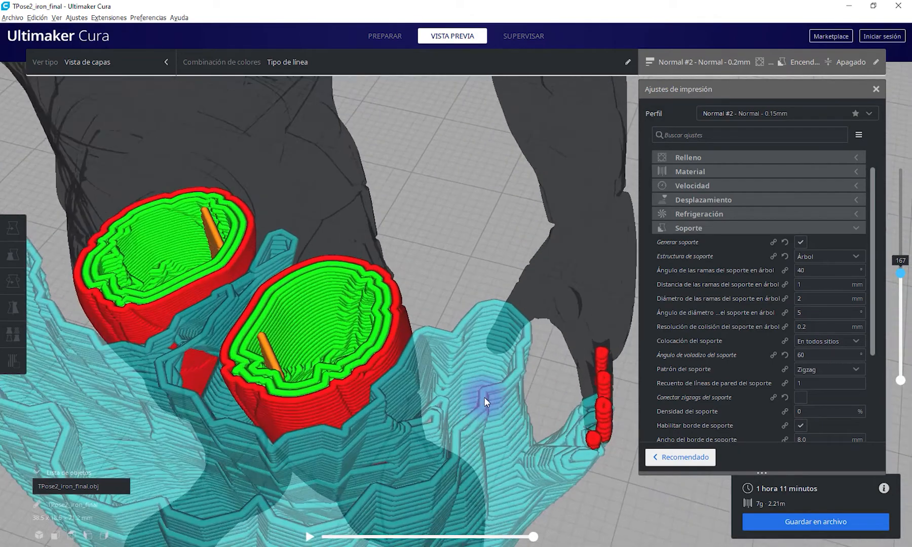
right_click_drag(484, 397, 487, 284)
right_click_drag(498, 372, 316, 353)
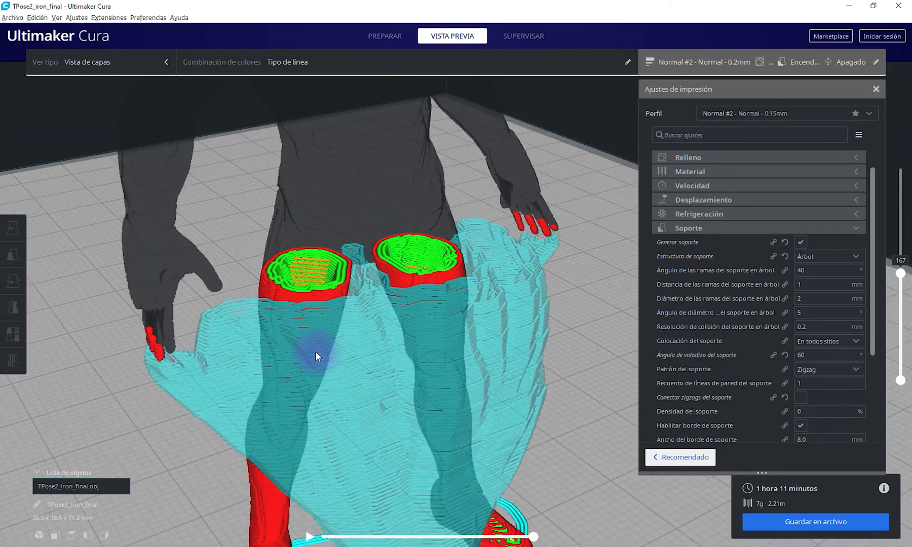
Set the tree support branch angle to 80° and inspect the resulting branches around the figure's legs and hands
scroll(315, 351, "up", 3)
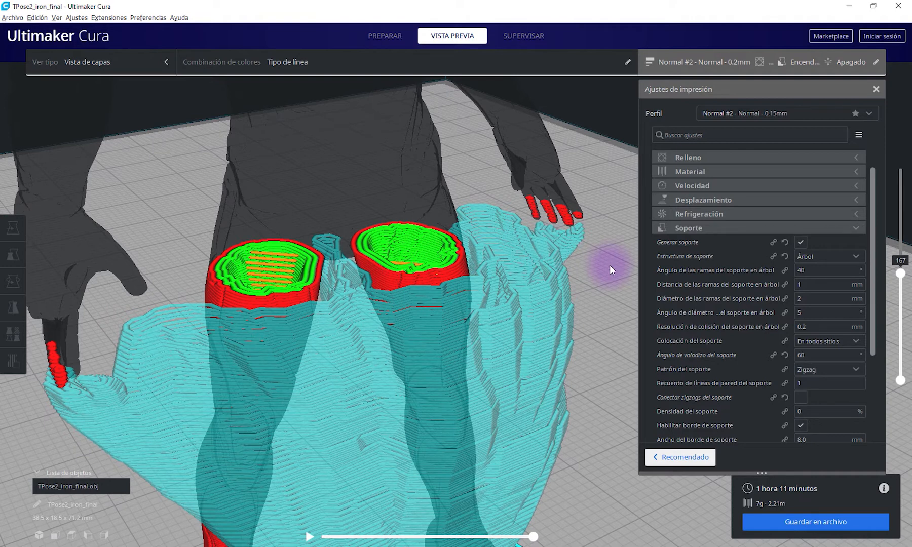
left_click(811, 271)
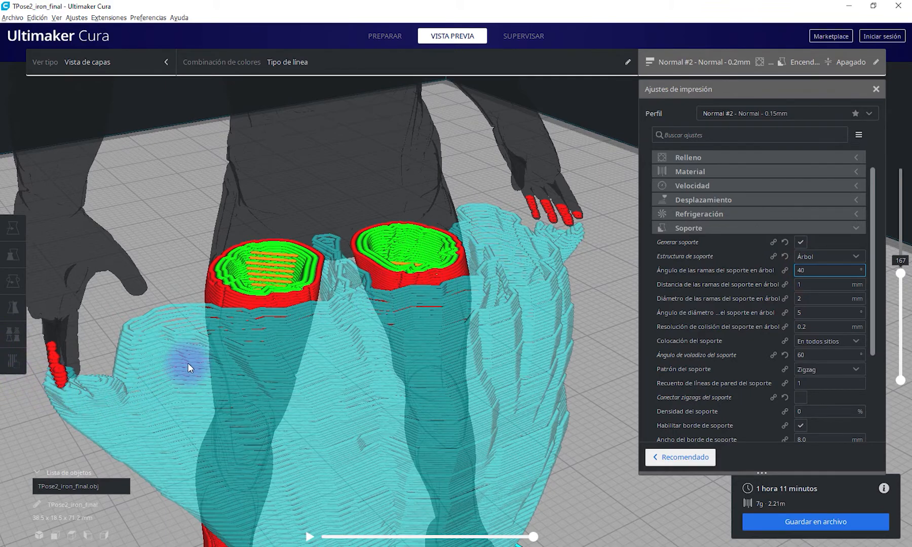
right_click_drag(187, 363, 220, 362)
scroll(300, 326, "up", 5)
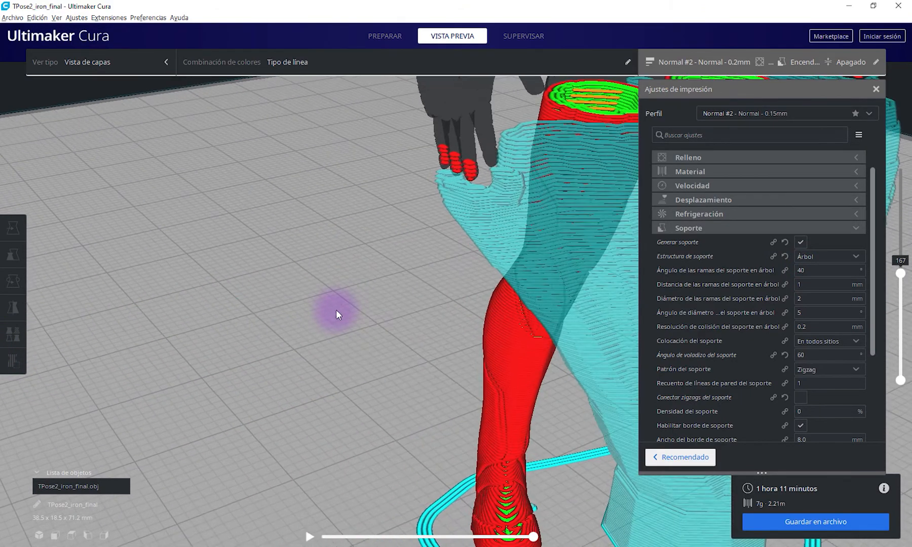
right_click_drag(336, 311, 268, 325)
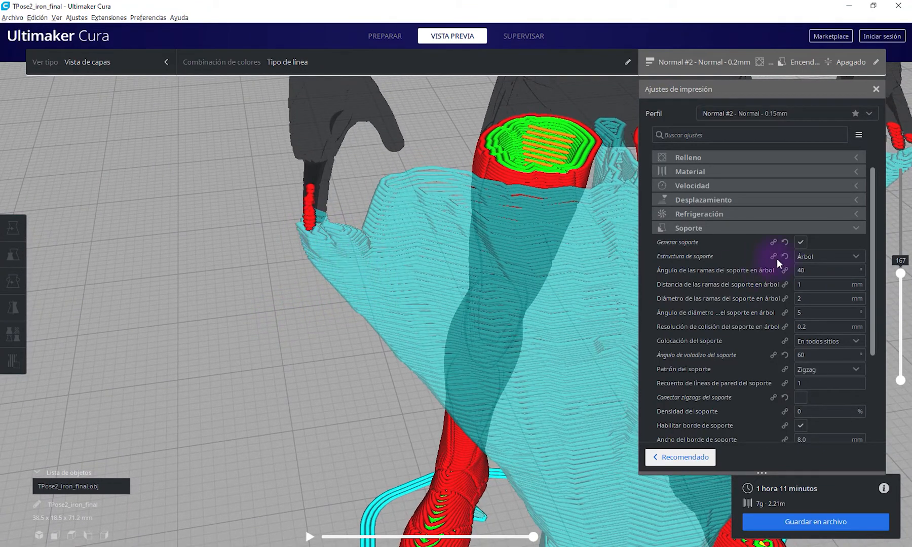
left_click(807, 271)
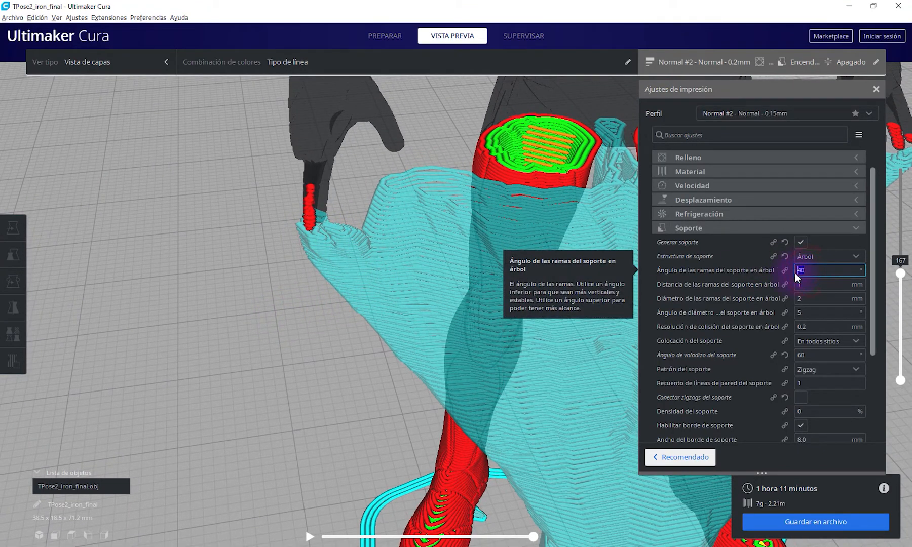
type("80")
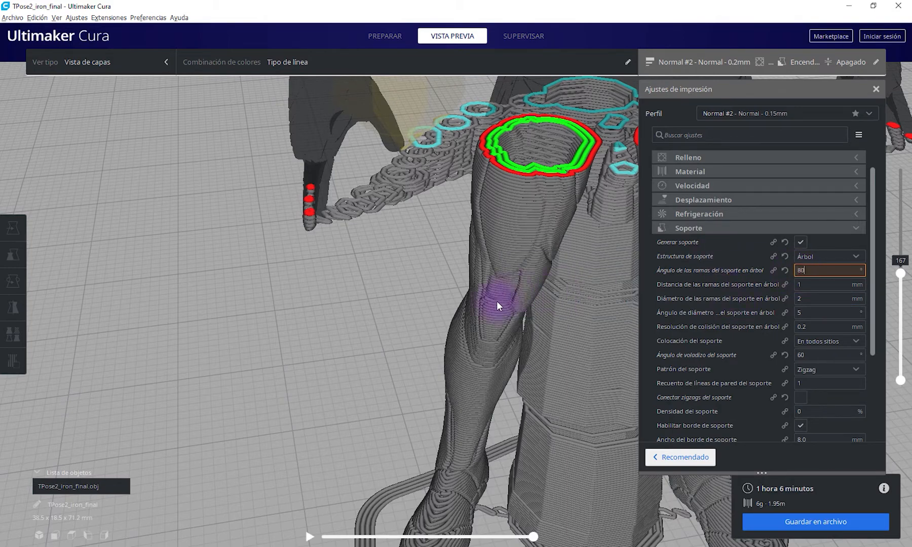
right_click_drag(584, 298, 499, 297)
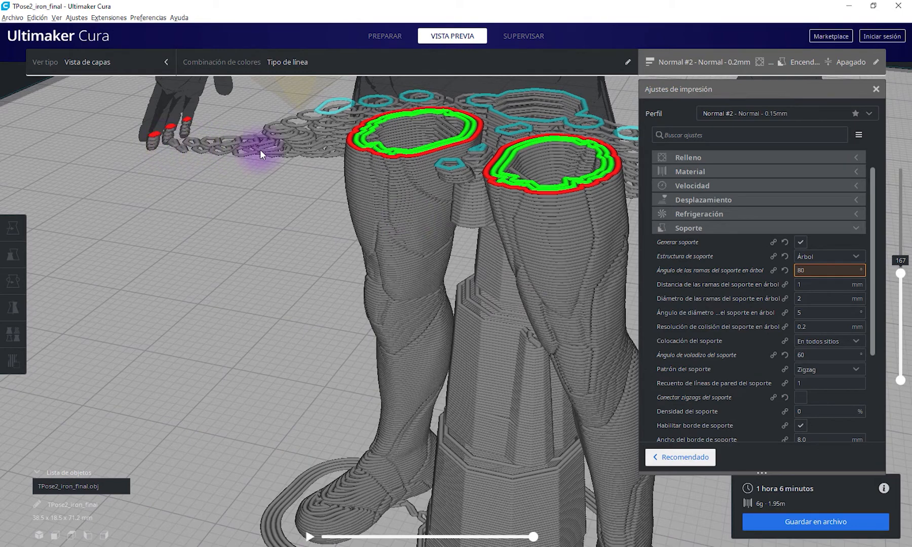
right_click_drag(241, 146, 449, 426)
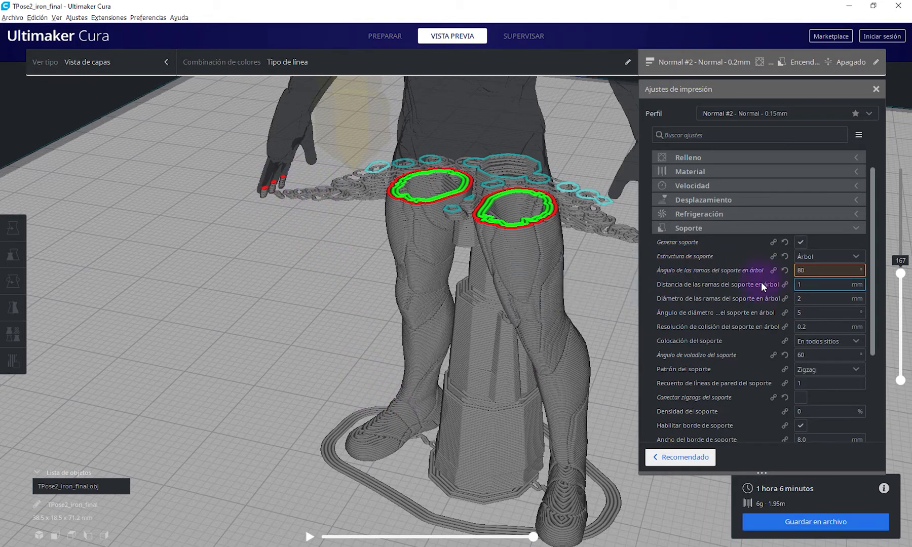
Return the tree support branch angle to 40° and set the support overhang angle to 80°
mouse_move(760, 284)
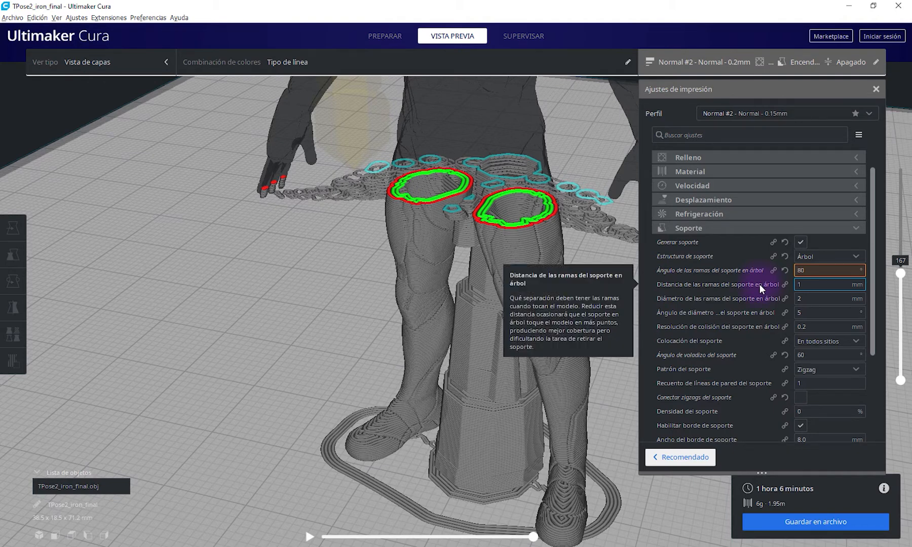
left_click(814, 271)
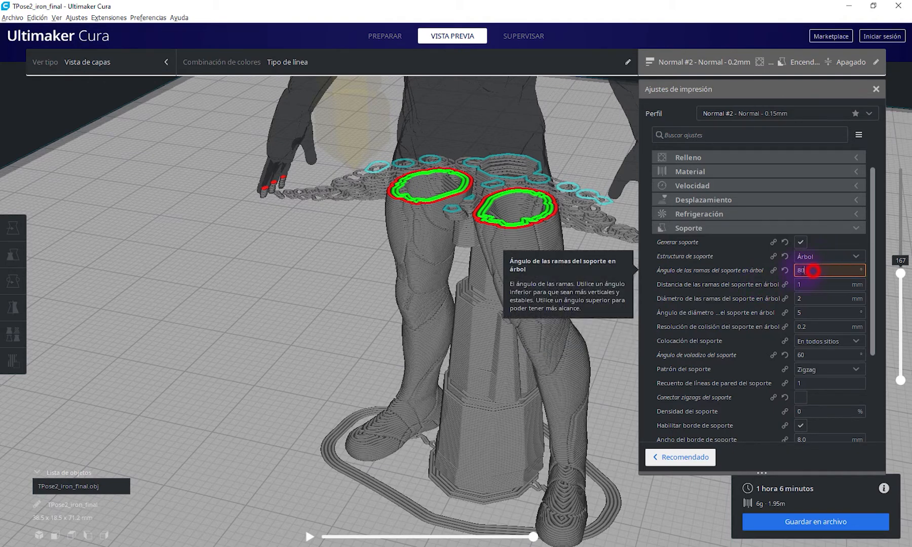
type("40")
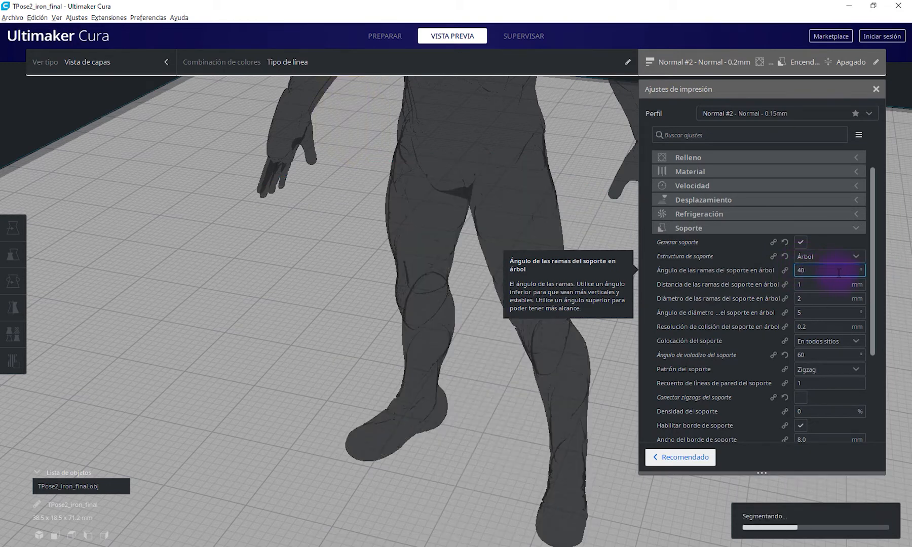
double_click(813, 355)
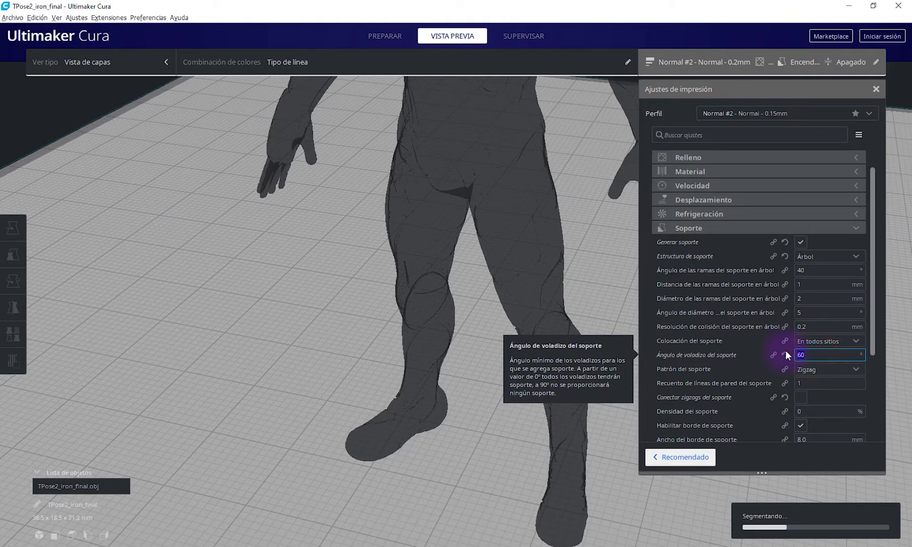
type("80")
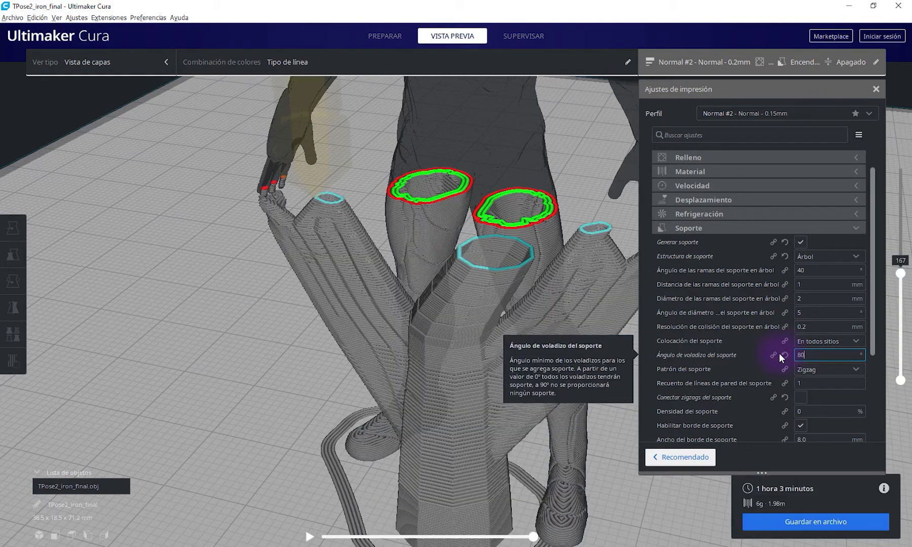
Raise the layer preview to layer 322 and examine the tree support's trunk and branches reaching the figure's hands and head
scroll(779, 354, "down", 3)
scroll(483, 371, "down", 3)
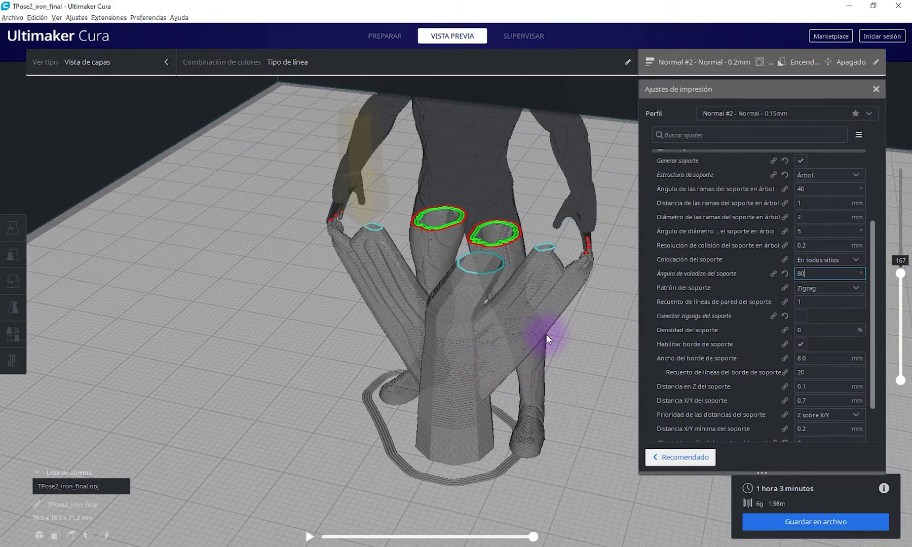
right_click_drag(594, 389, 535, 409)
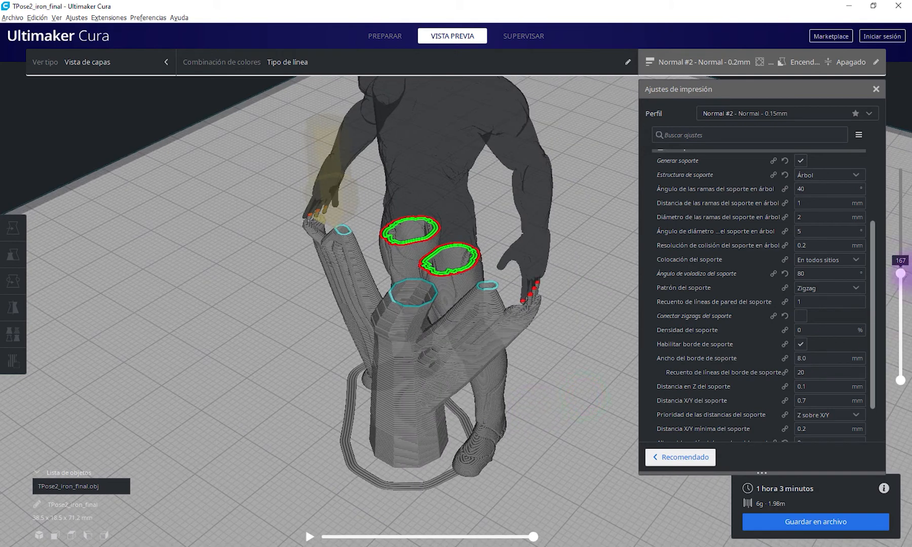
left_click_drag(900, 277, 901, 189)
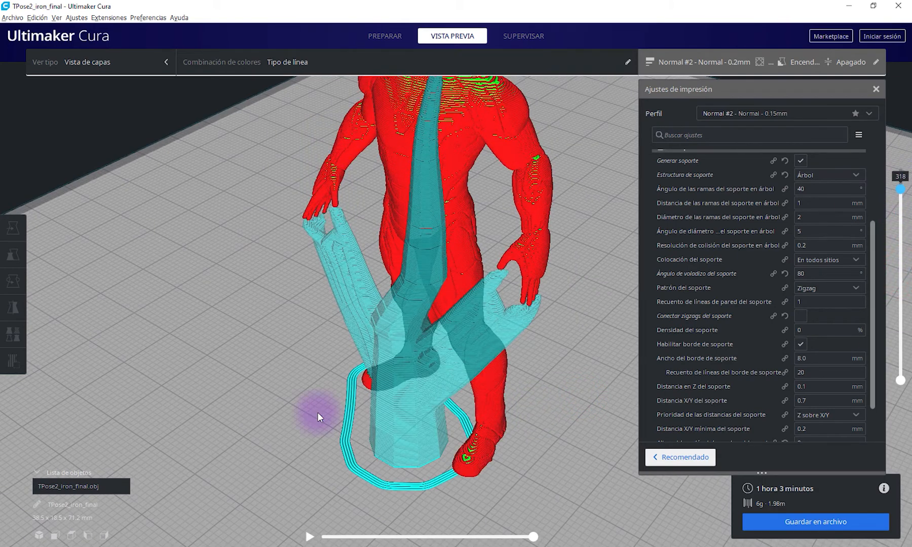
scroll(299, 417, "down", 2)
scroll(299, 417, "down", 2)
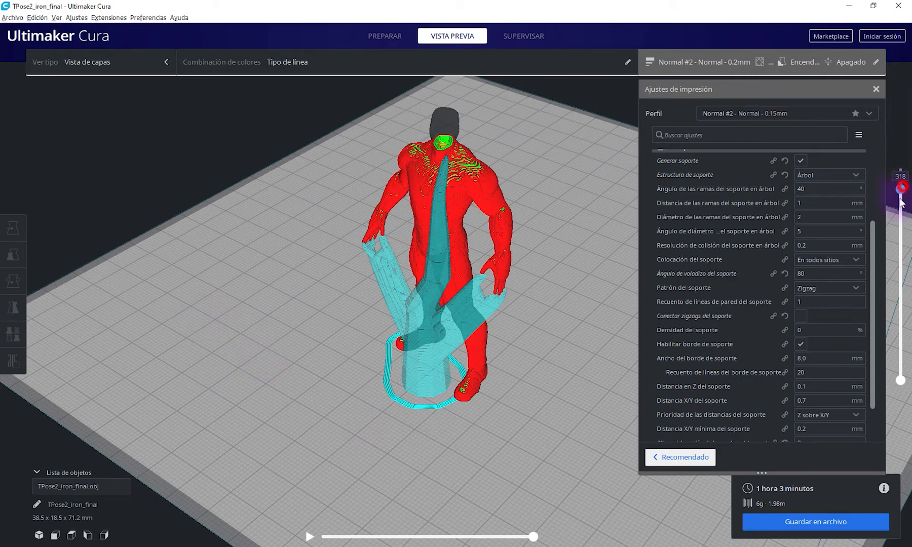
left_click_drag(901, 201, 876, 190)
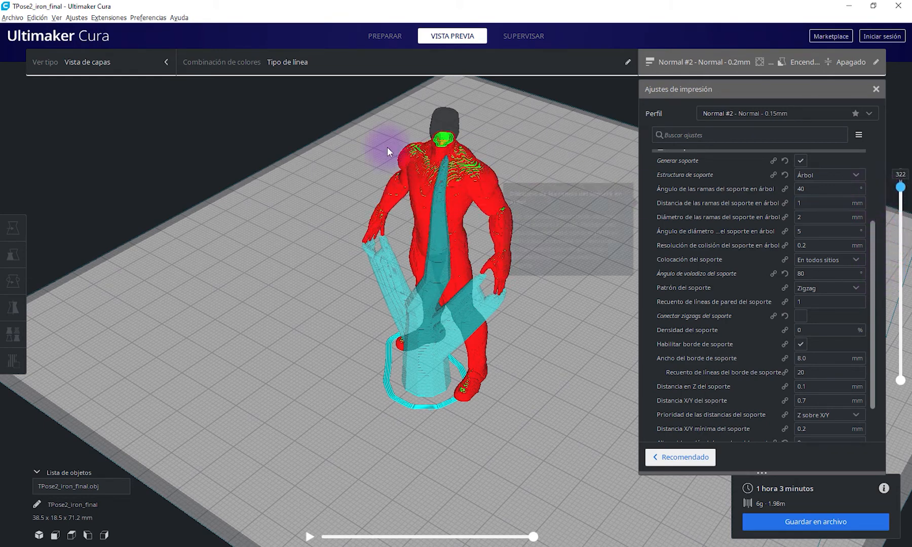
scroll(363, 144, "up", 6)
left_click(425, 134)
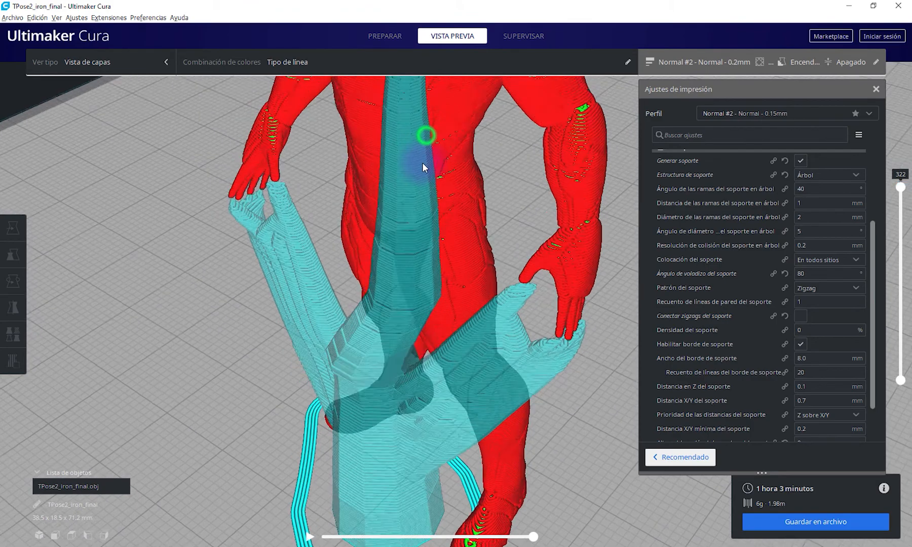
right_click_drag(423, 167, 454, 129)
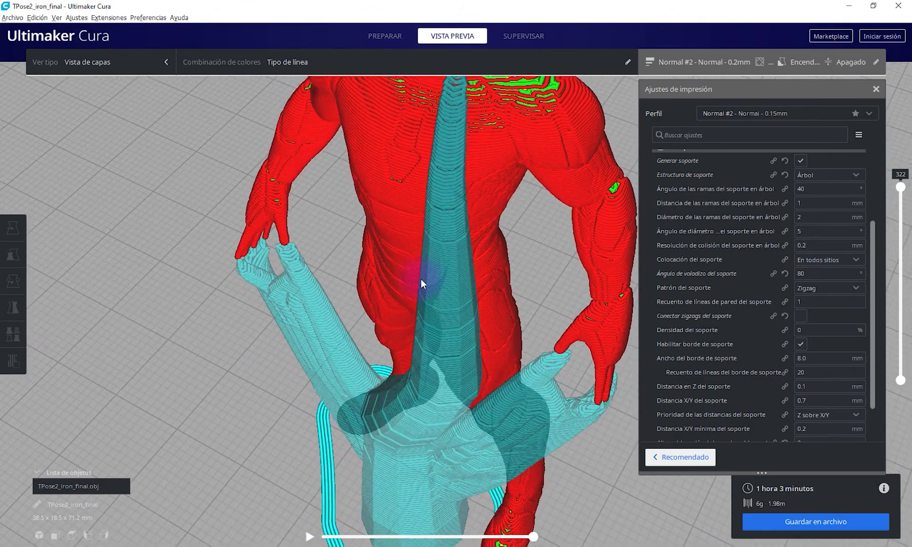
mouse_move(421, 278)
right_mouse_down()
mouse_move(425, 248)
mouse_move(396, 313)
mouse_move(420, 284)
right_mouse_up()
Try a tree support branch distance of 5 mm, compare the branches in the preview, and restore the default distance
left_click(801, 203)
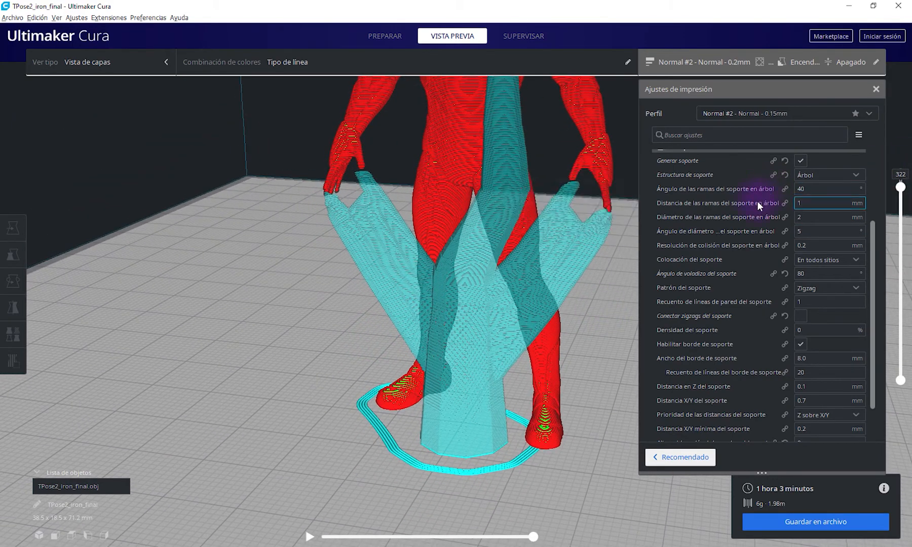
double_click(803, 203)
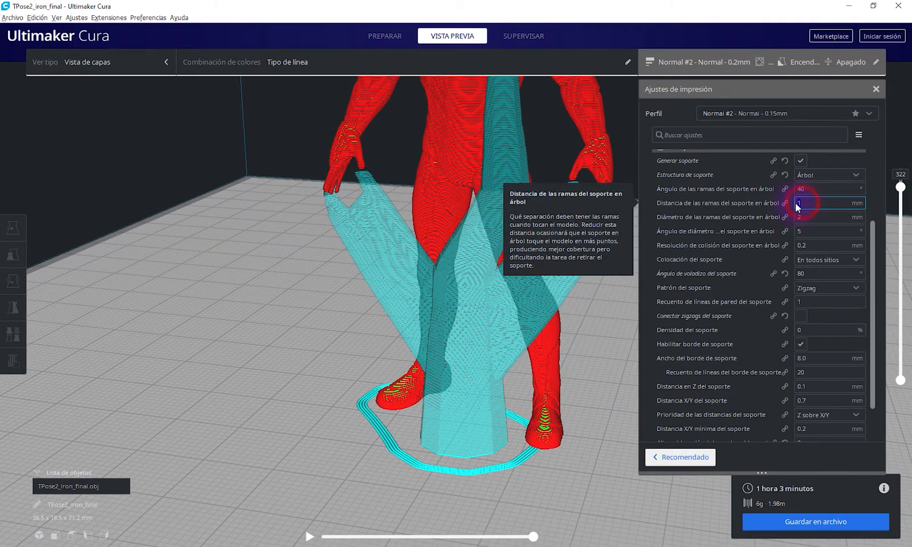
type("5")
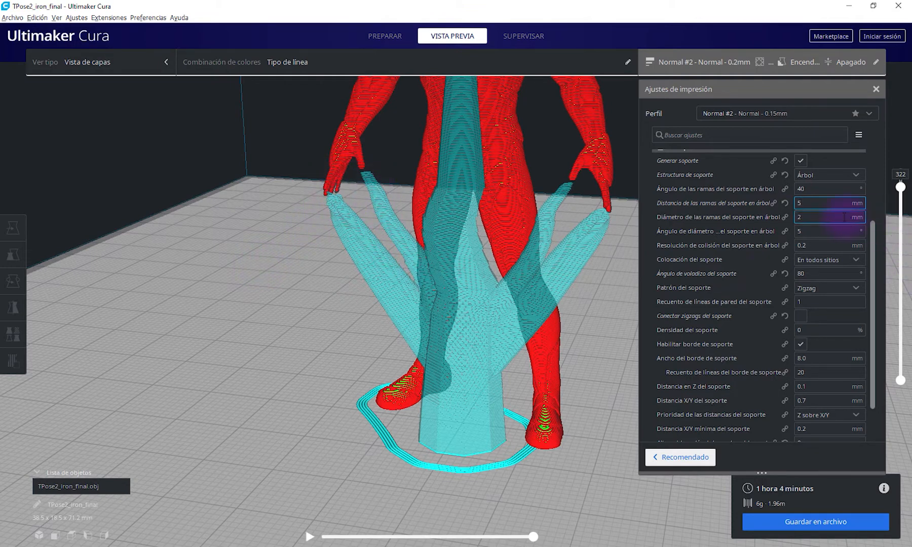
left_click(785, 203)
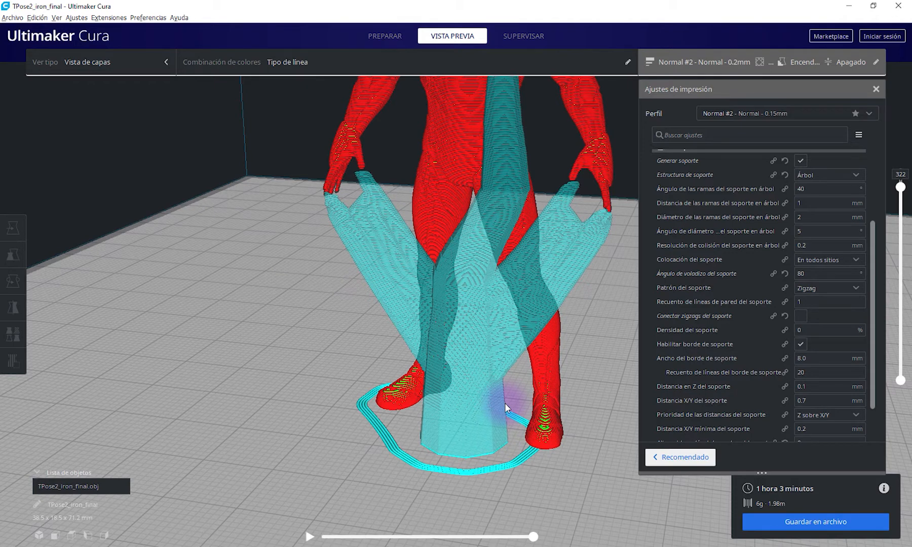
Set the tree support branch diameter angle to 0° to preview branches of uniform thickness
mouse_move(755, 228)
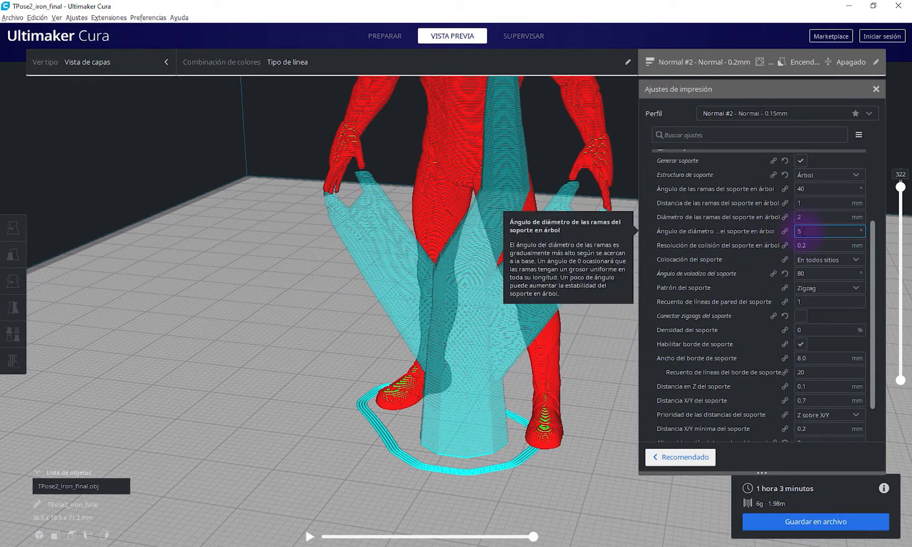
left_click(499, 366)
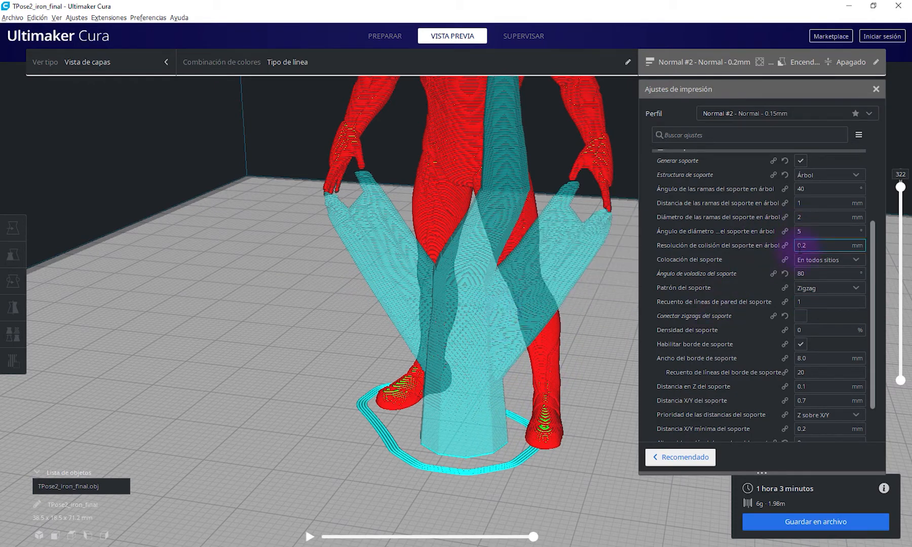
left_click(809, 232)
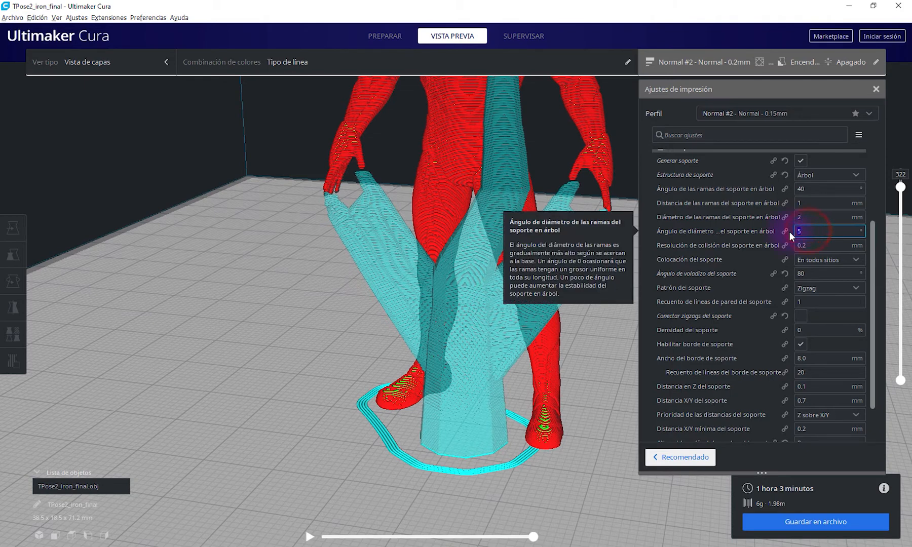
key("BackSpace")
type("0")
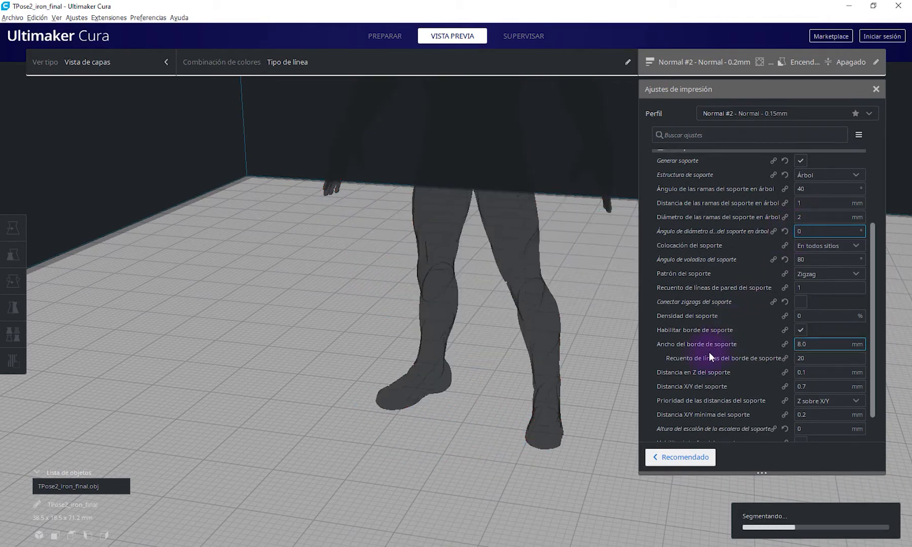
Try a tree support branch diameter angle of 1°, compare the trunk in the preview, and restore the default angle
mouse_move(664, 331)
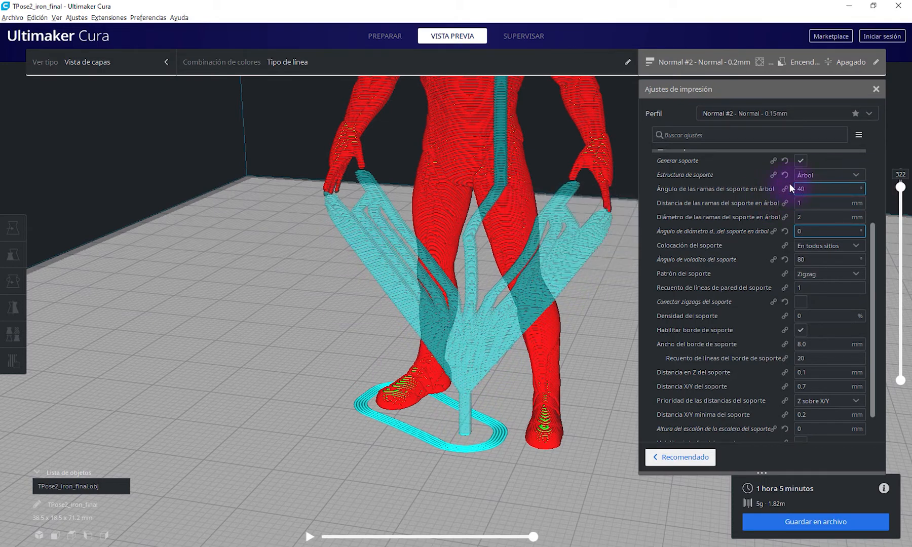
left_click(809, 232)
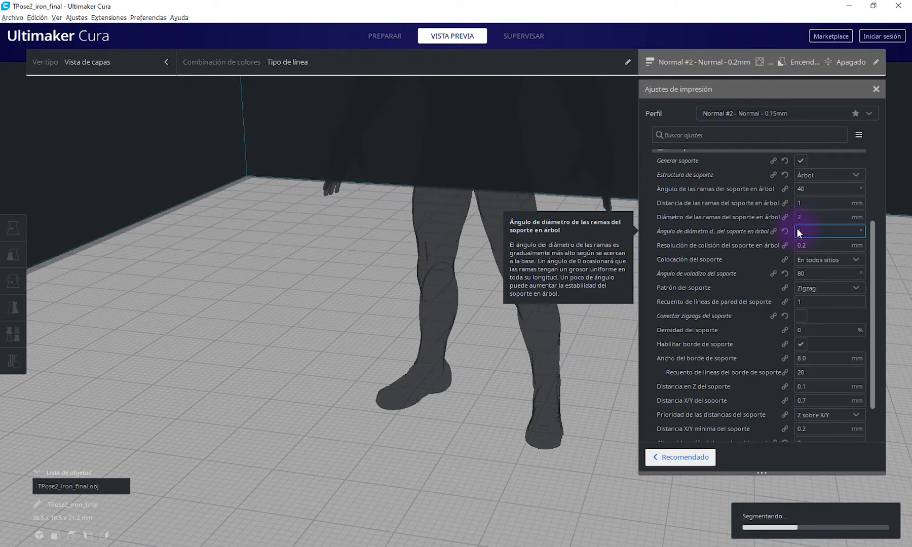
type("1")
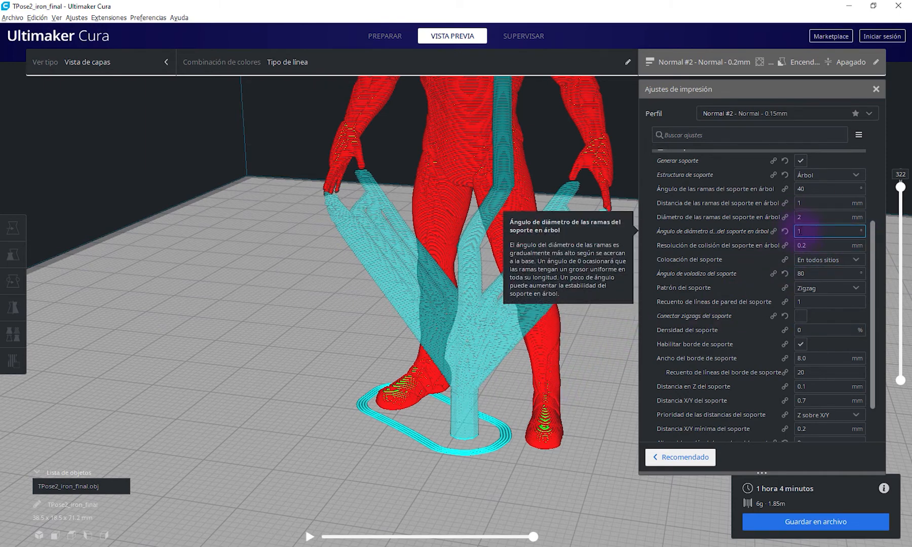
left_click(785, 231)
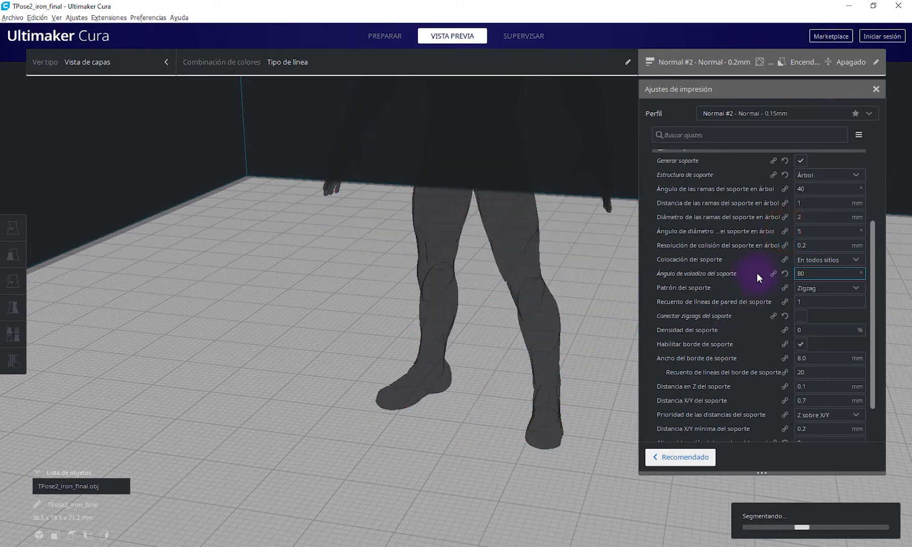
Try a tree support collision resolution of 1 mm, compare the branch surfaces in the preview, and restore it to 0.2 mm
mouse_move(757, 273)
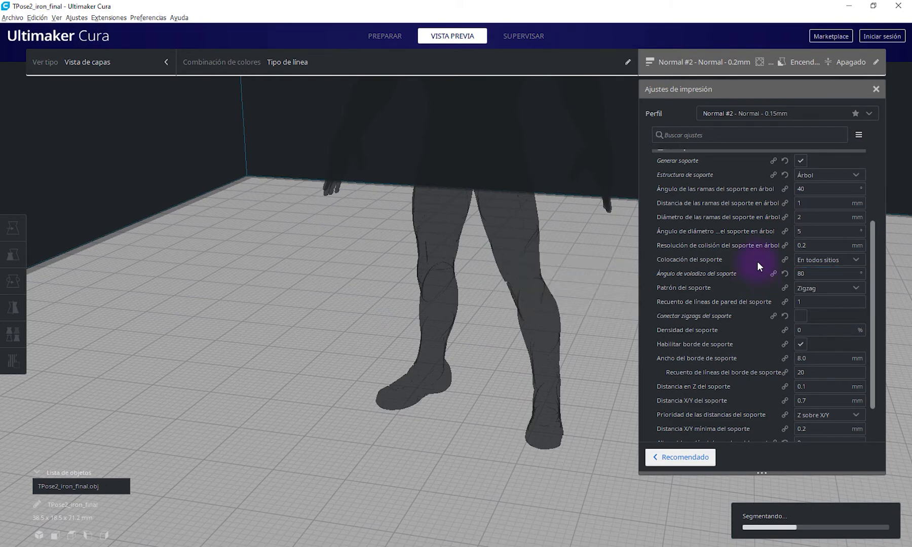
mouse_move(755, 249)
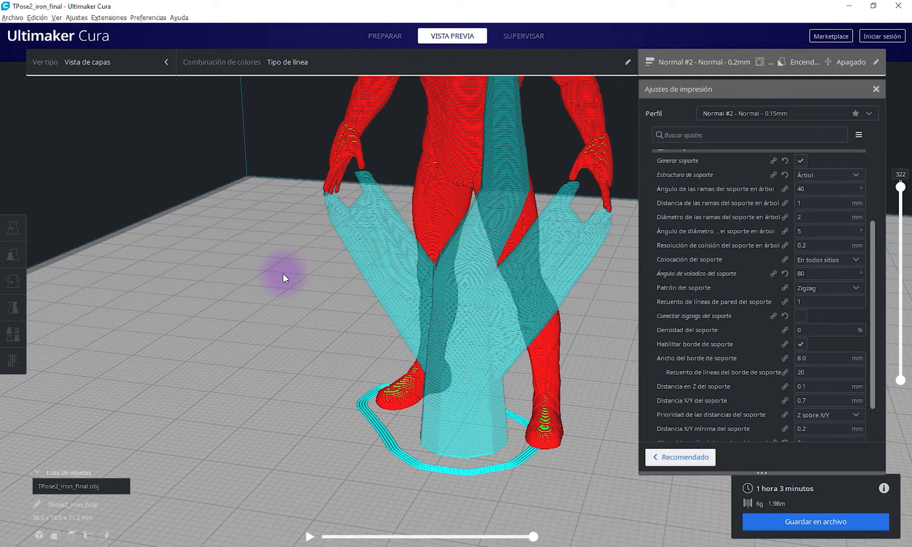
left_click(812, 245)
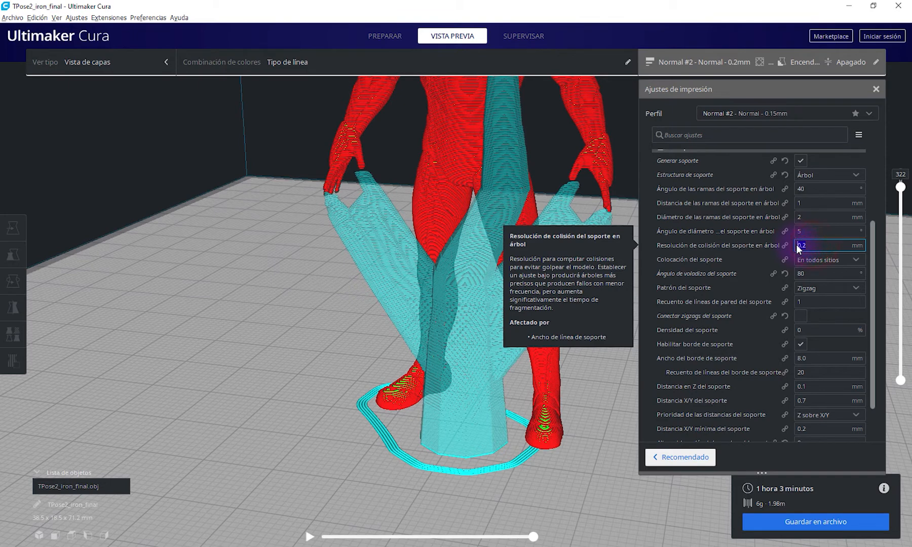
type("1")
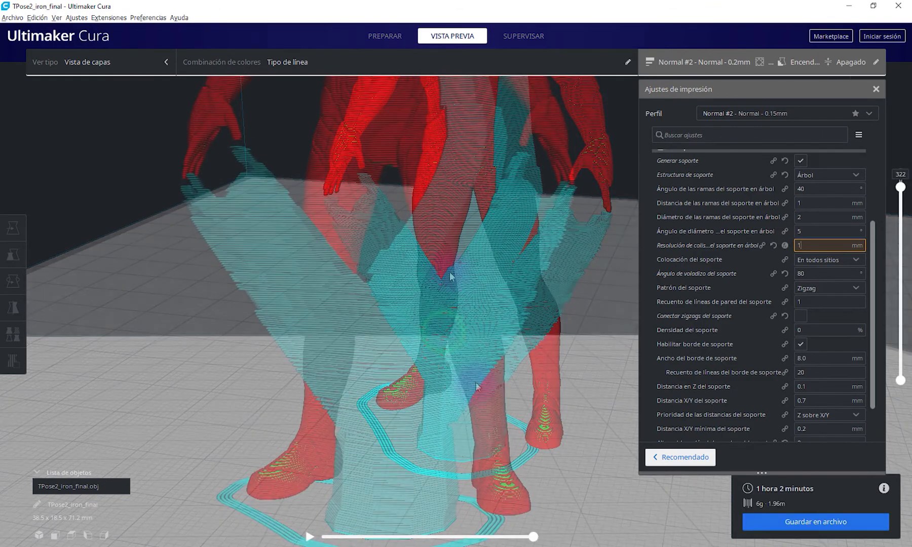
right_click_drag(450, 271, 530, 264)
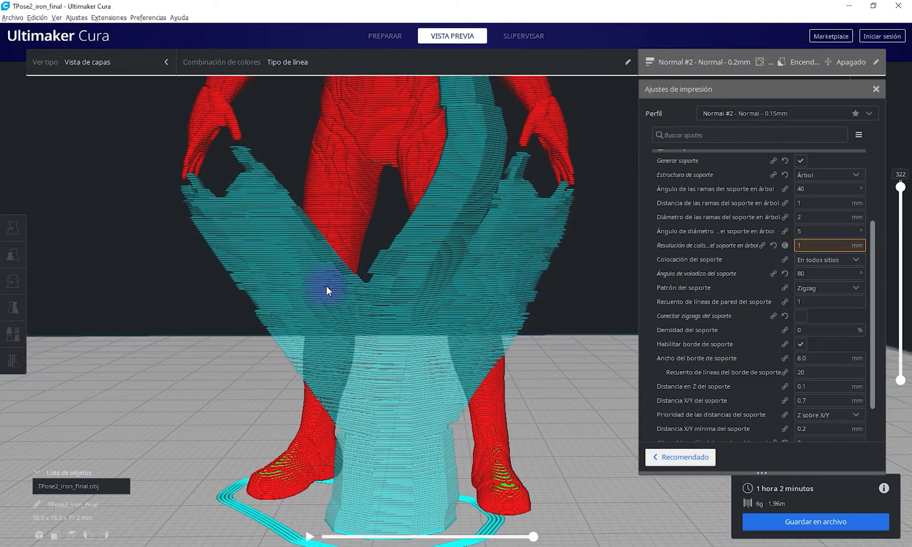
mouse_move(804, 246)
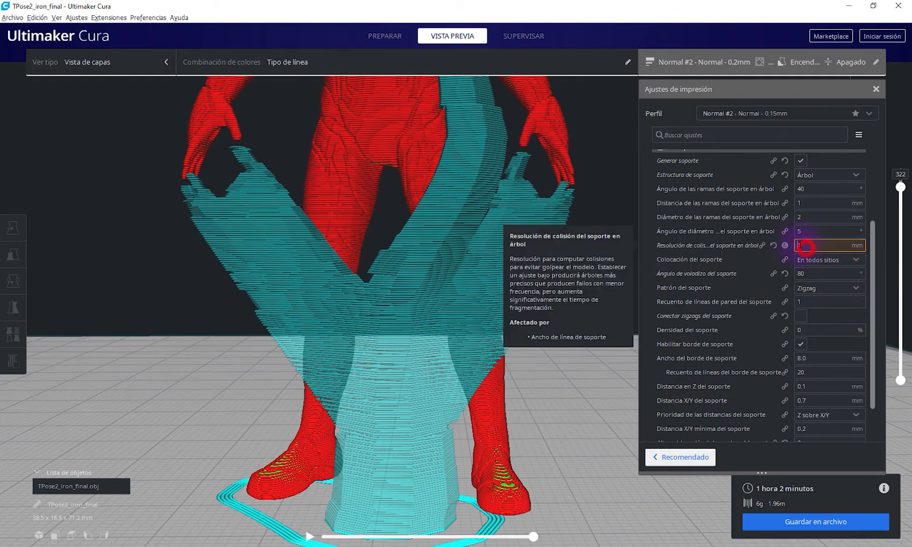
left_click(796, 246)
type("0.2")
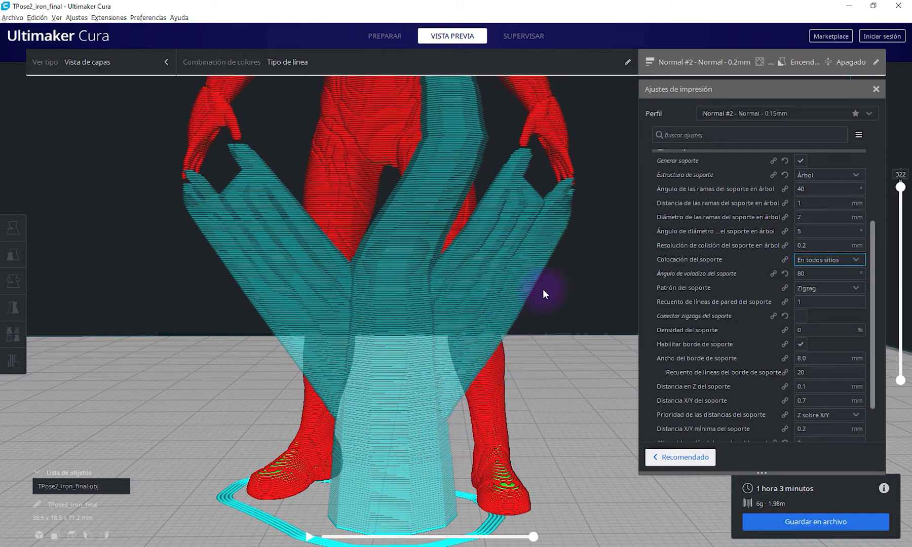
Select En todos sitios as the support placement
left_click(813, 260)
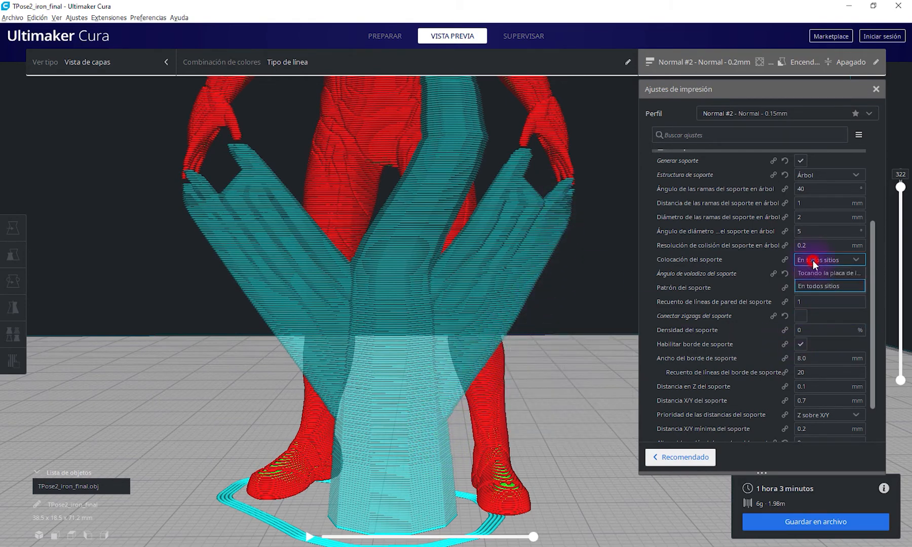
left_click(823, 284)
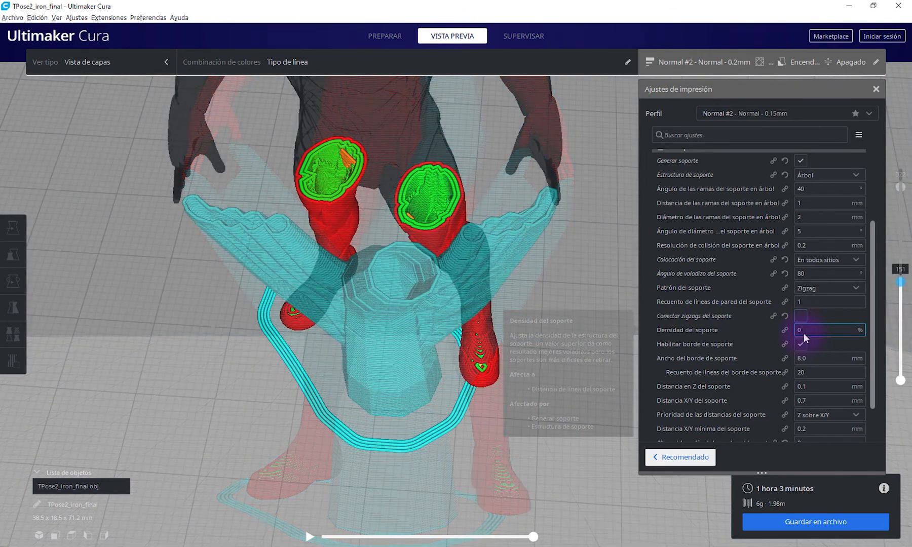
Try a support density of 80%, inspect the tree support's infill down to layer 100, and restore the density to 0%
left_click(804, 332)
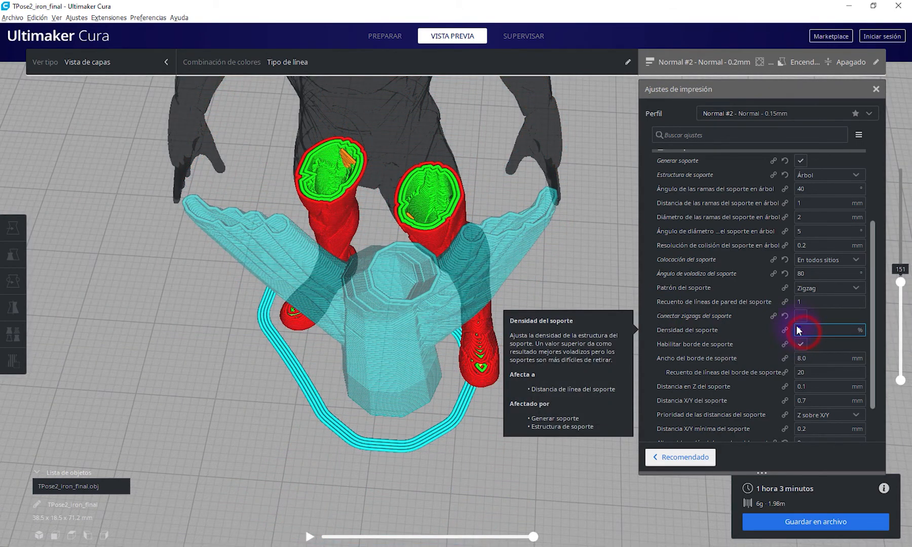
type("10")
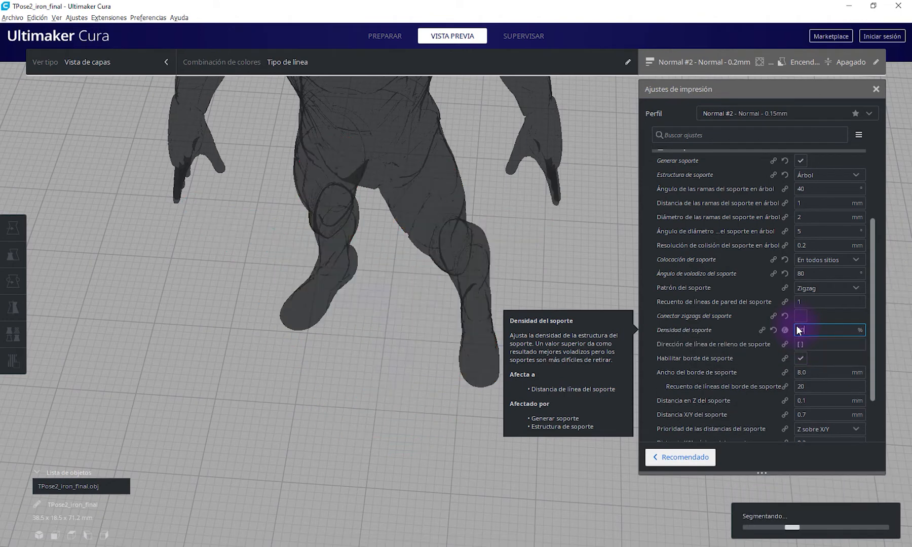
key("BackSpace")
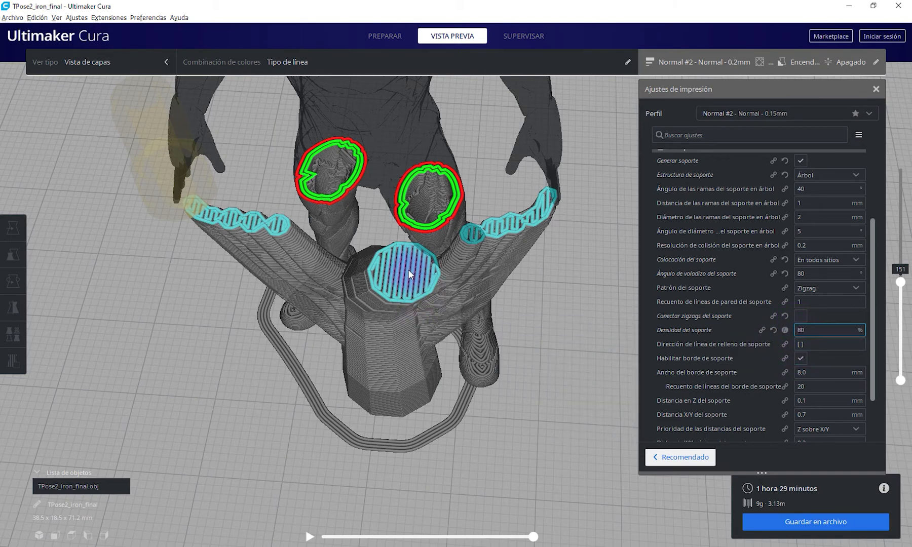
left_click_drag(900, 282, 891, 321)
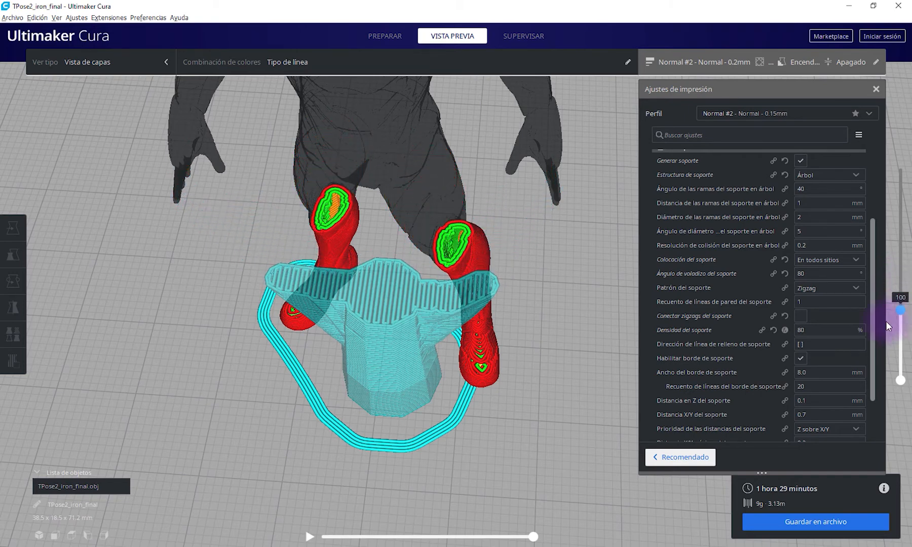
left_click(806, 330)
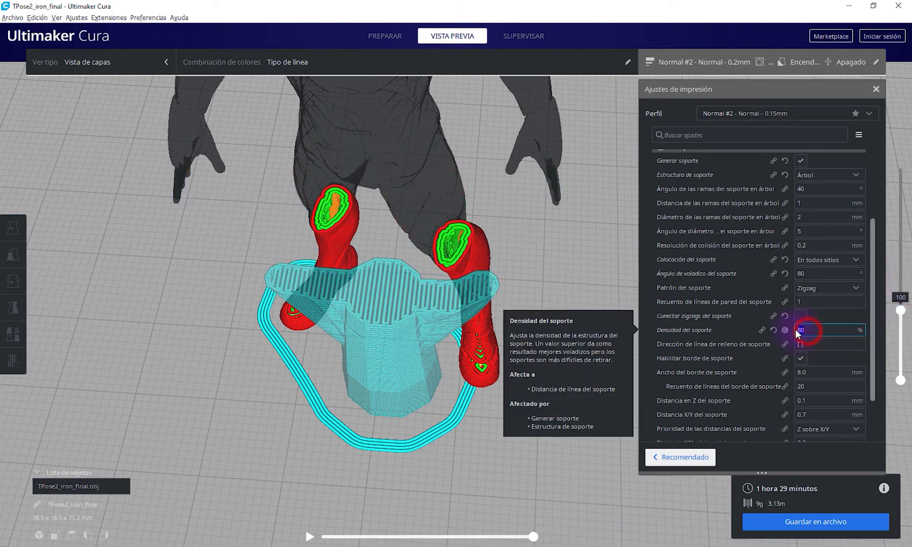
type("1")
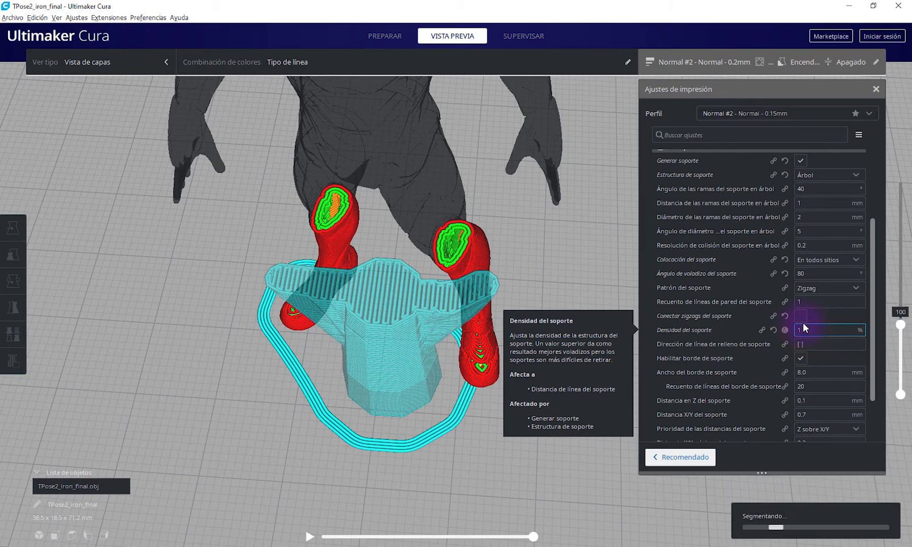
key("BackSpace")
type("0")
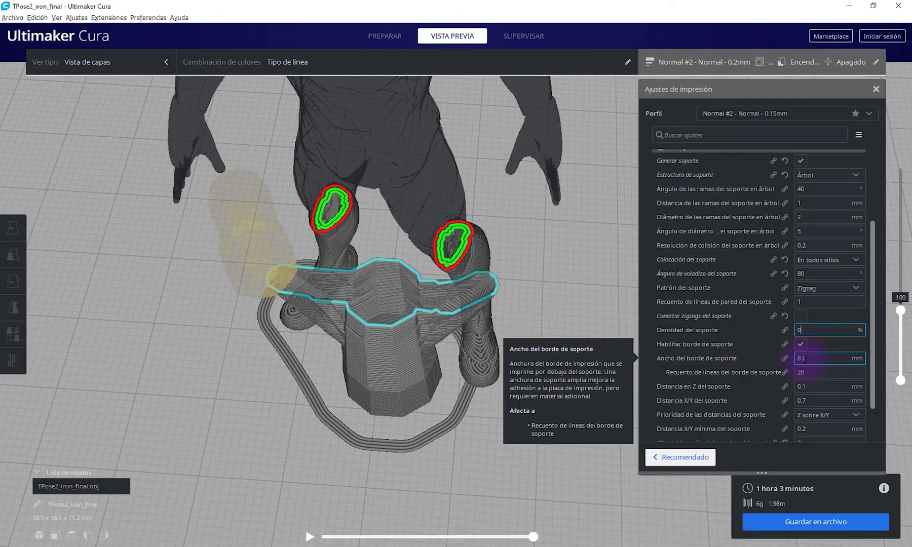
Raise the layer preview to layer 161 and examine closely the gap between the tree support and the figure's fingertips
left_click(805, 371)
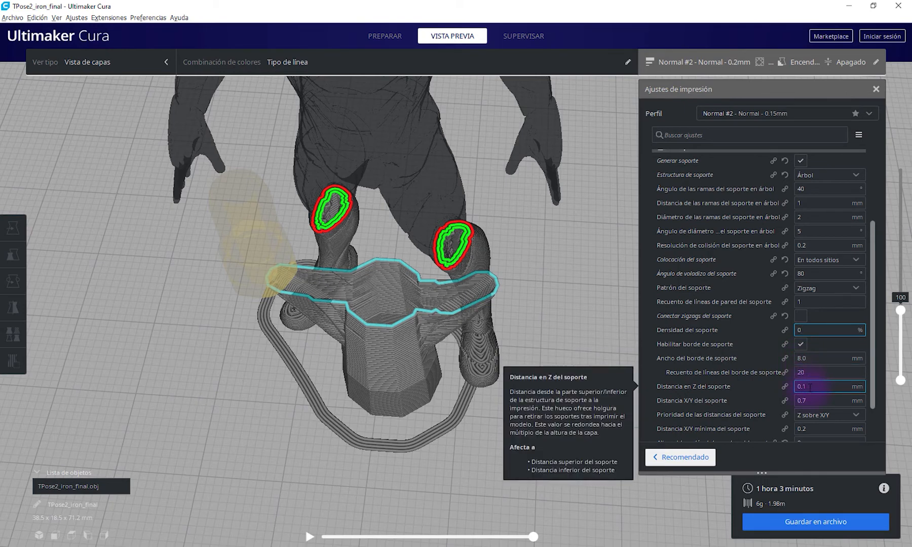
scroll(810, 388, "down", 2)
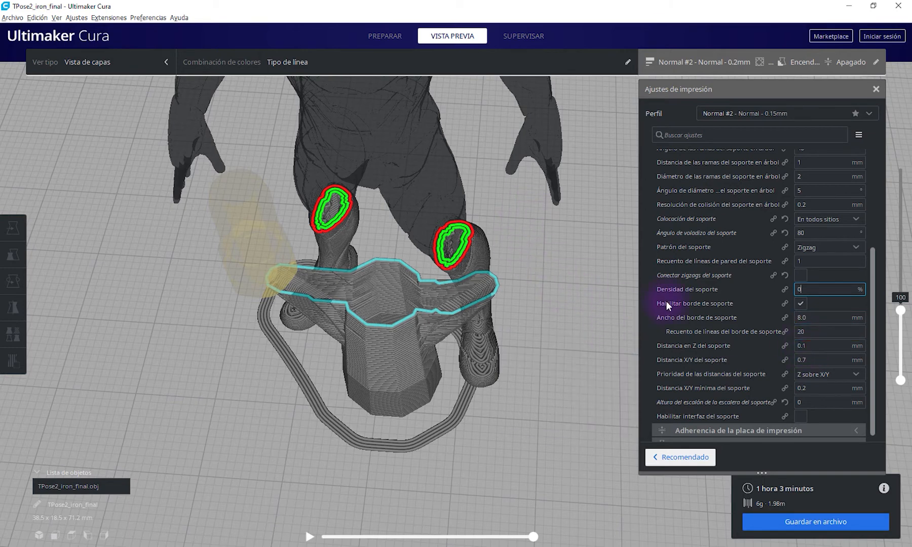
left_click(900, 308)
left_click_drag(899, 308, 901, 276)
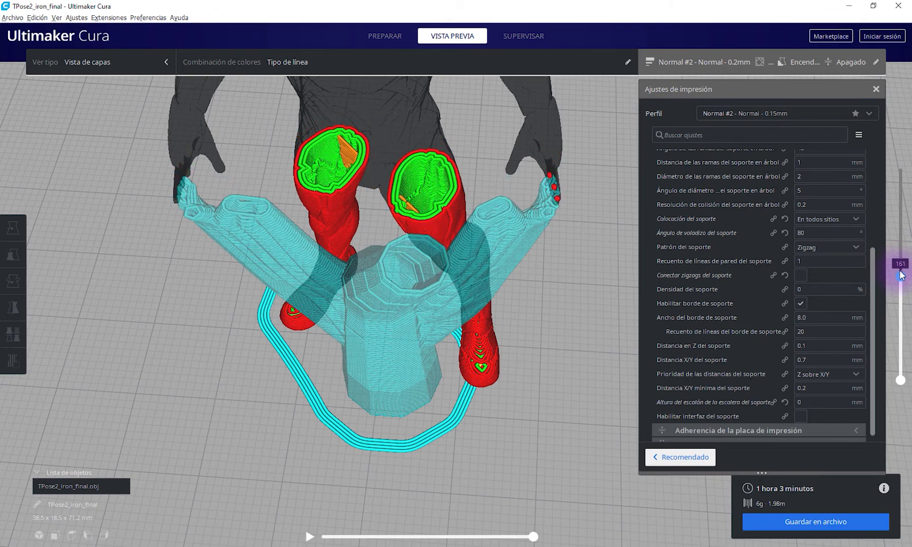
right_click_drag(549, 186, 534, 198)
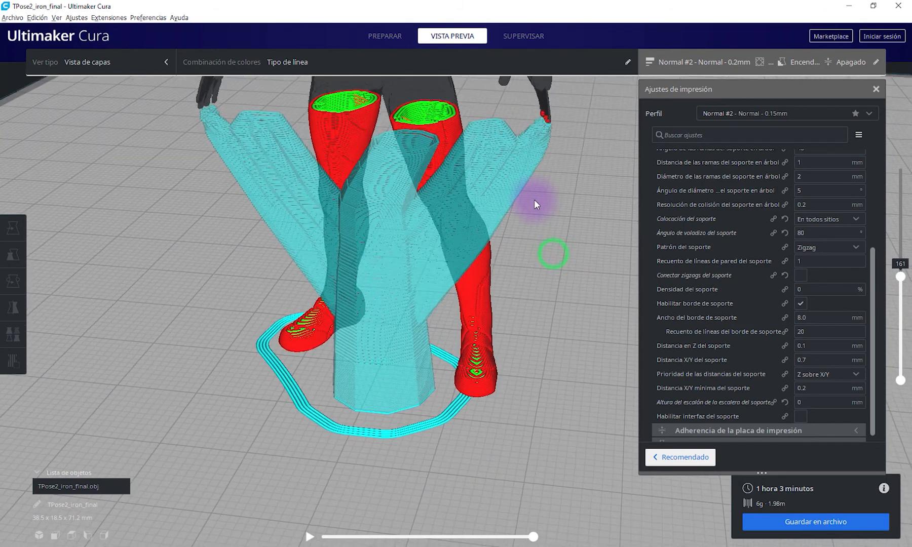
middle_click_drag(542, 188, 502, 254)
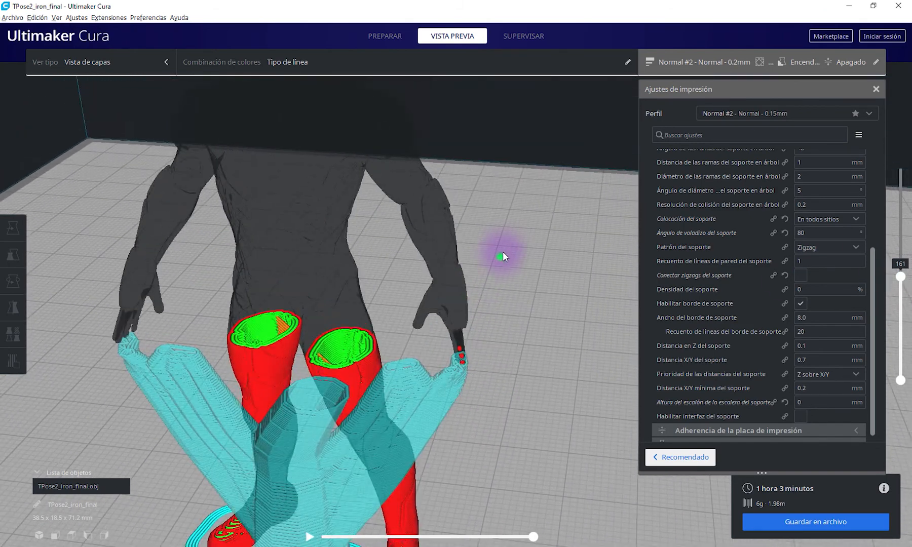
right_click_drag(501, 256, 464, 265)
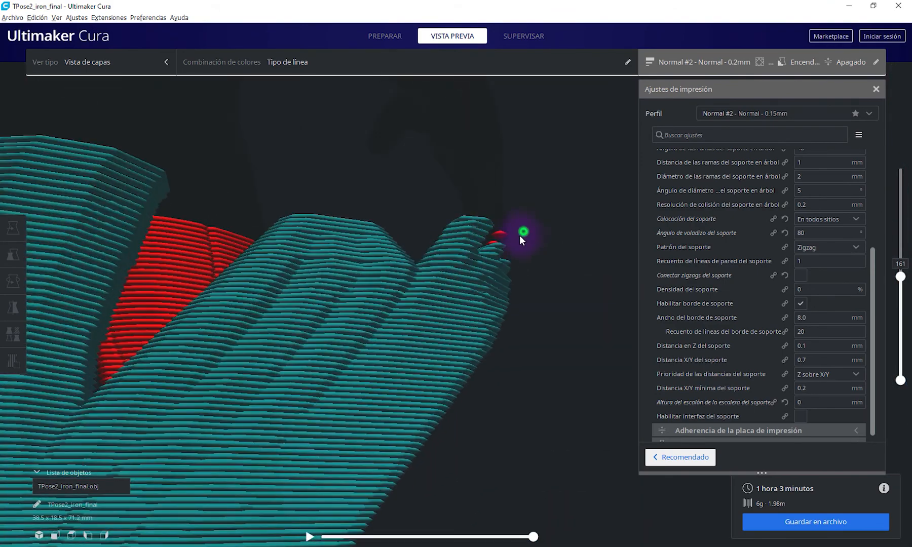
right_click_drag(522, 233, 482, 311)
scroll(460, 366, "up", 5)
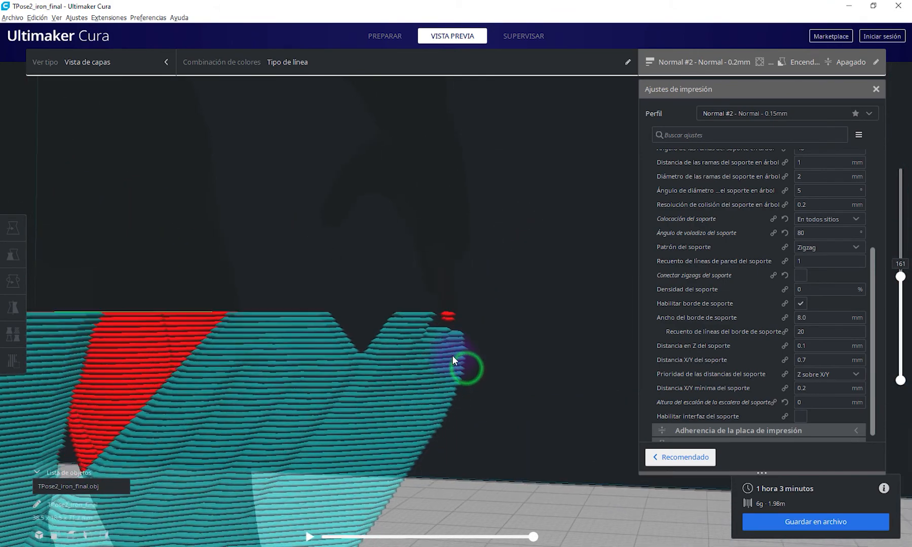
right_click_drag(462, 367, 443, 332)
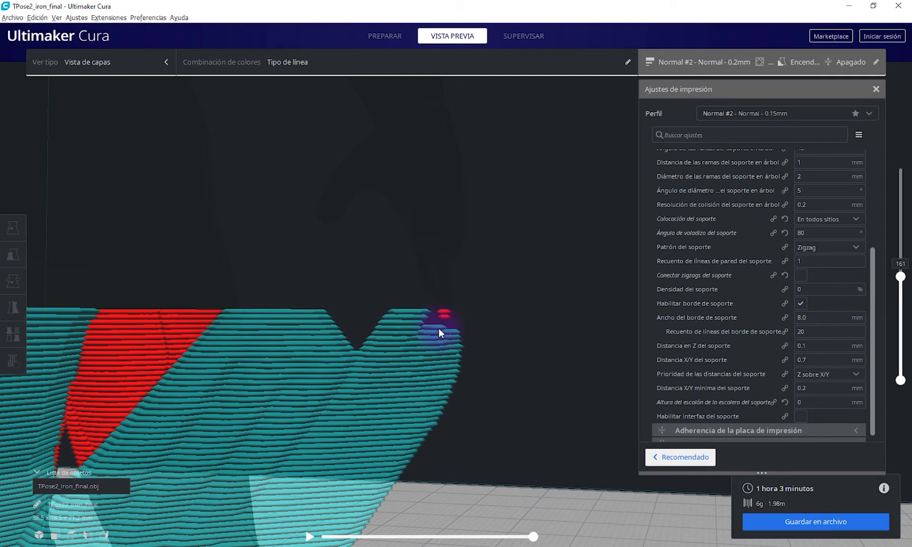
Try the support interface, examine its layers beneath the figure's hand up to layer 180, and disable it again
scroll(718, 347, "down", 1)
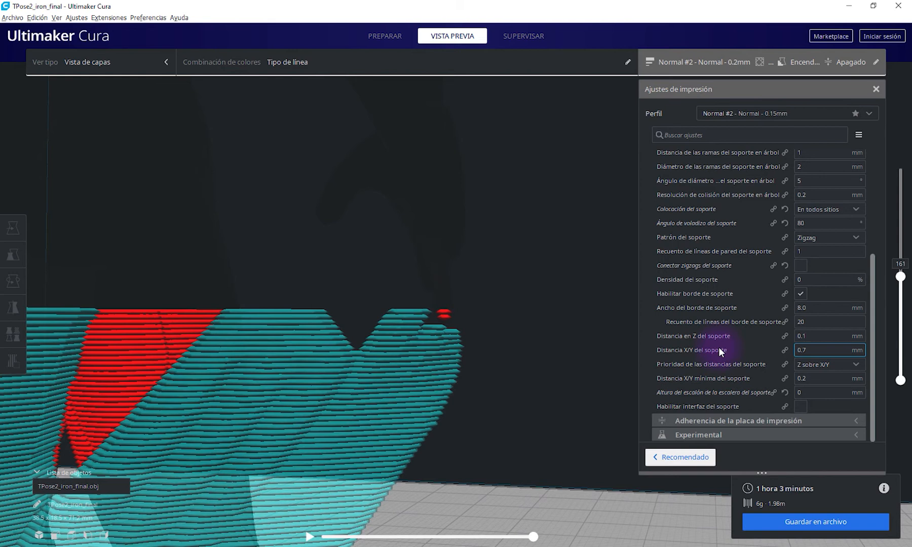
left_click(801, 407)
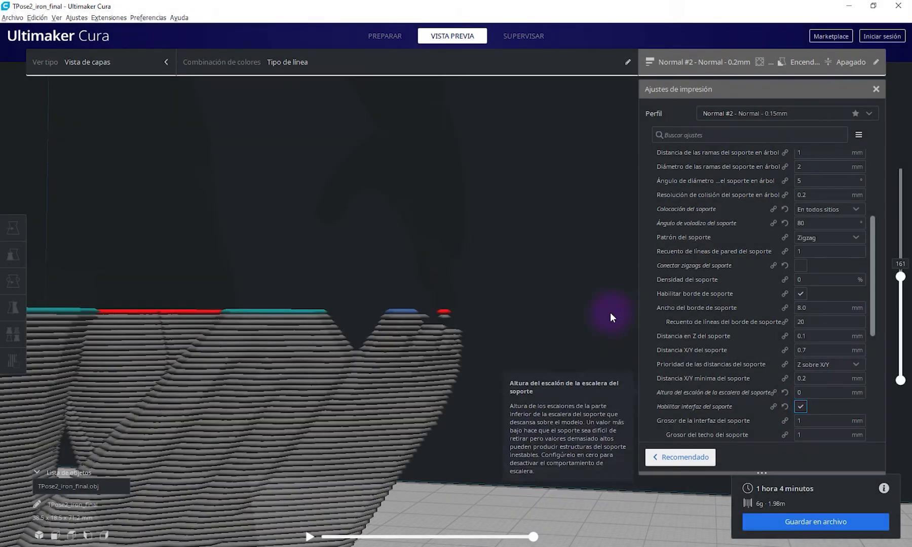
right_click_drag(318, 284, 327, 335)
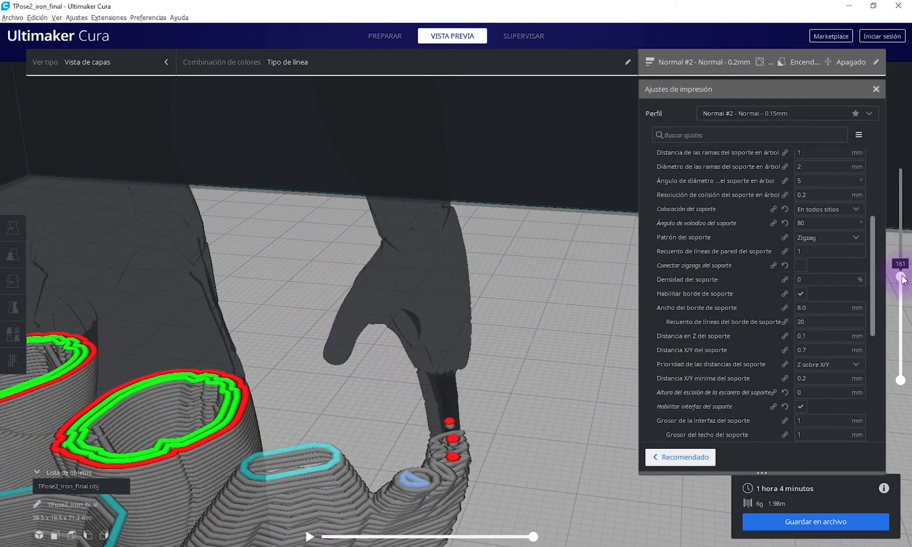
left_click_drag(903, 276, 901, 274)
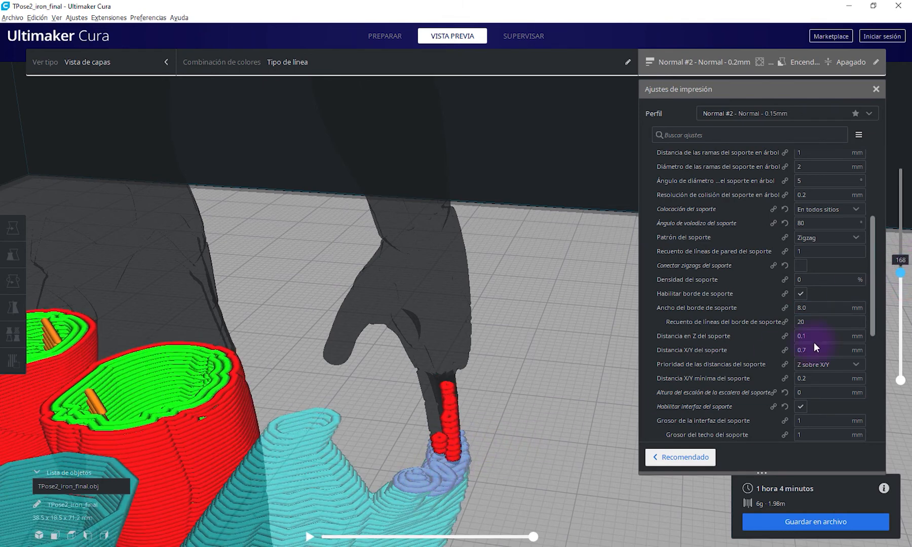
scroll(907, 290, "down", 3)
scroll(907, 290, "up", 13)
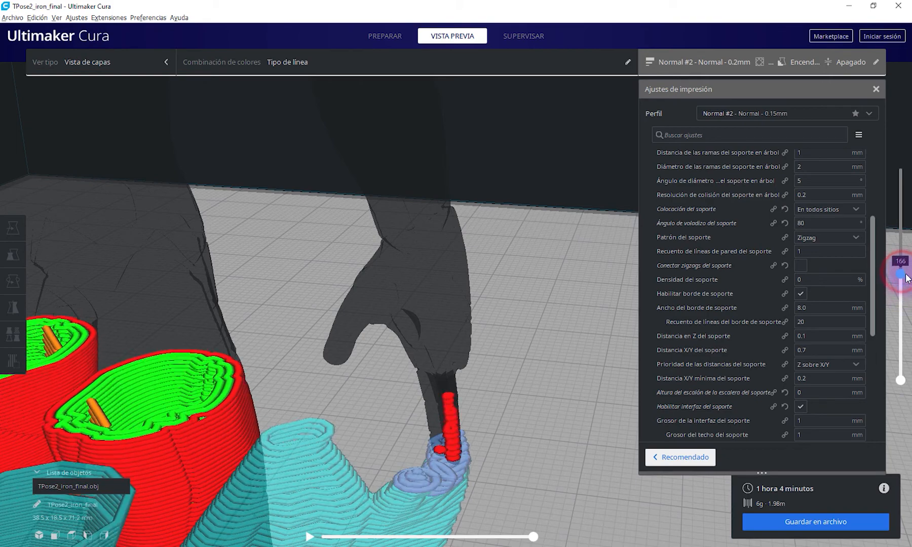
scroll(908, 277, "up", 2)
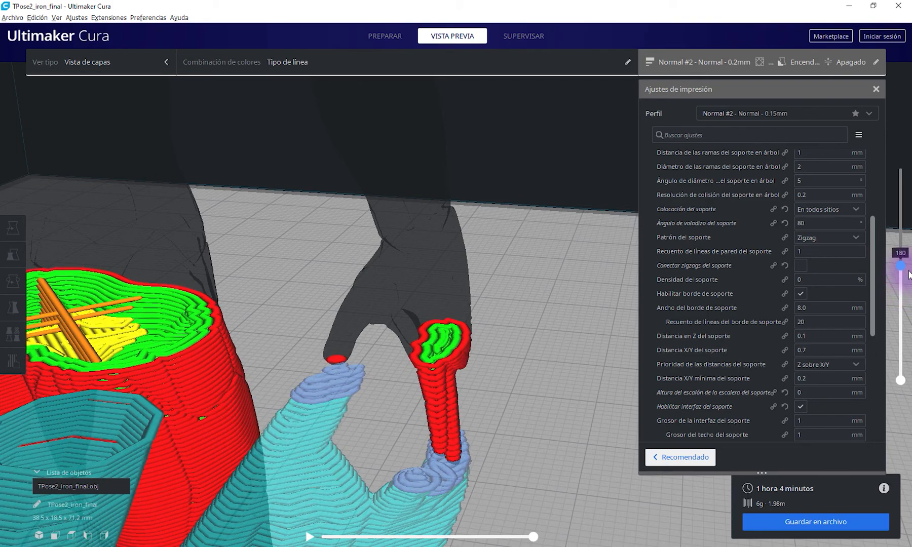
right_click_drag(372, 408, 410, 398)
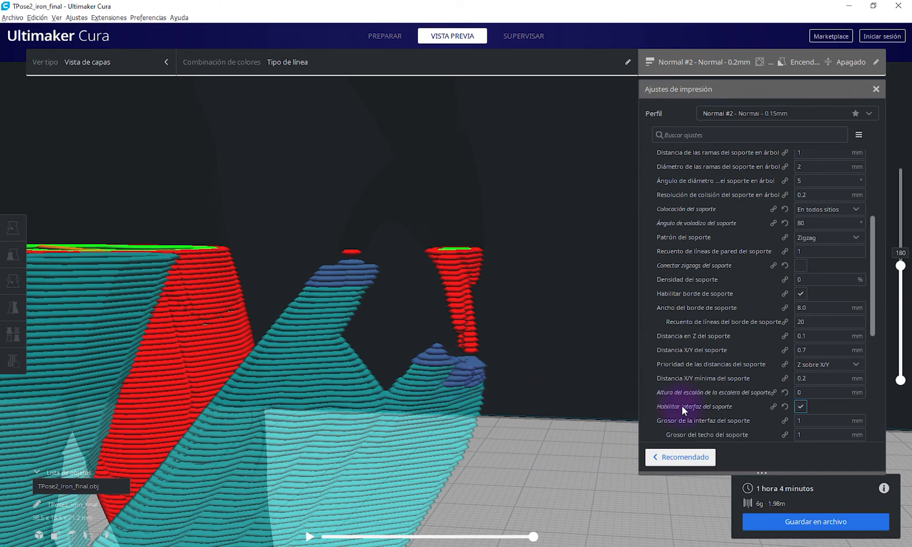
mouse_move(718, 424)
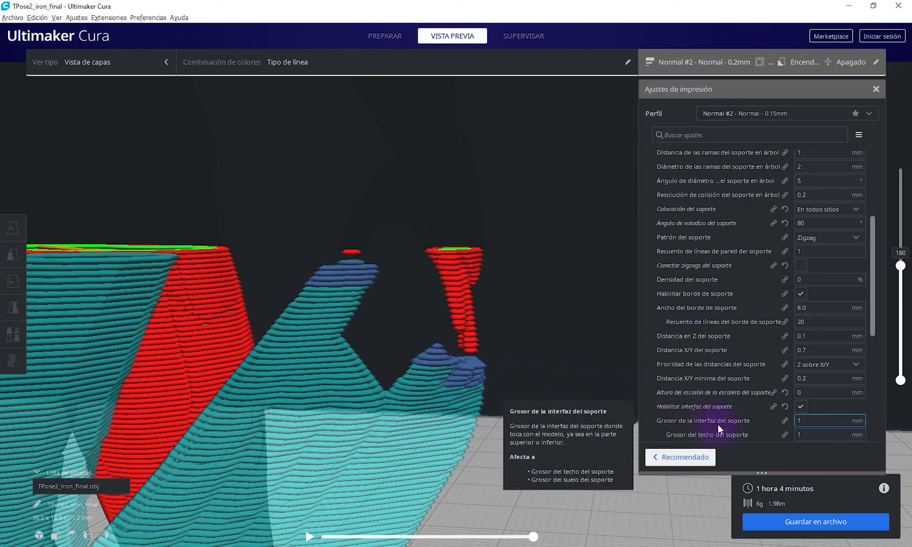
left_click(805, 421)
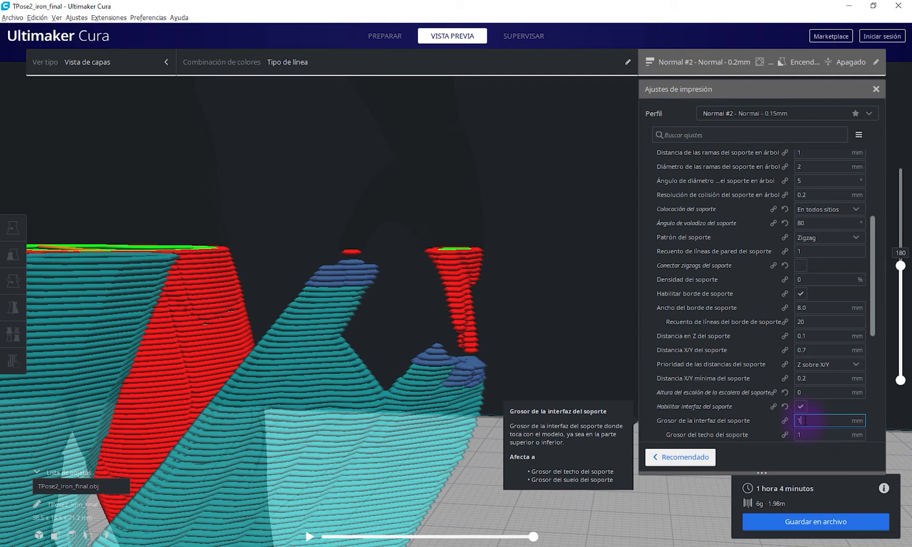
left_click(801, 407)
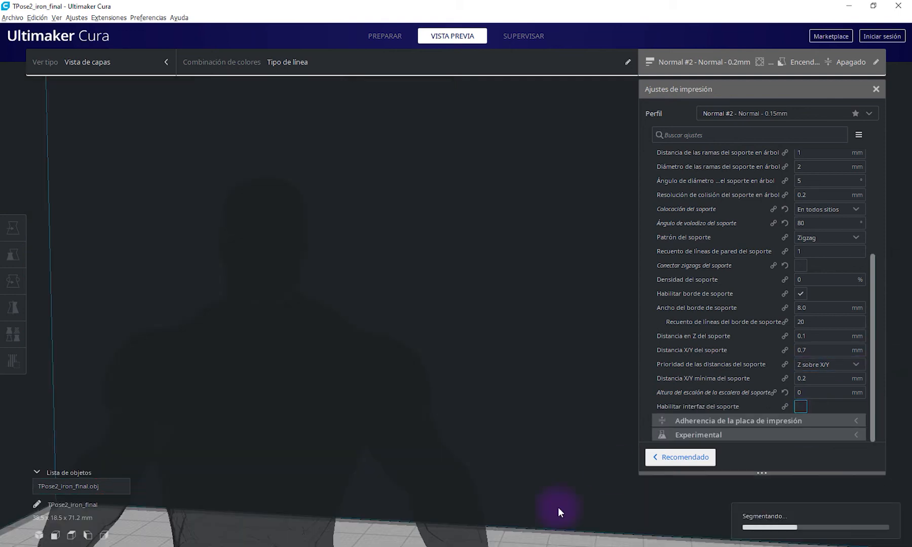
Switch to the test soportes project and examine the arch's supports together with its support and interface settings
mouse_move(517, 546)
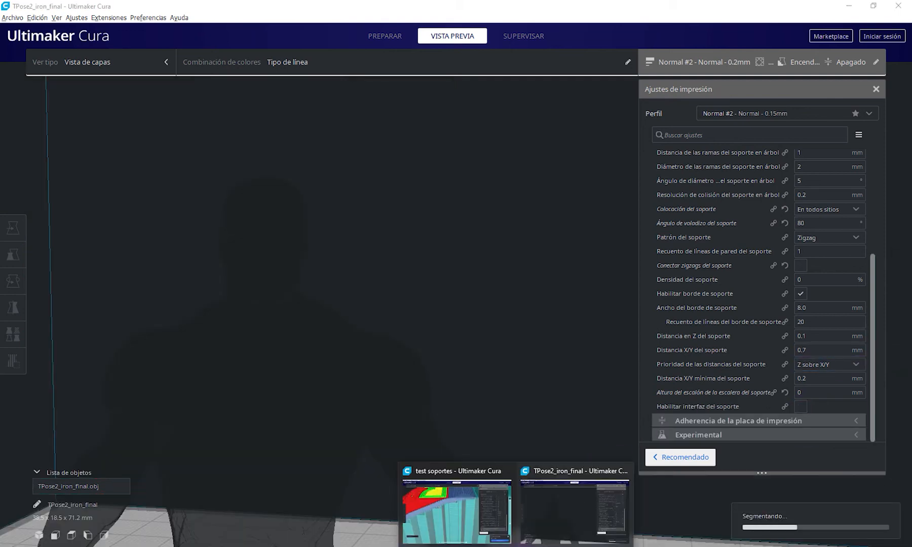
left_click(465, 525)
scroll(456, 464, "down", 8)
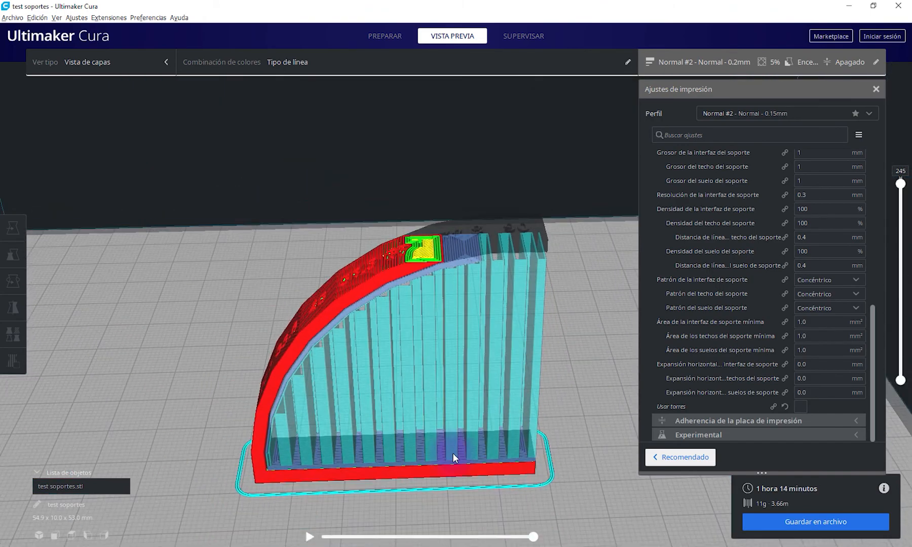
right_click_drag(396, 483, 436, 541)
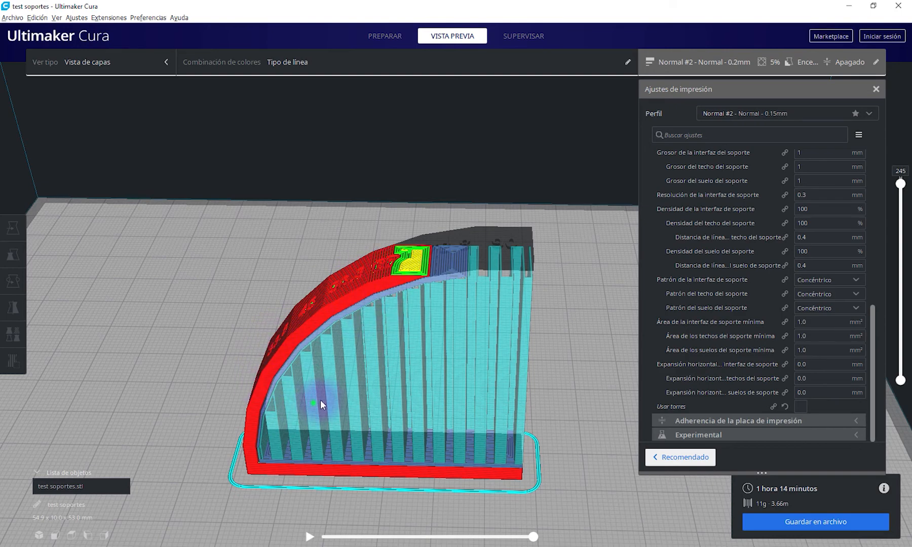
right_click_drag(319, 400, 400, 378)
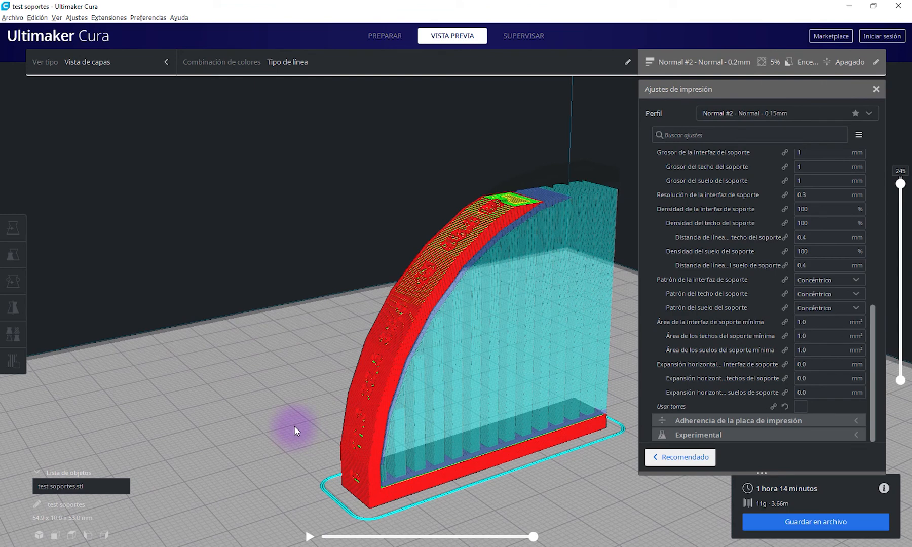
right_click_drag(389, 418, 595, 375)
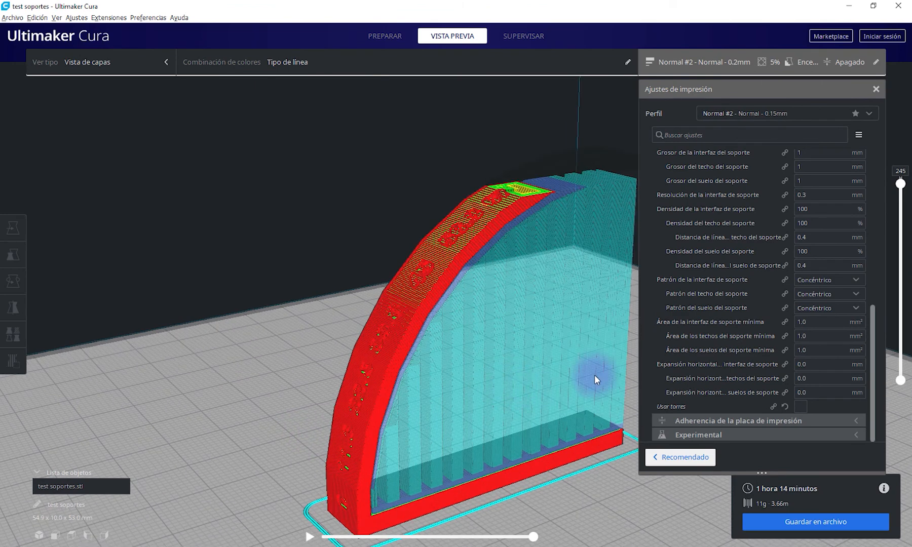
scroll(669, 278, "up", 3)
scroll(670, 289, "up", 4)
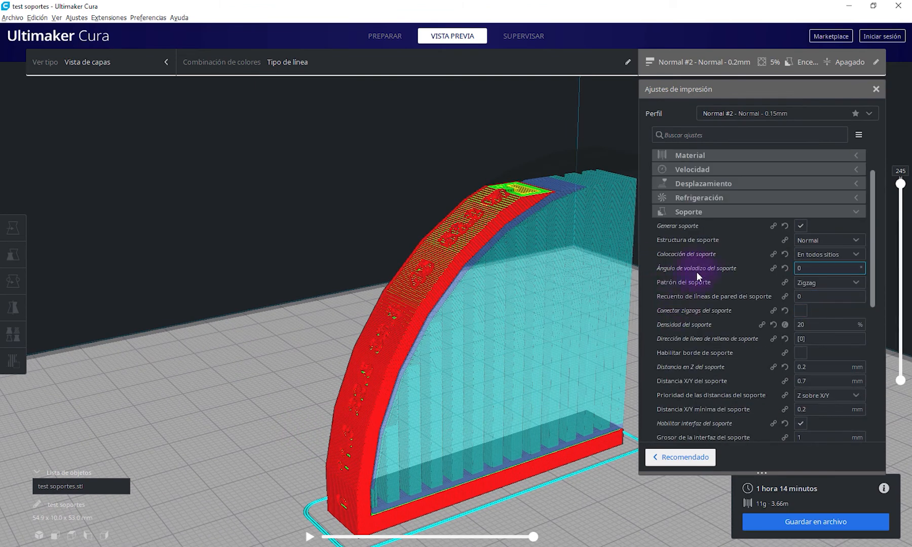
scroll(768, 378, "down", 5)
scroll(768, 377, "down", 3)
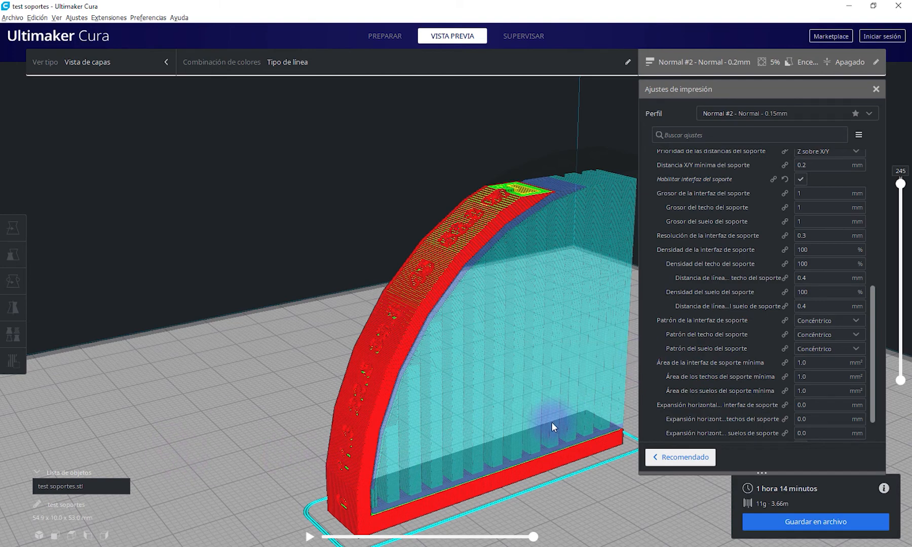
right_click_drag(496, 408, 350, 305)
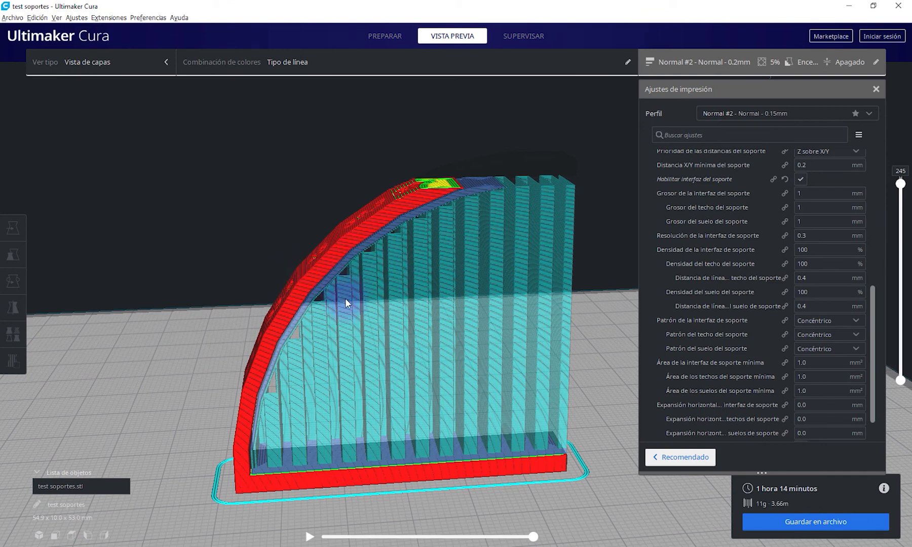
Return to model preparation, select the arch, and place a support blocker on the underside of its upper curve
left_click(378, 38)
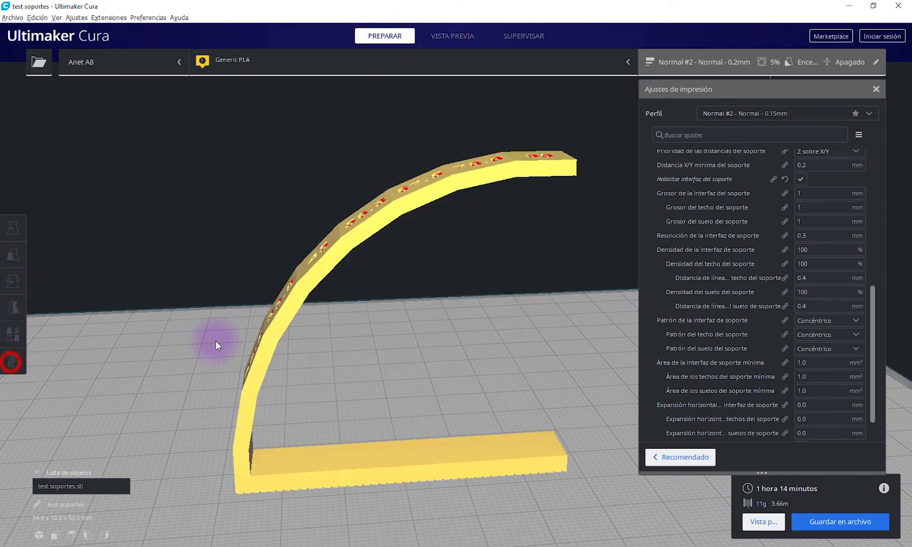
left_click(292, 310)
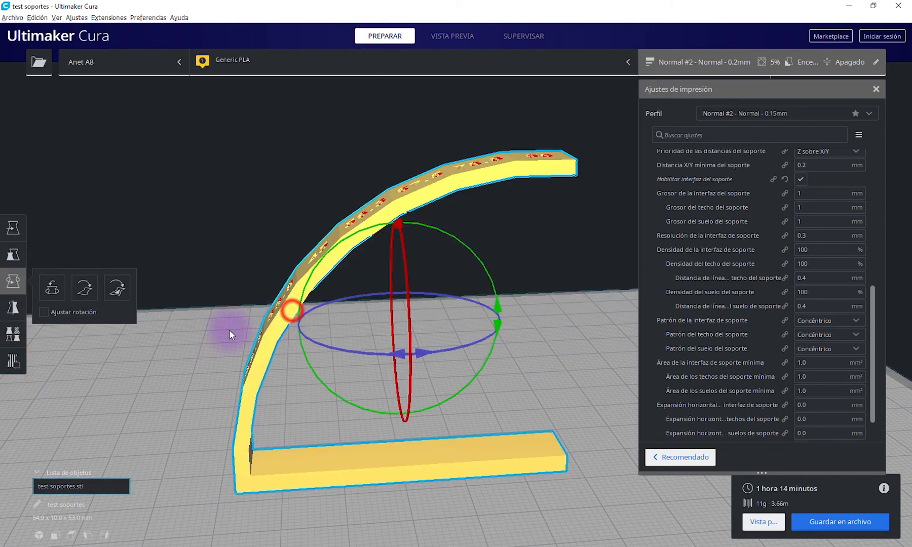
left_click(12, 361)
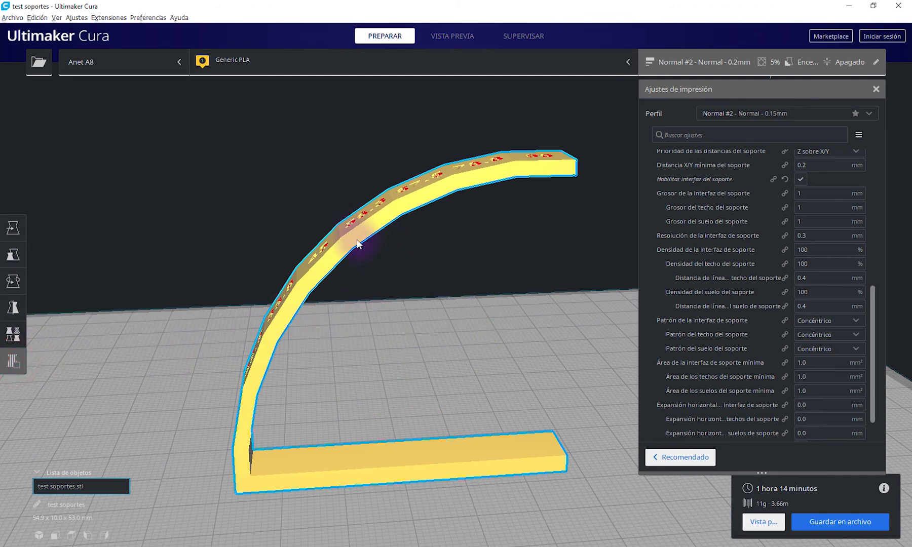
mouse_move(414, 274)
right_mouse_down()
mouse_move(274, 266)
mouse_move(261, 213)
right_mouse_up()
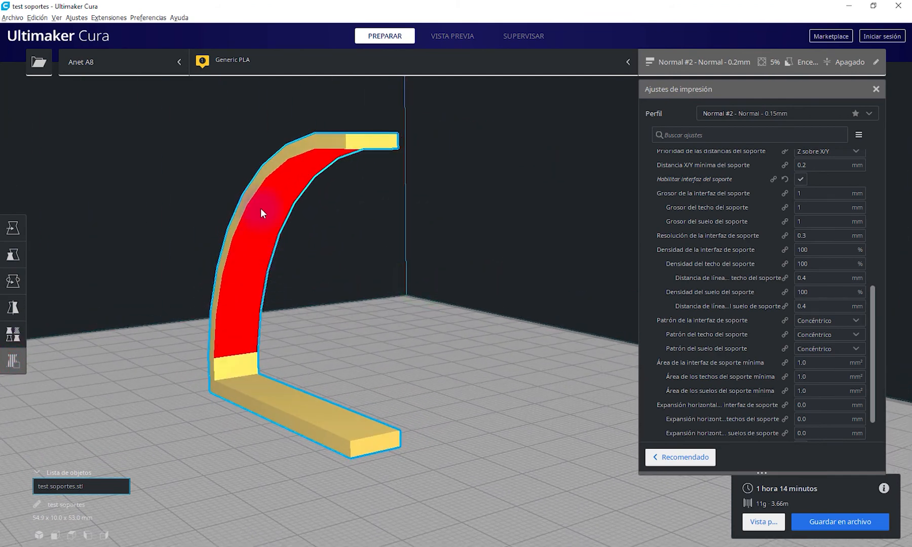
left_click(279, 193)
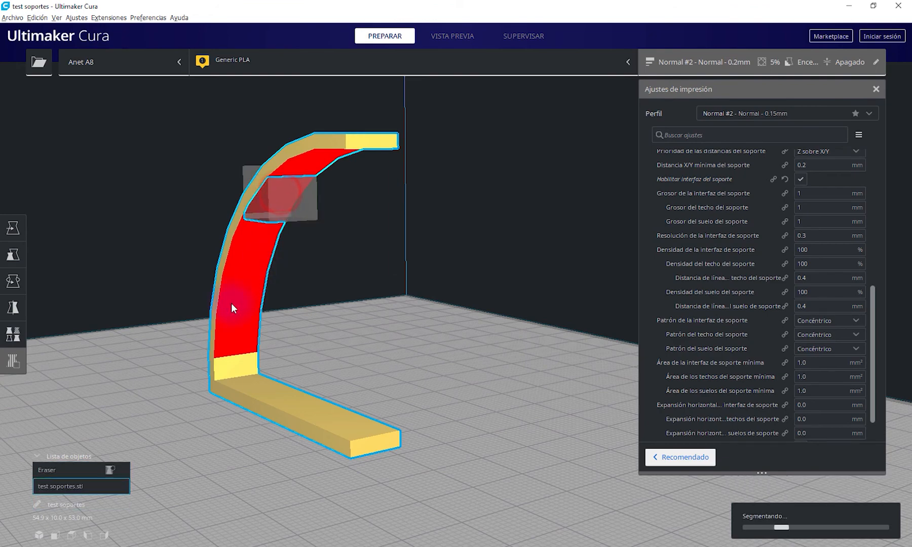
right_click_drag(255, 307, 401, 339)
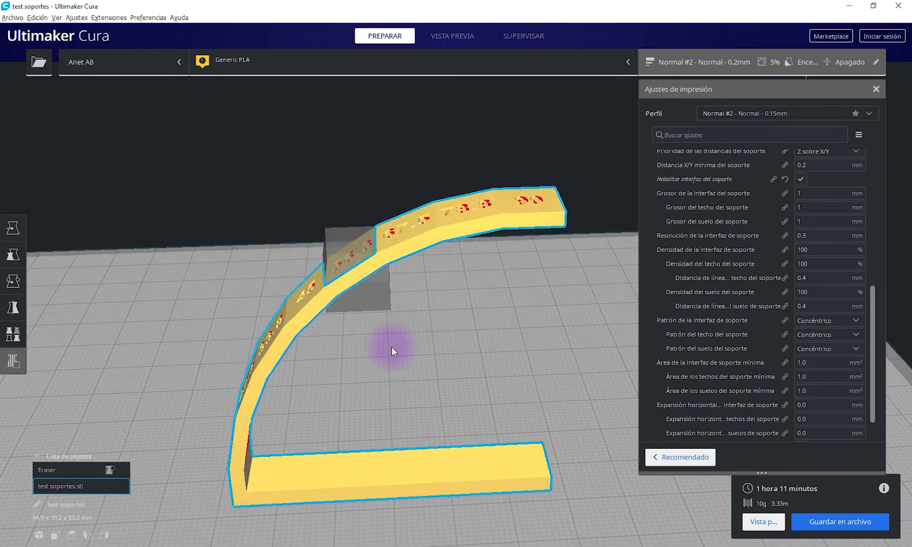
Scale the support blocker uniformly to about 92% and reposition it around the arch at about Y -6.7 mm, Z 38.8 mm
left_click(377, 291)
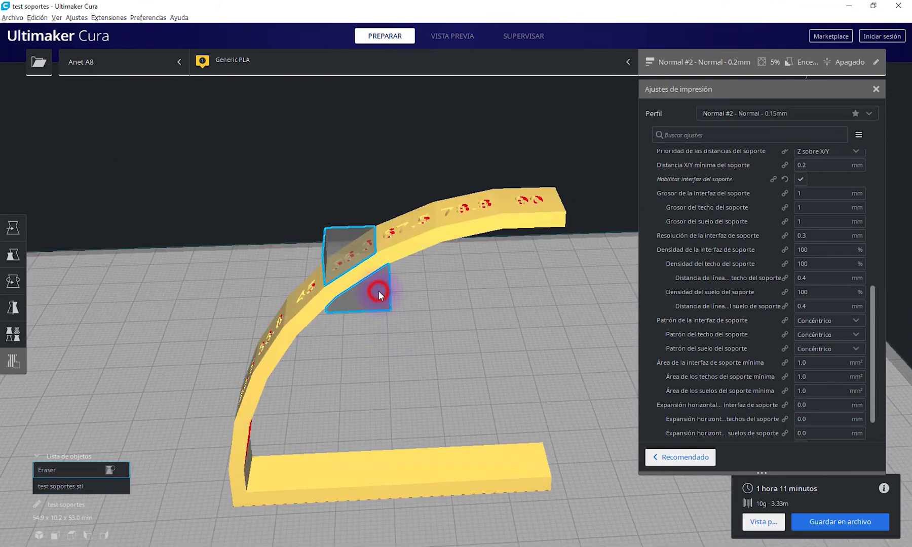
left_click(13, 254)
mouse_move(353, 176)
left_mouse_down()
mouse_move(353, 126)
mouse_move(350, 179)
left_mouse_up()
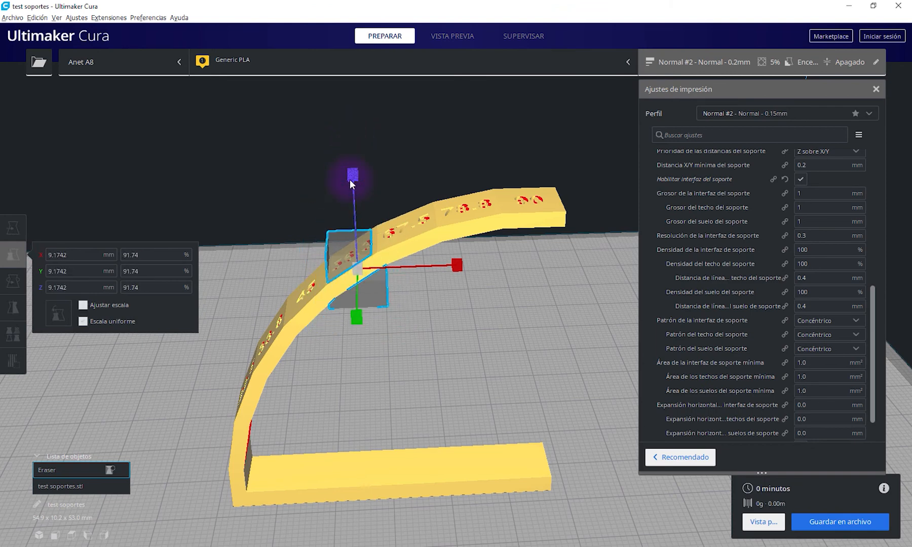
left_click(13, 227)
mouse_move(358, 156)
left_mouse_down()
mouse_move(359, 136)
mouse_move(358, 202)
mouse_move(359, 160)
mouse_move(358, 169)
left_mouse_up()
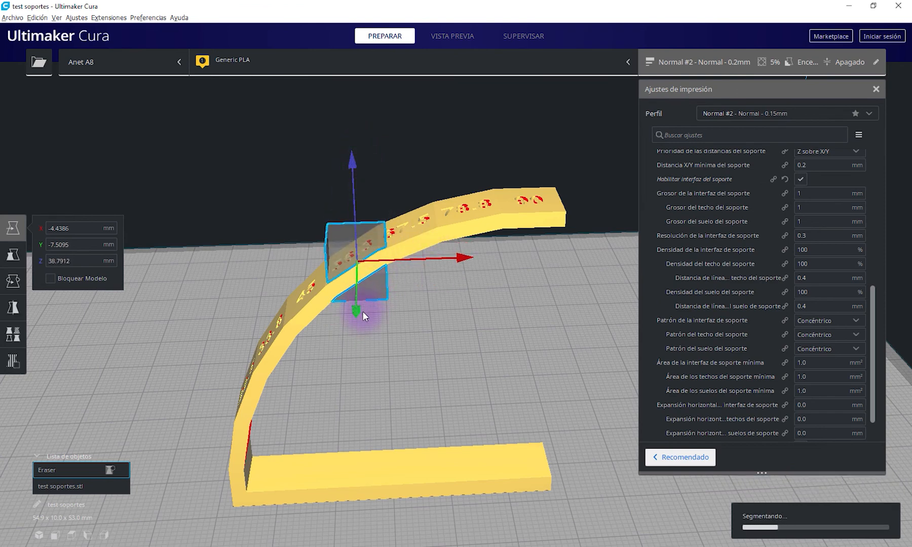
mouse_move(358, 311)
left_mouse_down()
mouse_move(357, 326)
mouse_move(361, 311)
left_mouse_up()
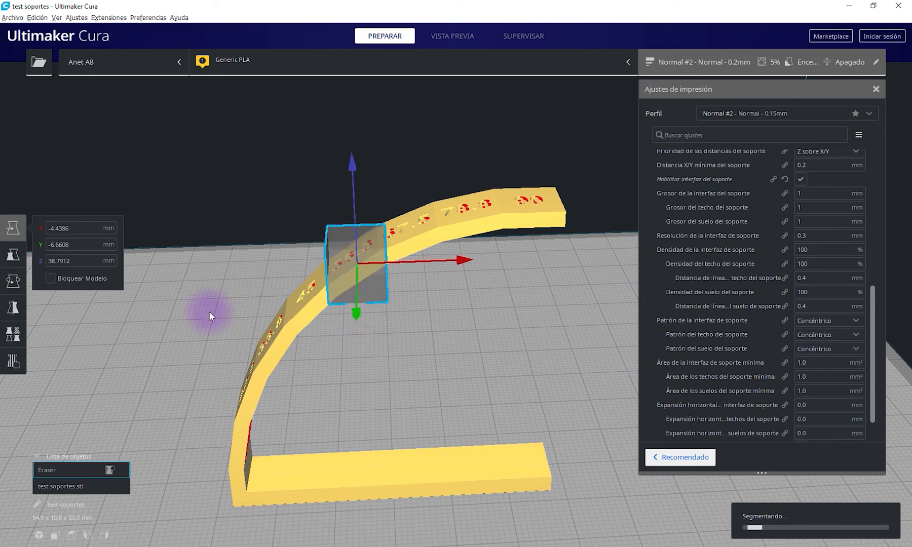
Rotate the support blocker slightly about the Y axis and inspect the arch's supports around it in the layer preview
left_click(14, 284)
mouse_move(448, 256)
left_mouse_down()
mouse_move(452, 272)
mouse_move(411, 295)
mouse_move(428, 293)
mouse_move(460, 264)
mouse_move(430, 281)
mouse_move(444, 270)
left_mouse_up()
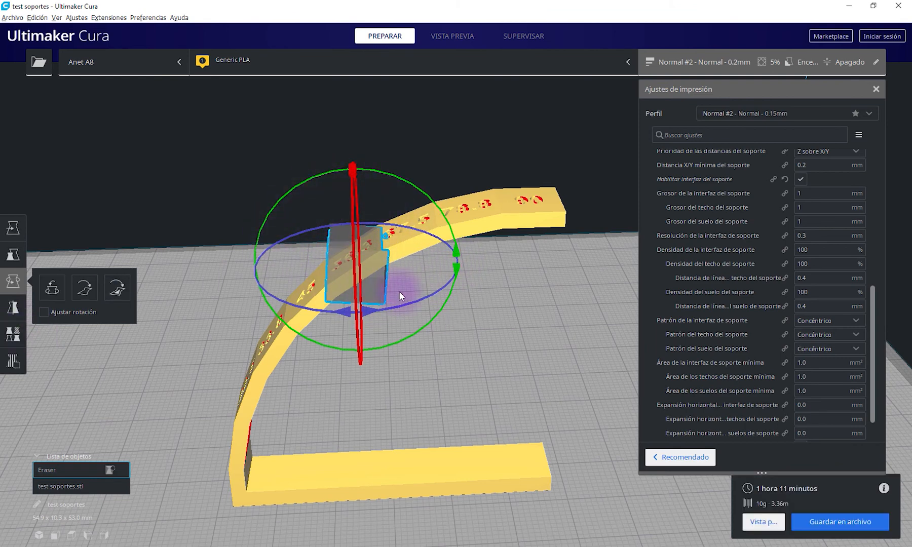
left_click(461, 372)
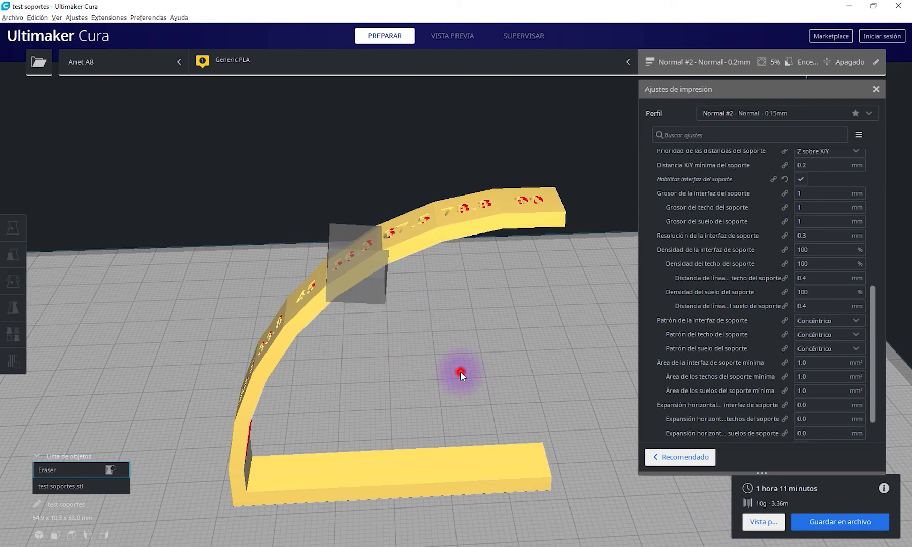
left_click(762, 522)
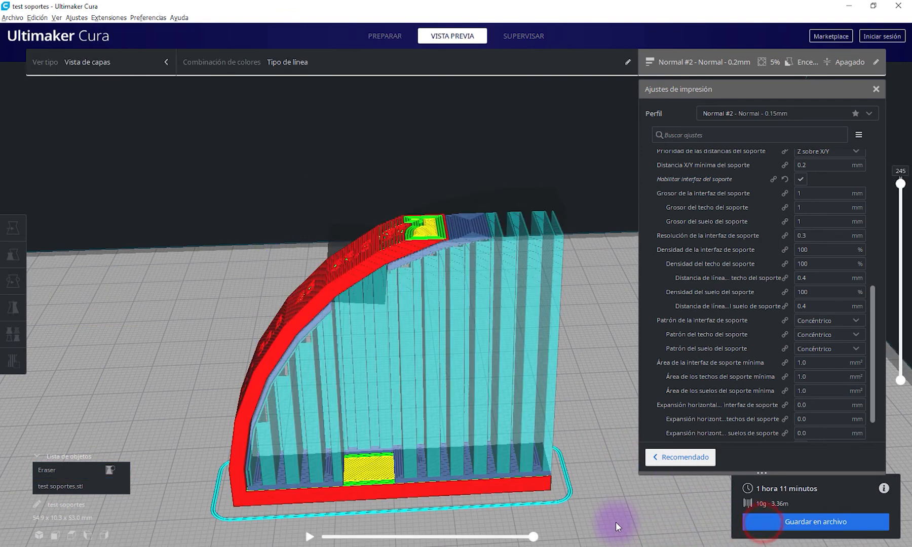
scroll(442, 507, "up", 2)
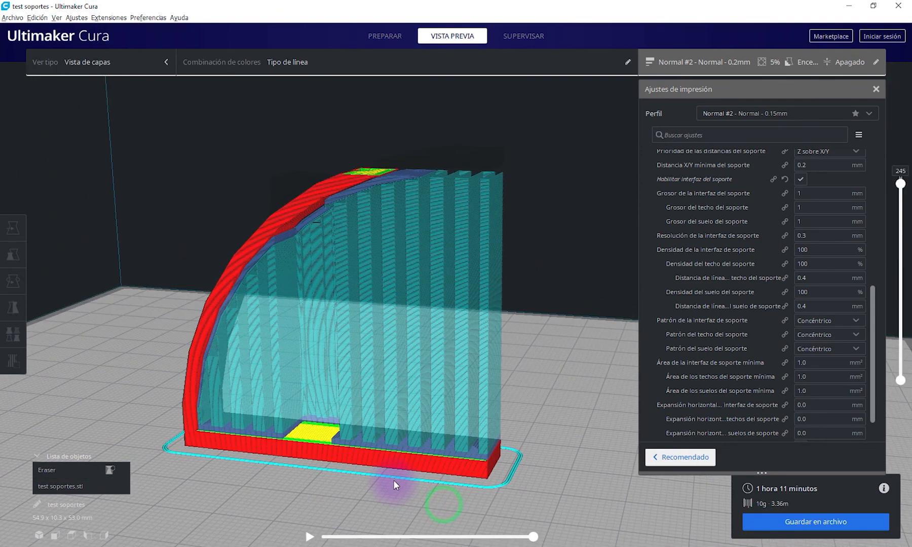
right_click_drag(394, 479, 291, 373)
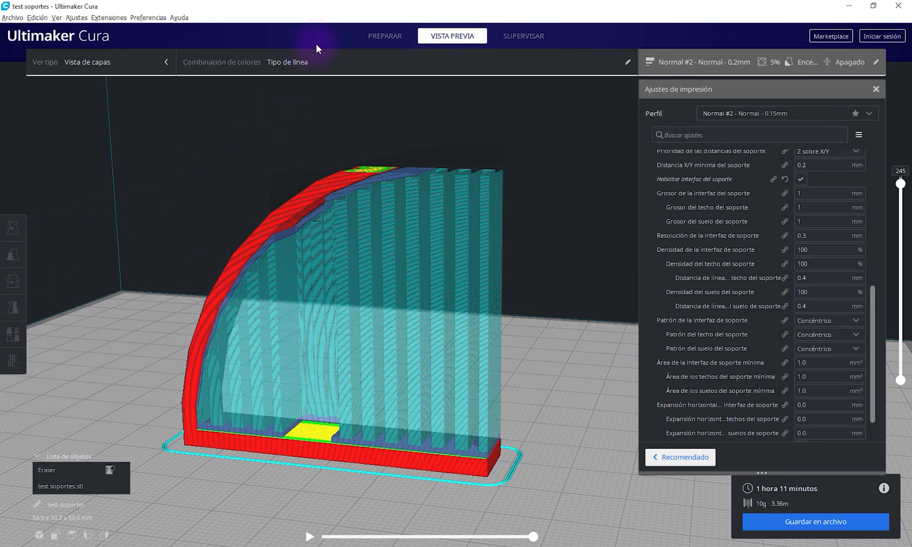
Enlarge the support blocker uniformly to about 141% so it spans the arch's full width, and inspect the resulting supports in the layer preview
left_click(385, 36)
left_click(15, 255)
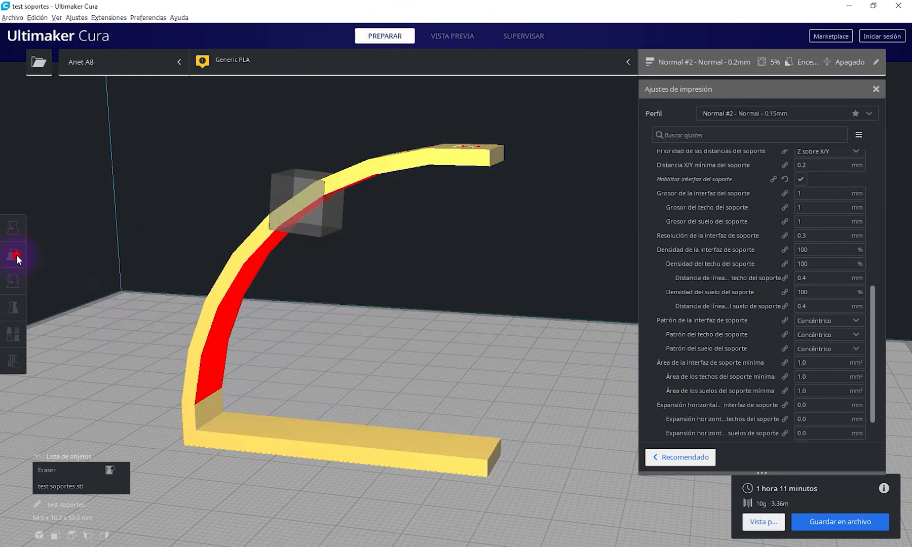
left_click(299, 190)
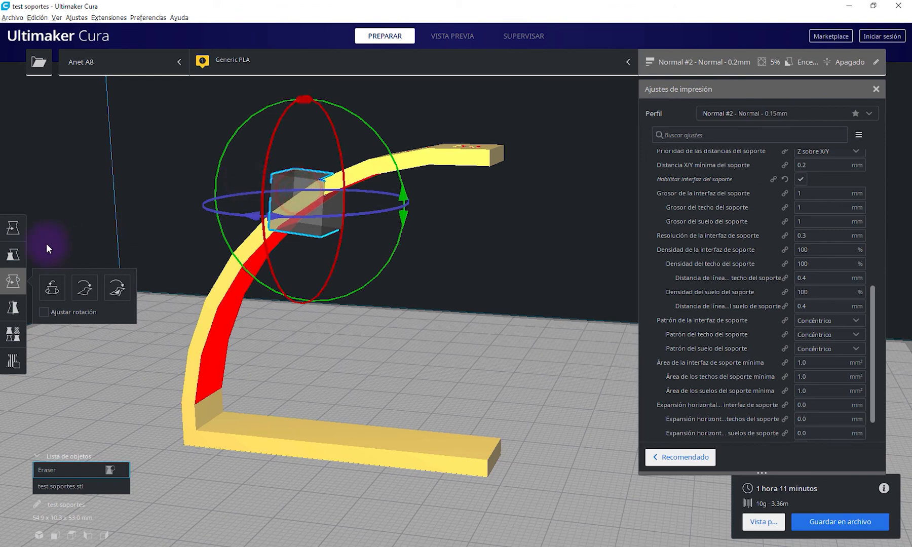
left_click(13, 254)
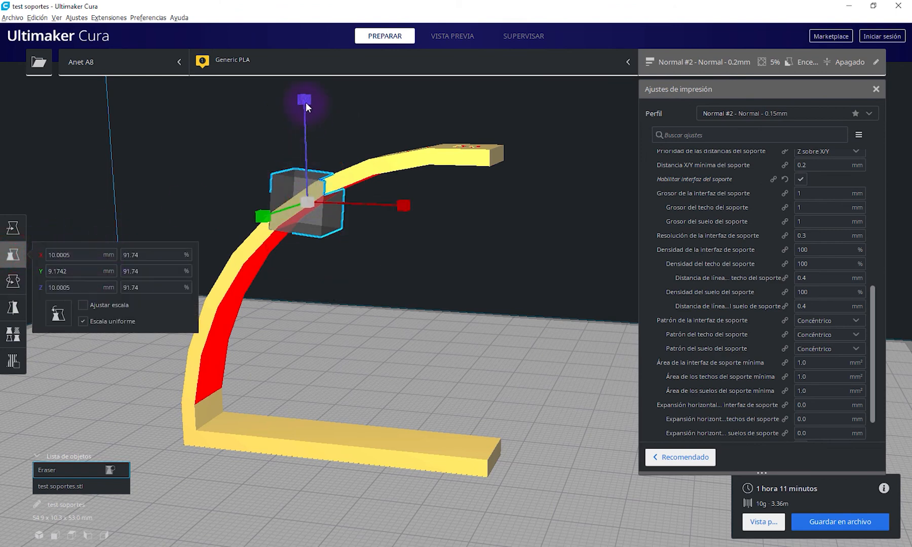
left_click_drag(306, 103, 310, 65)
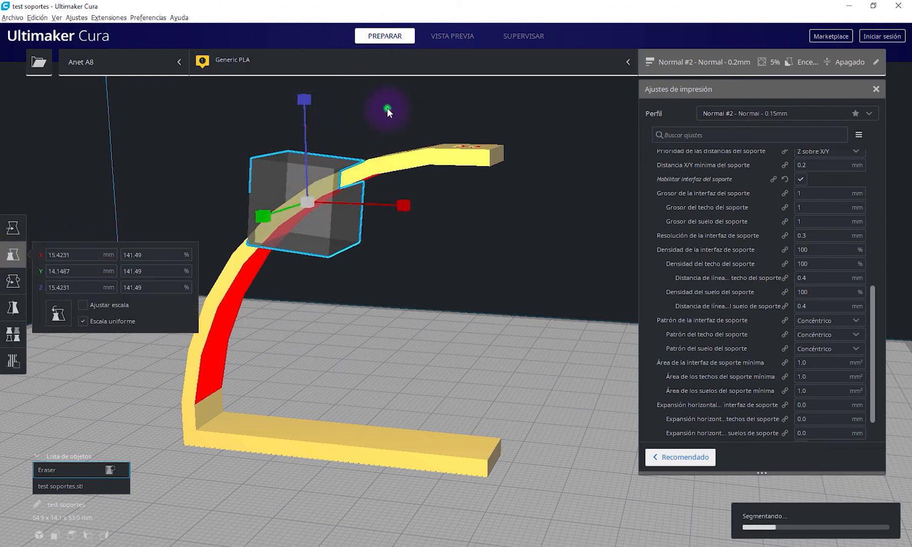
right_click_drag(387, 107, 408, 95)
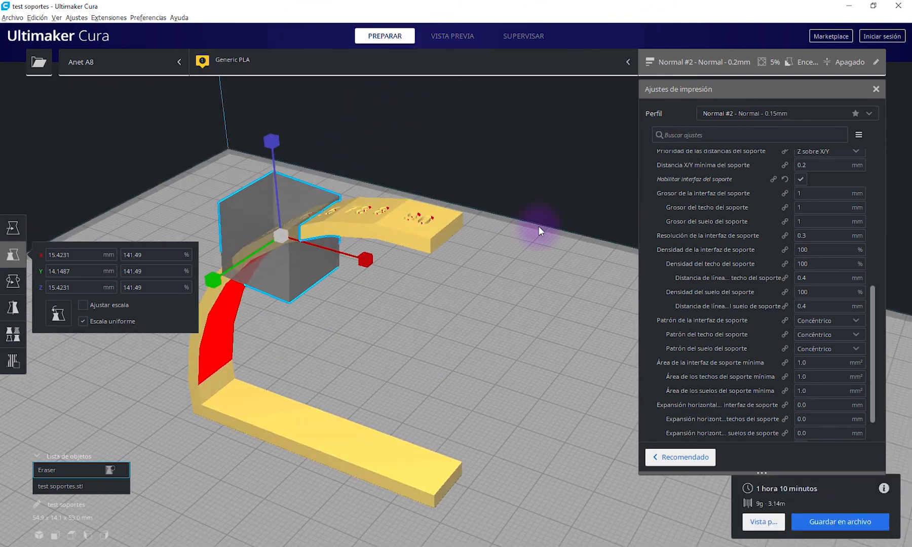
left_click(764, 522)
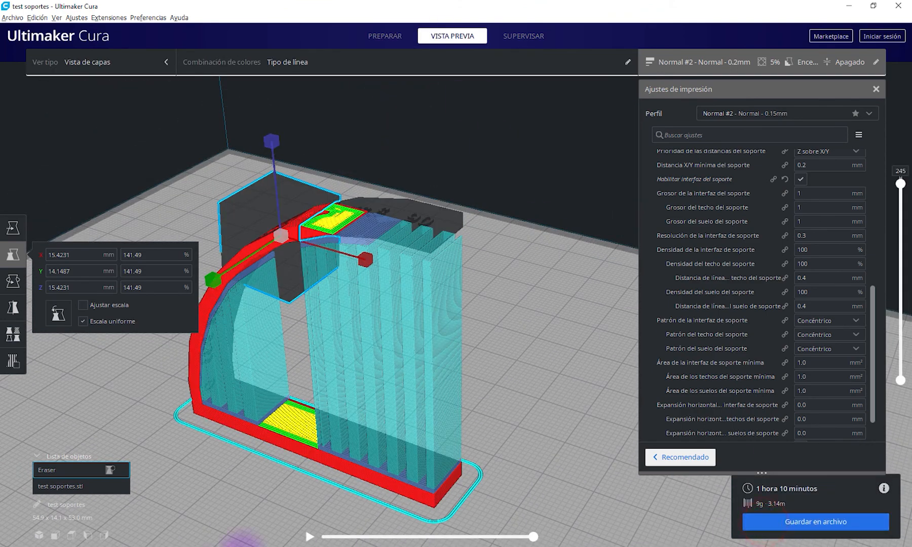
right_click_drag(244, 495, 356, 300)
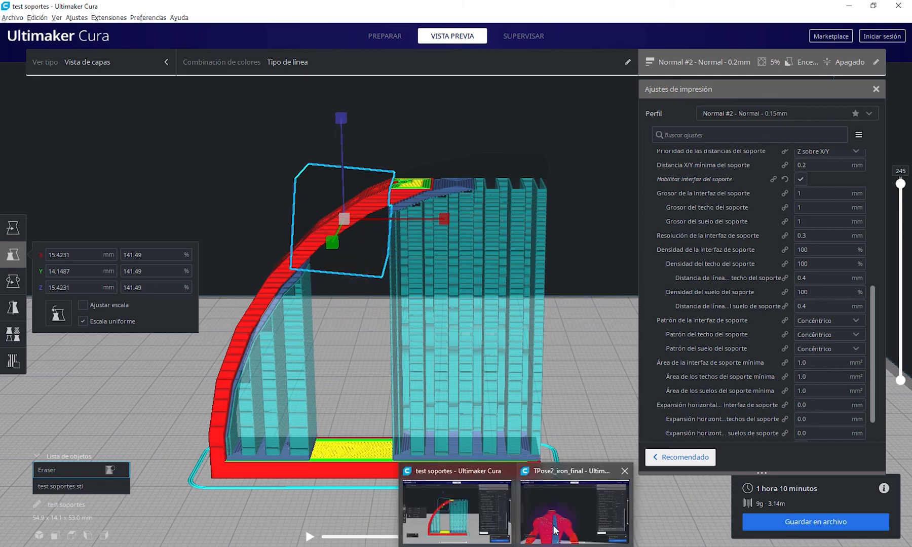
Switch to the TPose2_iron_final project, raise the layer preview to layer 355, and examine the tree support reaching the figure's chin
left_click(554, 525)
scroll(312, 407, "down", 10)
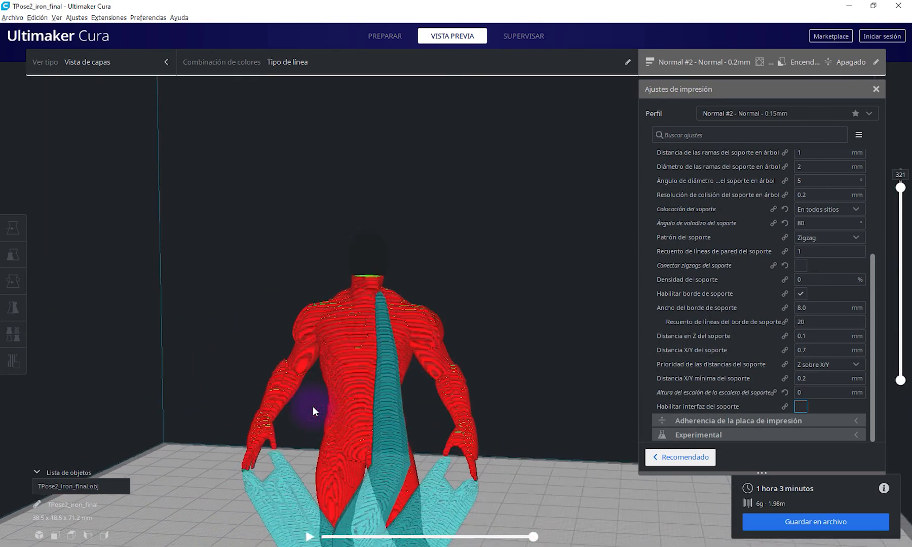
right_click_drag(400, 388, 507, 350)
left_click_drag(901, 187, 901, 150)
right_click_drag(276, 249, 356, 303)
scroll(357, 303, "up", 8)
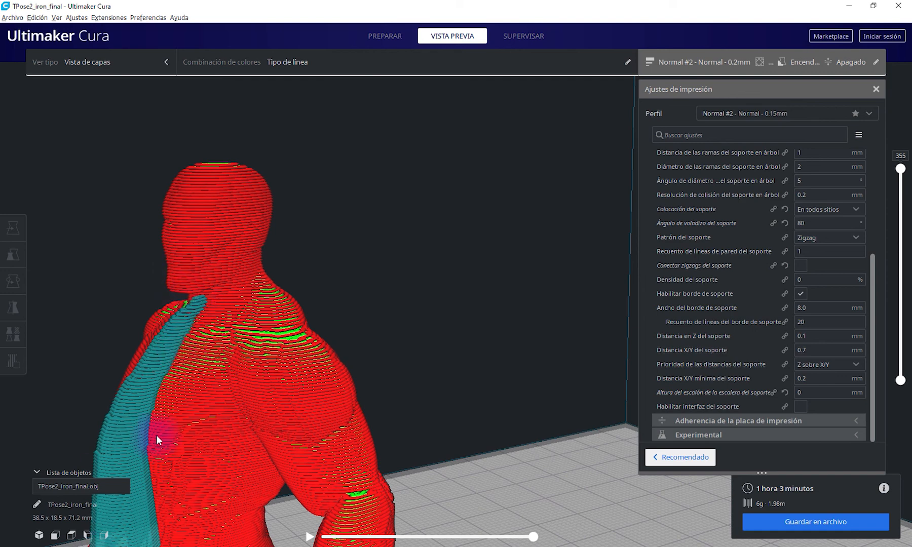
scroll(175, 421, "down", 8)
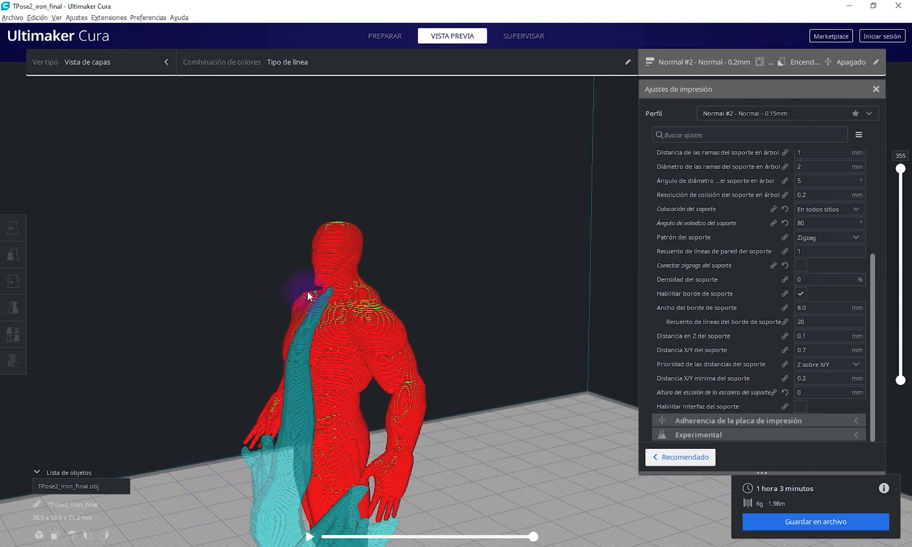
Place a support blocker at the Iron Man figure's chin and inspect the remaining tree supports in the layer preview
left_click(391, 32)
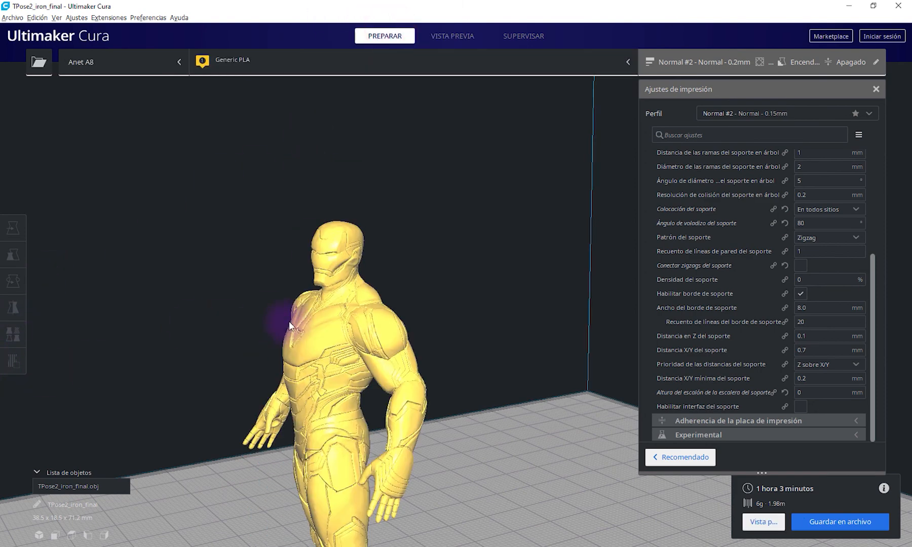
left_click(306, 325)
left_click(13, 362)
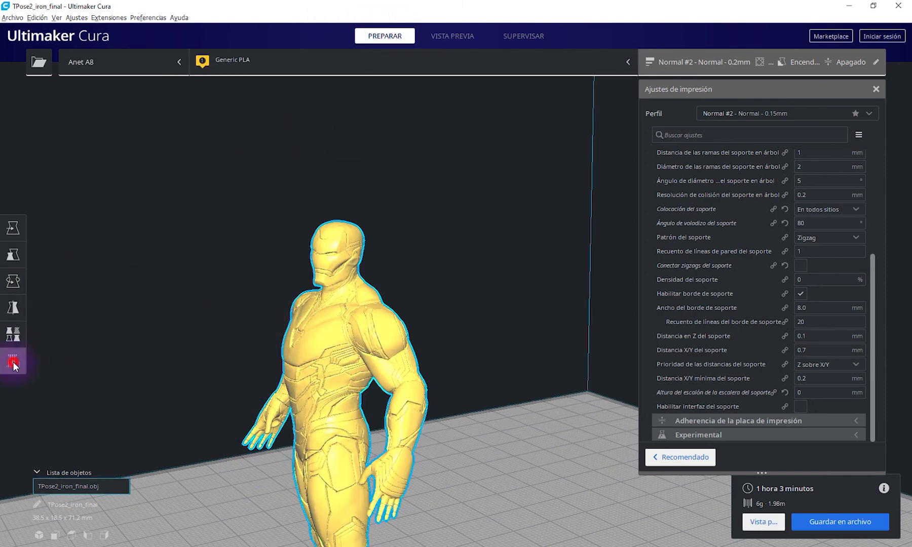
left_click(323, 287)
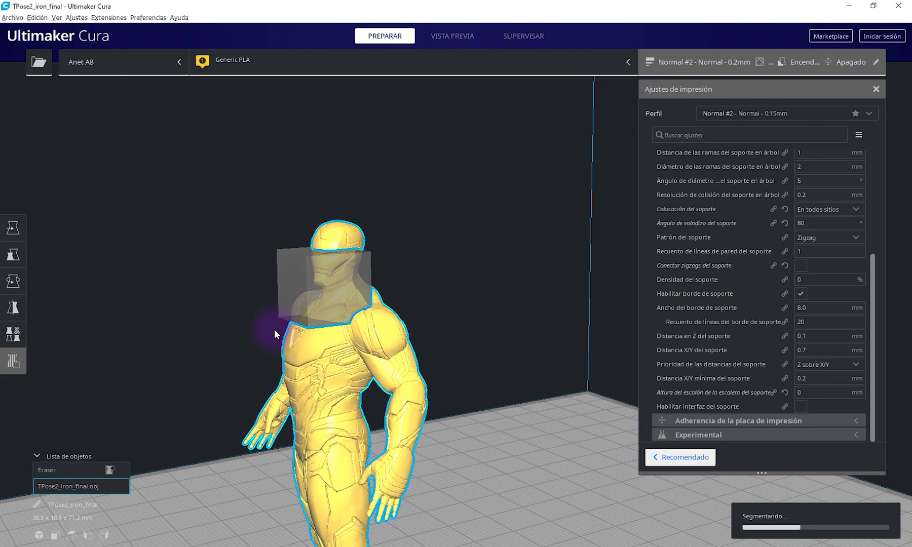
left_click(449, 36)
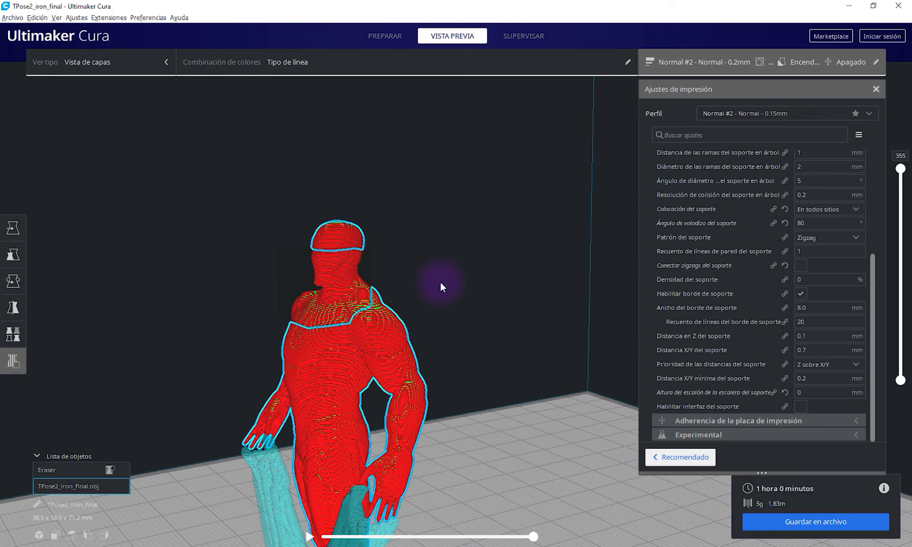
right_click_drag(441, 282, 418, 299)
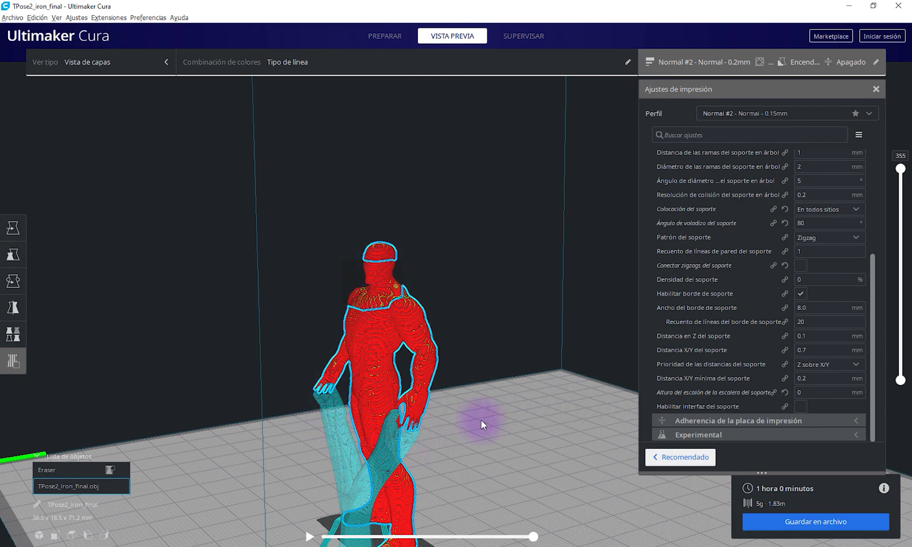
scroll(482, 417, "down", 4)
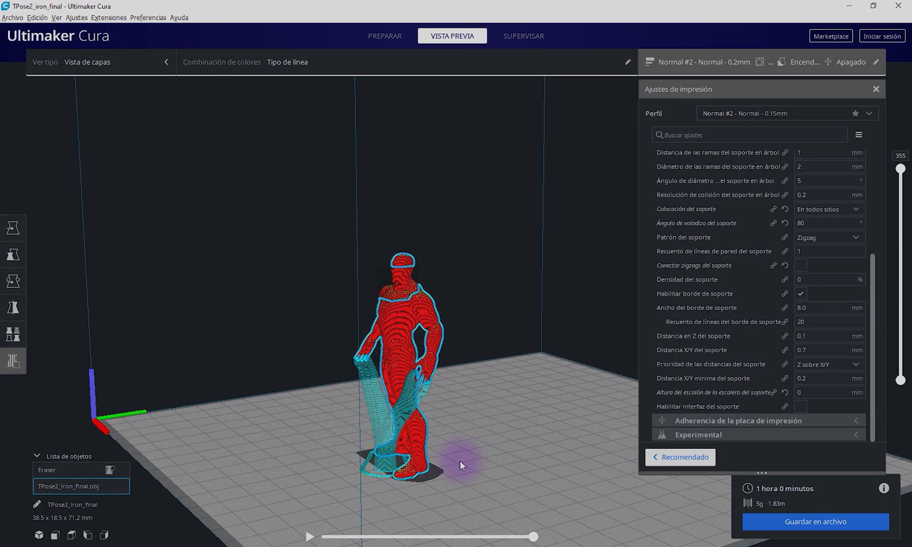